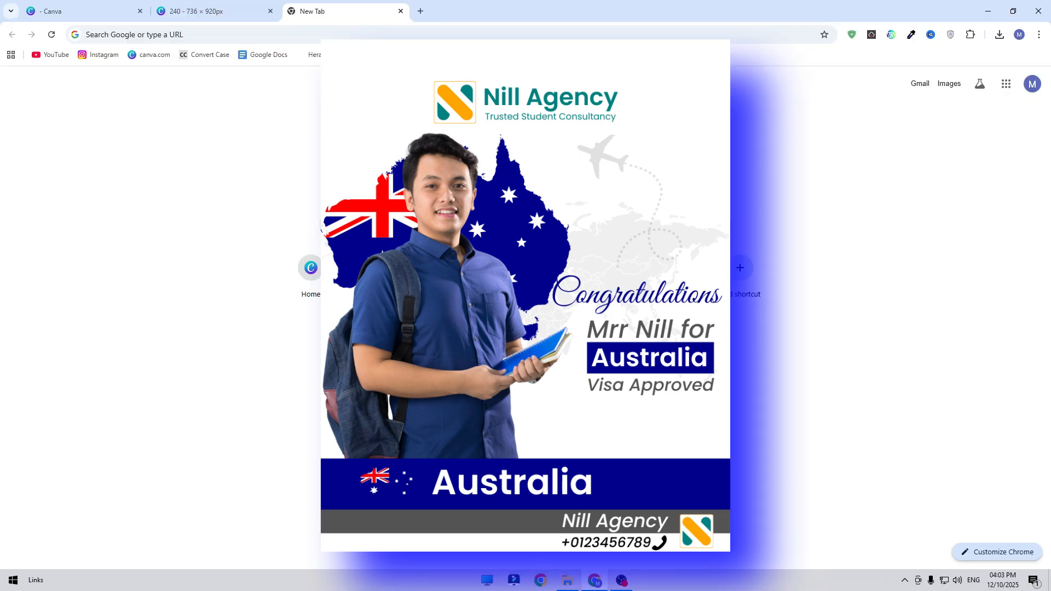
# Open the Canva home page and create a new blank design at 736 × 920 px.
pyautogui.click(312, 296)
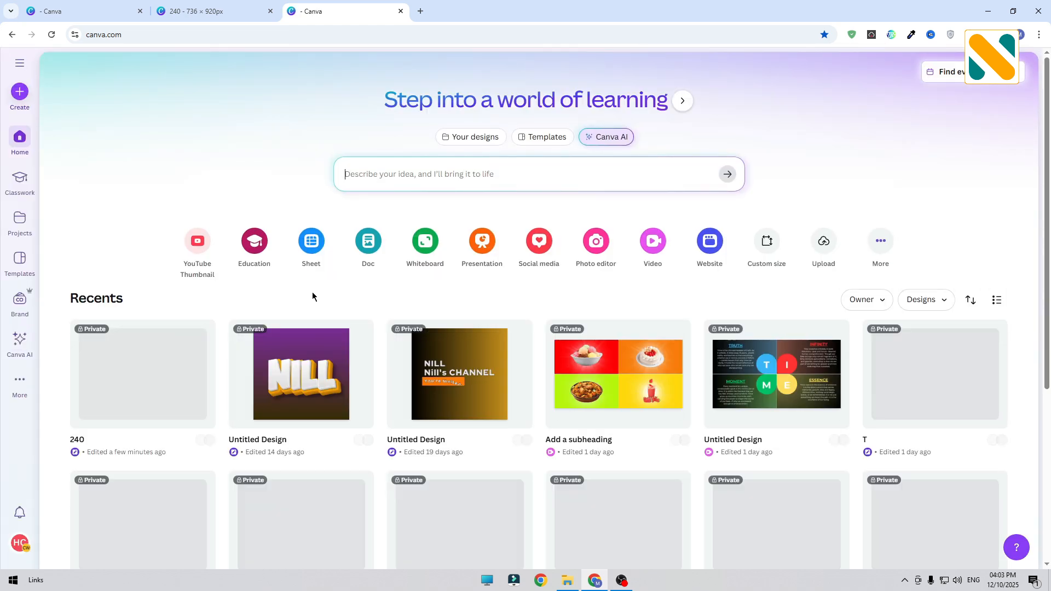
pyautogui.click(767, 244)
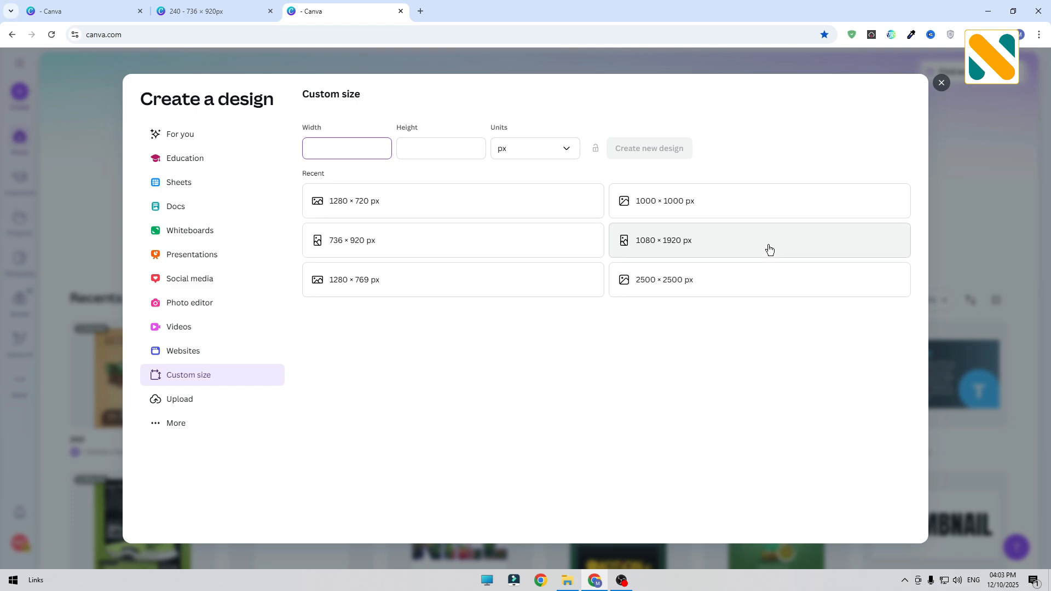
pyautogui.click(368, 246)
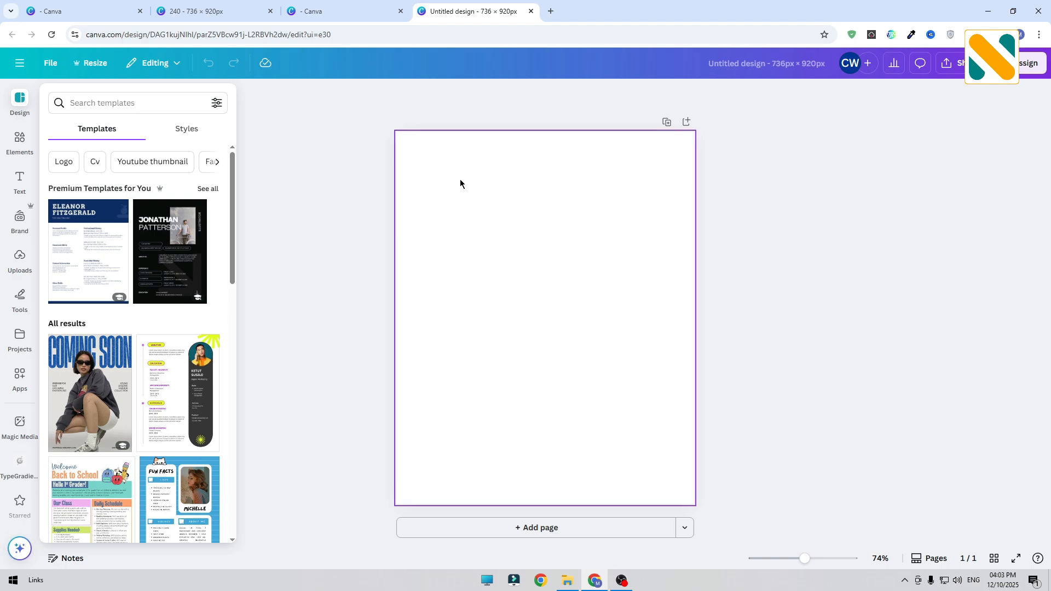
# Search the uploads for "nill", insert the orange and teal N logo, and shrink it near the page's top centre.
pyautogui.click(18, 263)
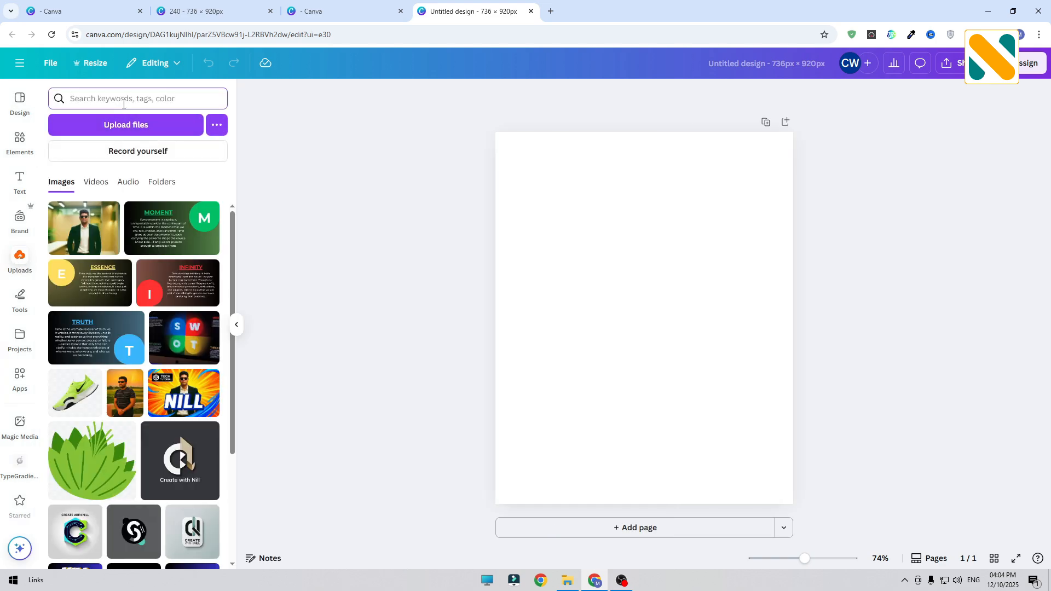
pyautogui.write('nill')
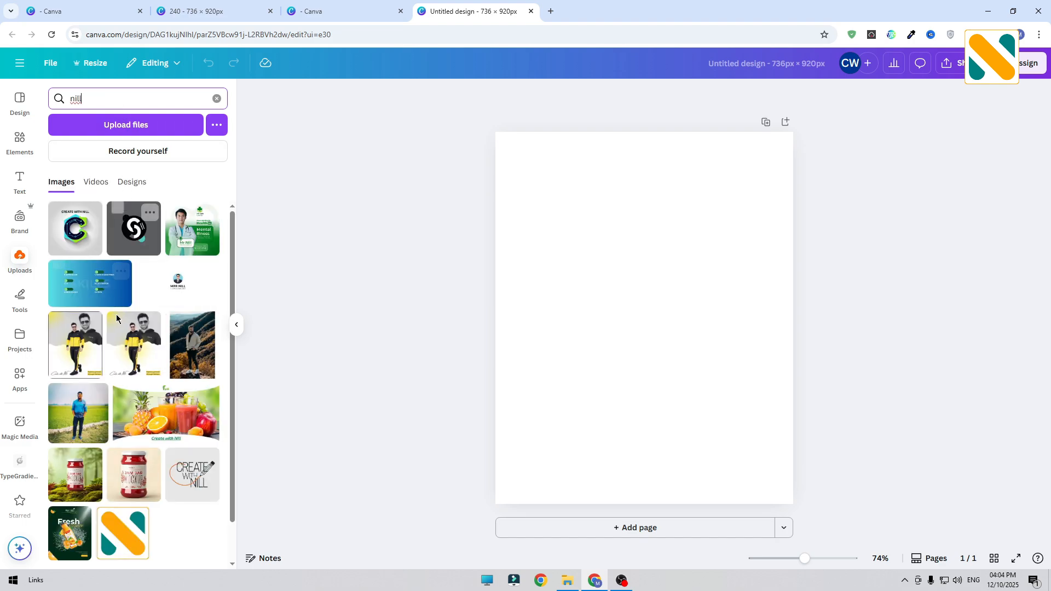
pyautogui.scroll(-2, 116, 315)
pyautogui.click(123, 489)
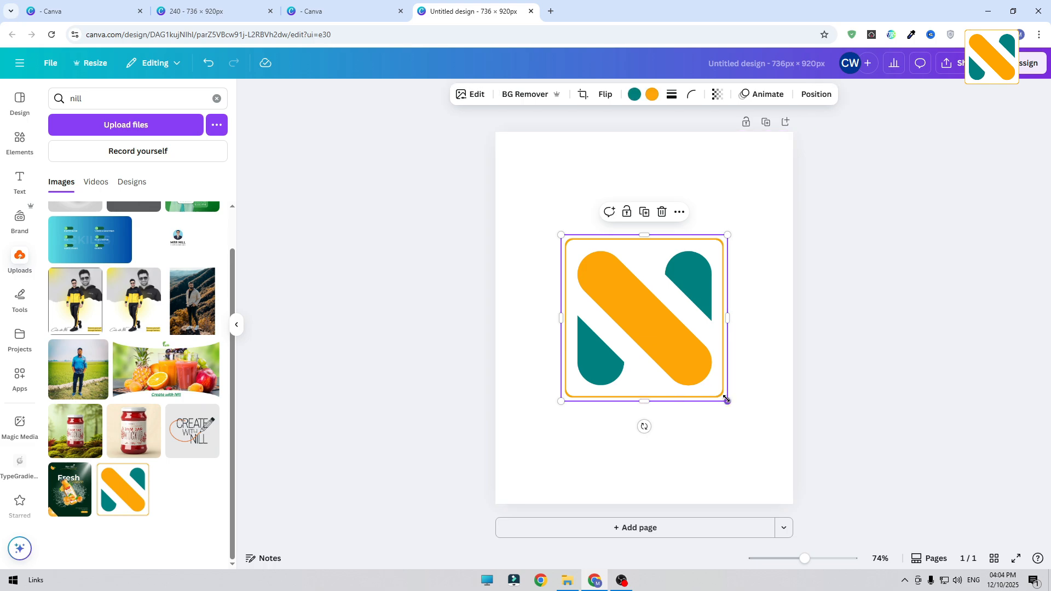
pyautogui.moveTo(728, 401); pyautogui.dragTo(610, 192)
pyautogui.click(628, 244)
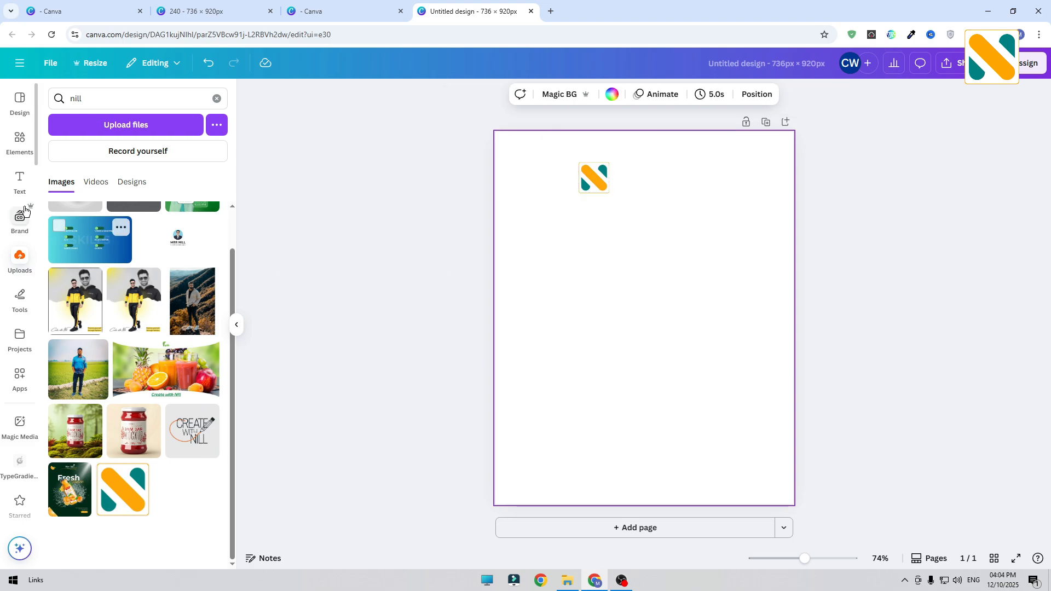
# Add a subheading text box reading "Nill Agency" to the page.
pyautogui.click(21, 185)
pyautogui.click(122, 312)
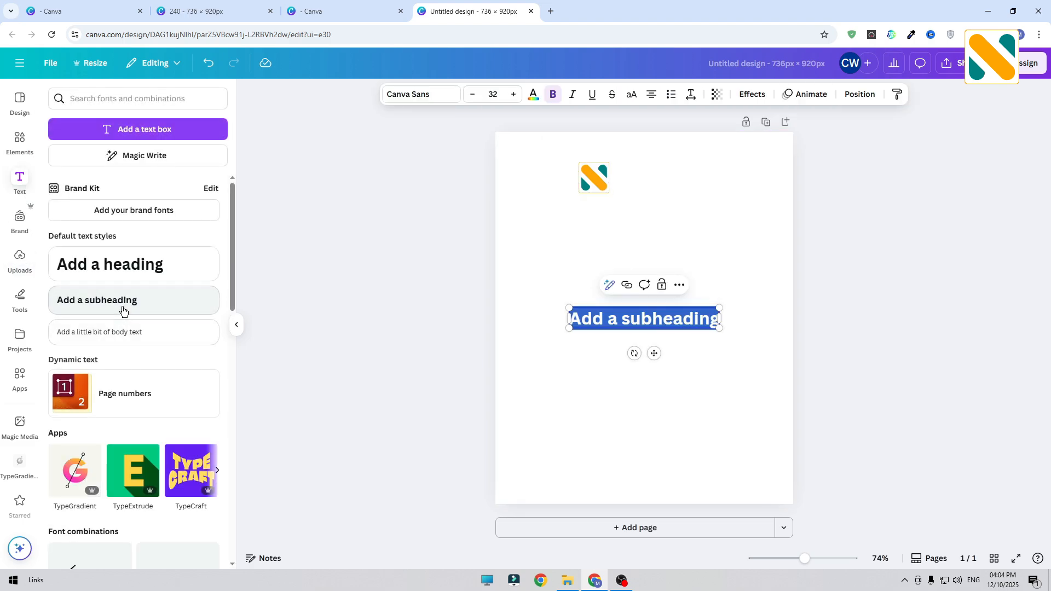
pyautogui.write('N')
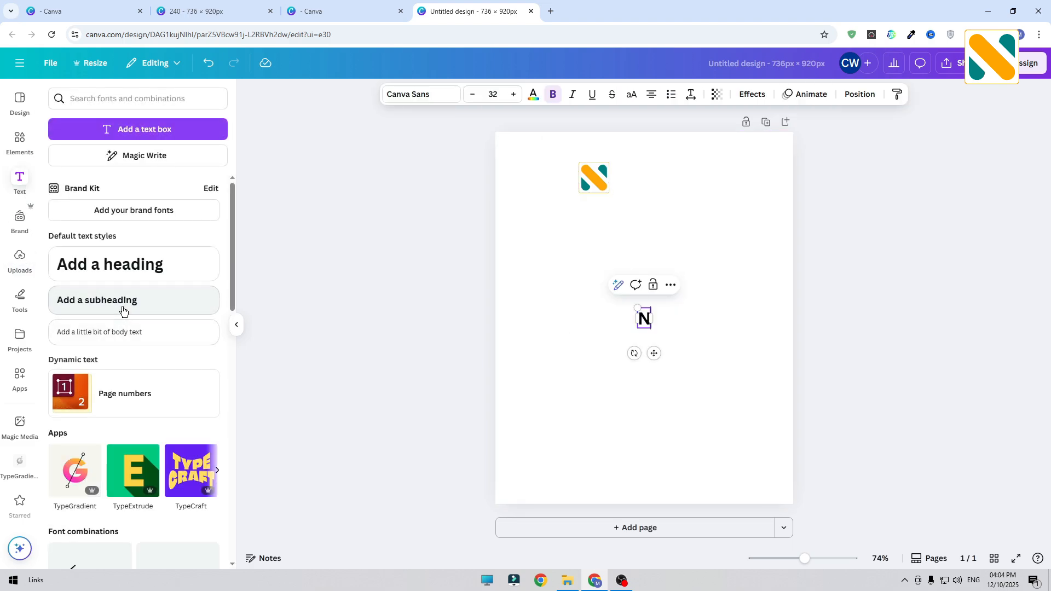
pyautogui.write('ill Agency')
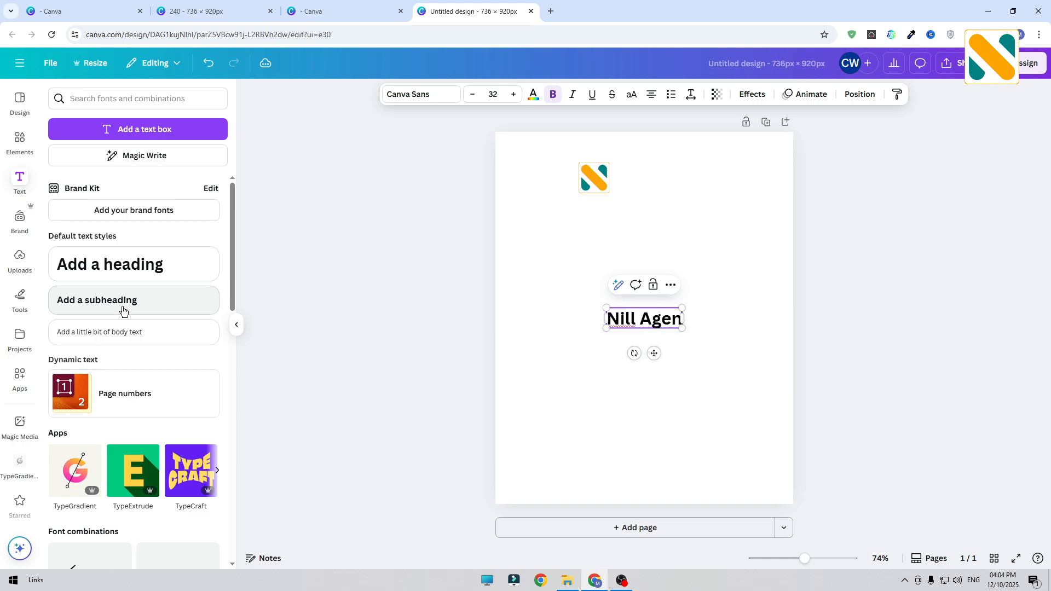
pyautogui.click(706, 214)
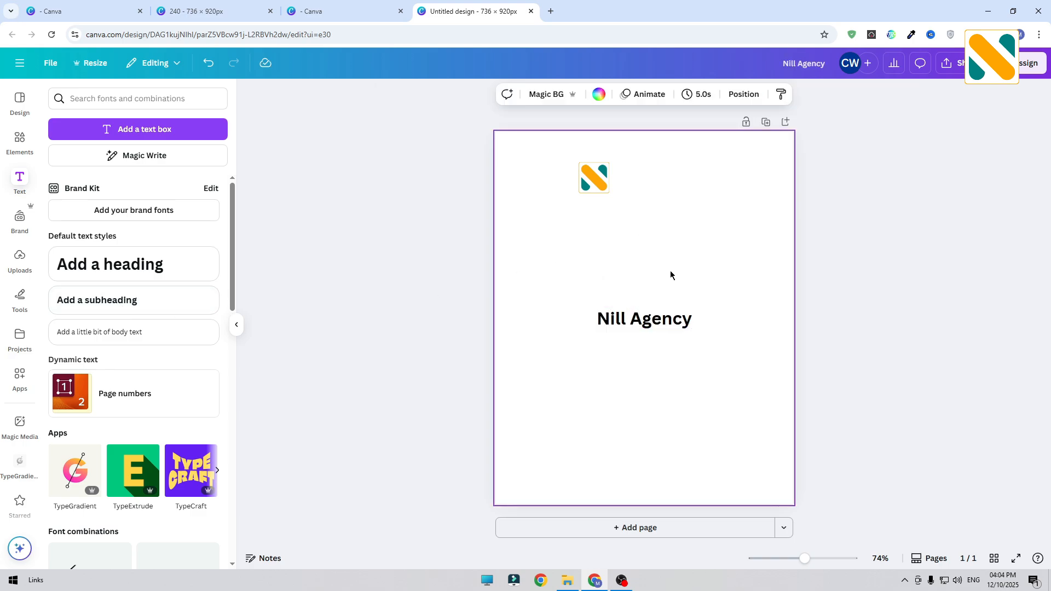
# Set the "Nill Agency" text's font to Poppins SemiBold.
pyautogui.click(645, 319)
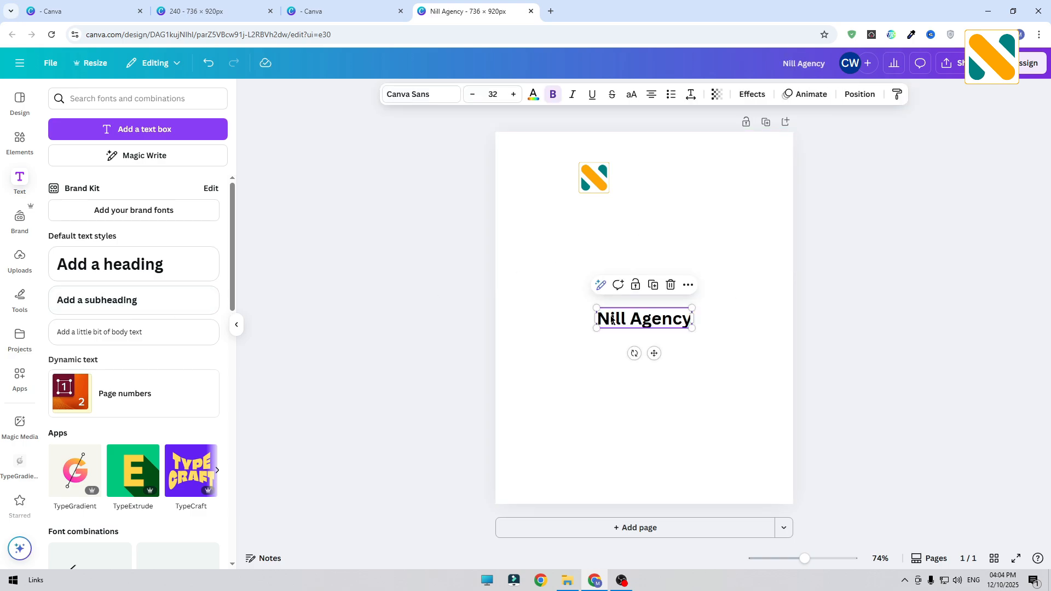
pyautogui.click(406, 95)
pyautogui.click(151, 148)
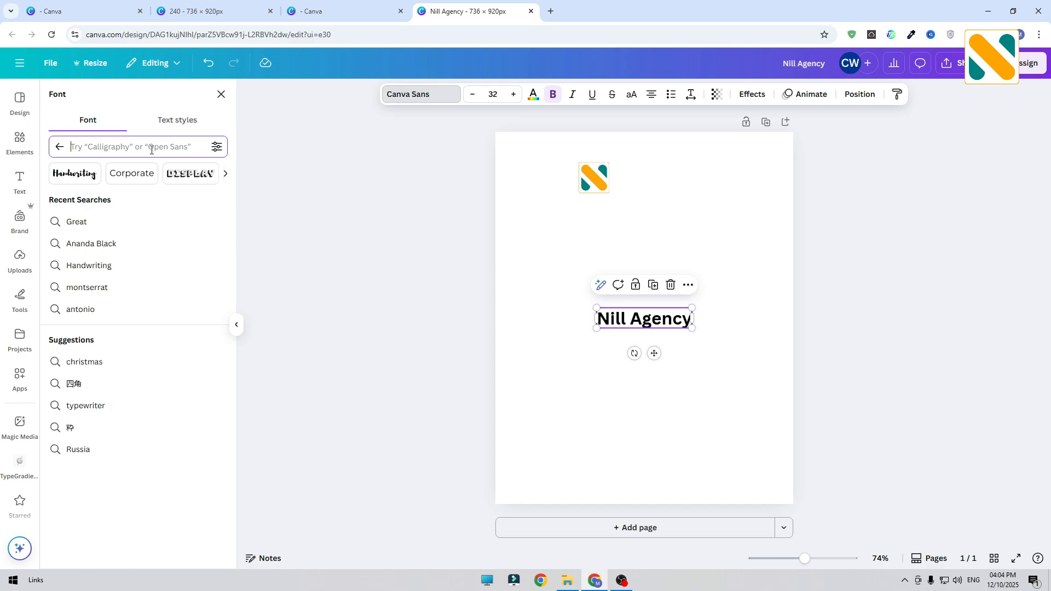
pyautogui.write('poppin')
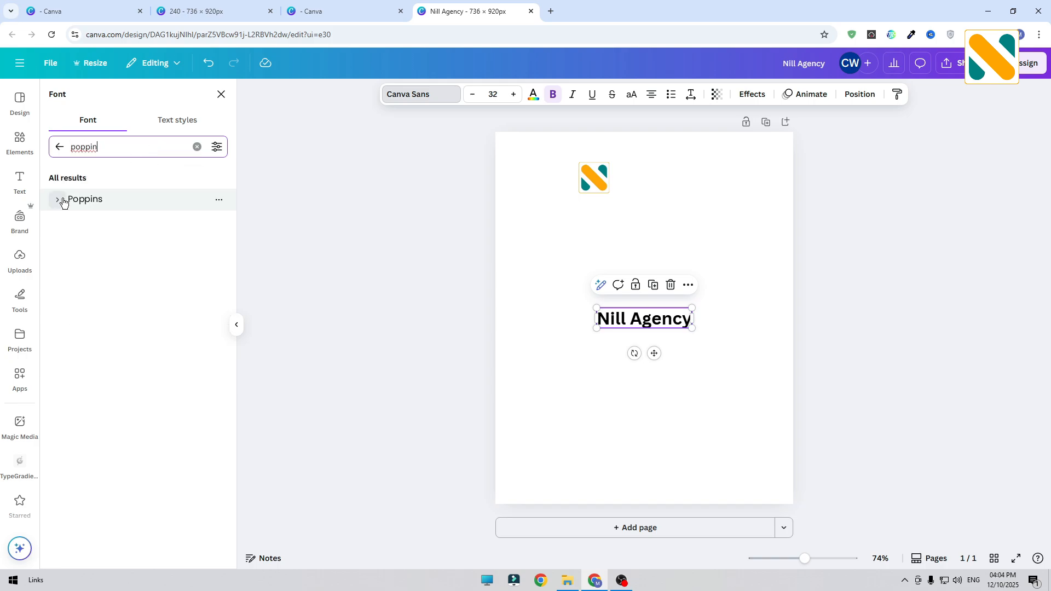
pyautogui.click(59, 199)
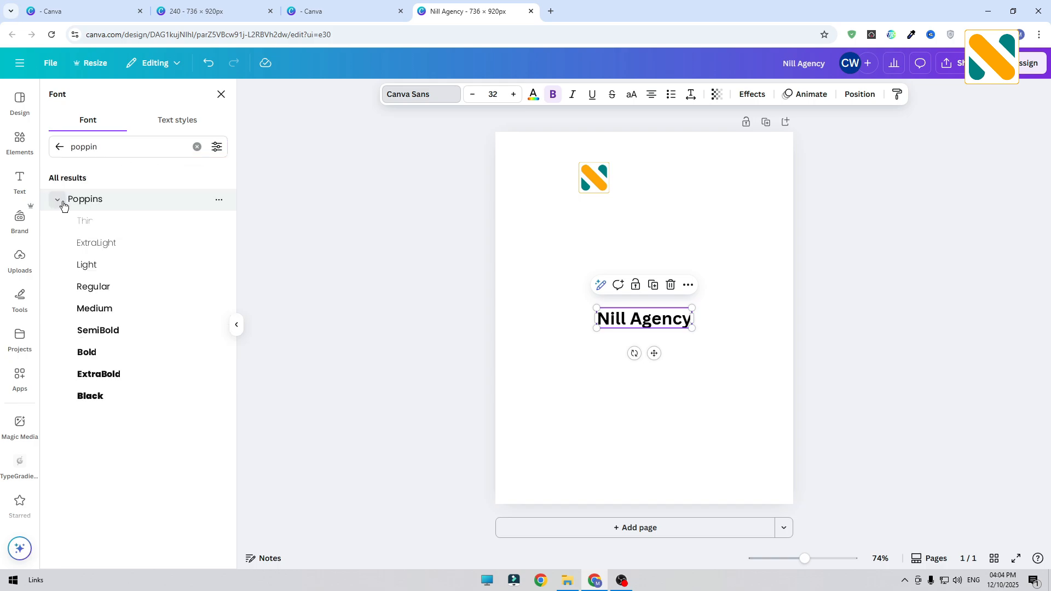
pyautogui.click(119, 336)
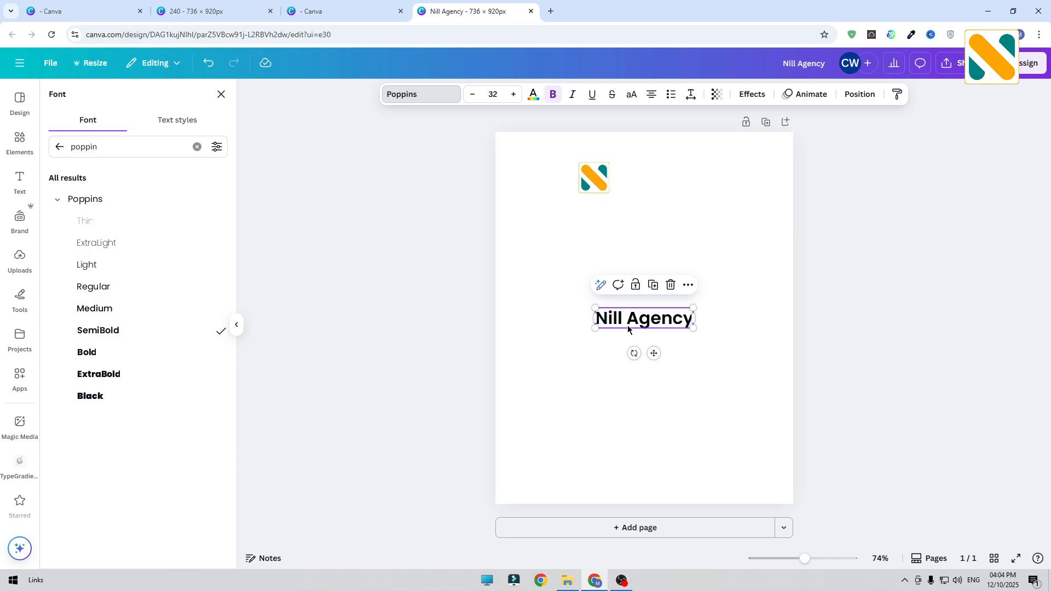
# Place the "Nill Agency" text just right of the logo and colour it with the logo's teal.
pyautogui.moveTo(628, 329); pyautogui.dragTo(654, 178)
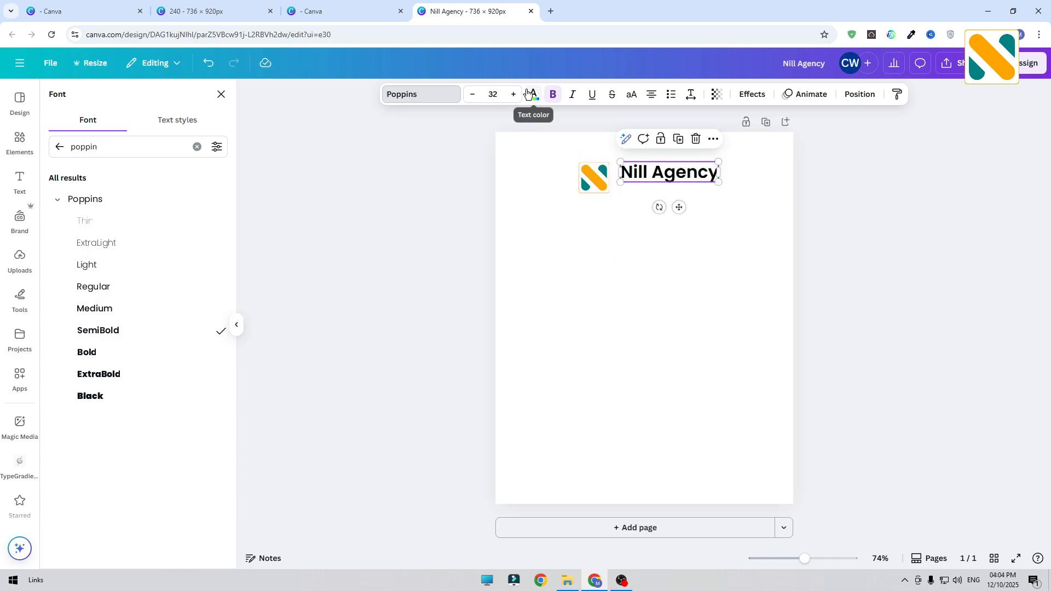
pyautogui.click(534, 95)
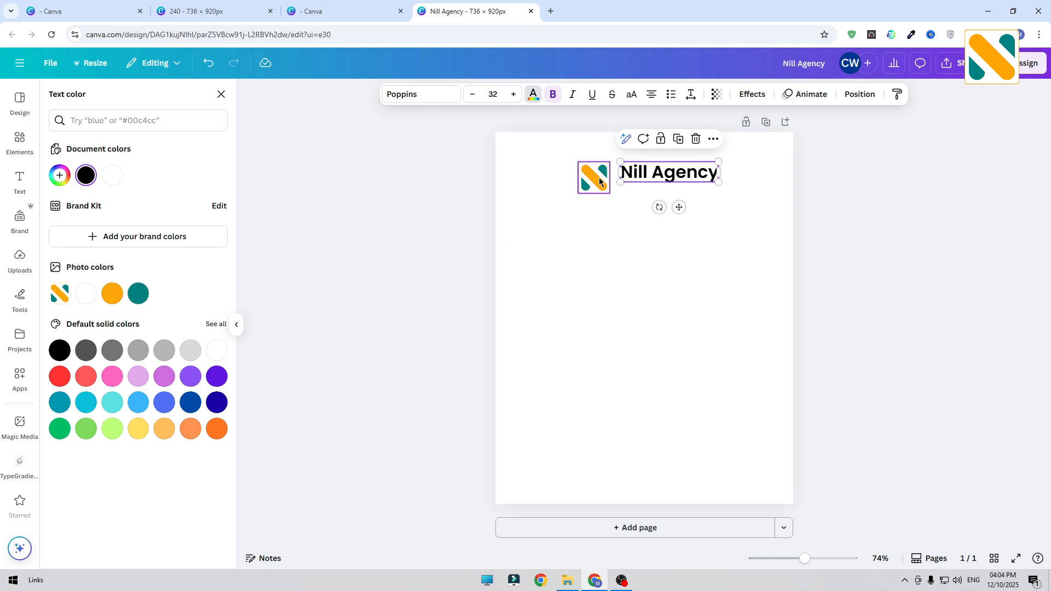
pyautogui.click(138, 294)
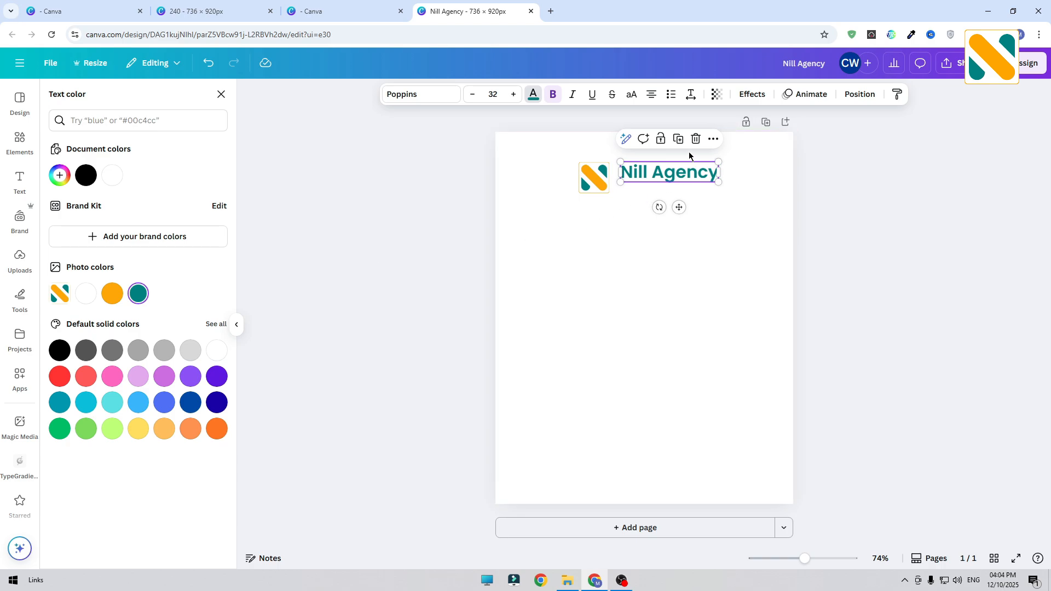
# Duplicate the "Nill Agency" text, place the copy directly beneath the original, and remove its bold formatting.
pyautogui.click(680, 140)
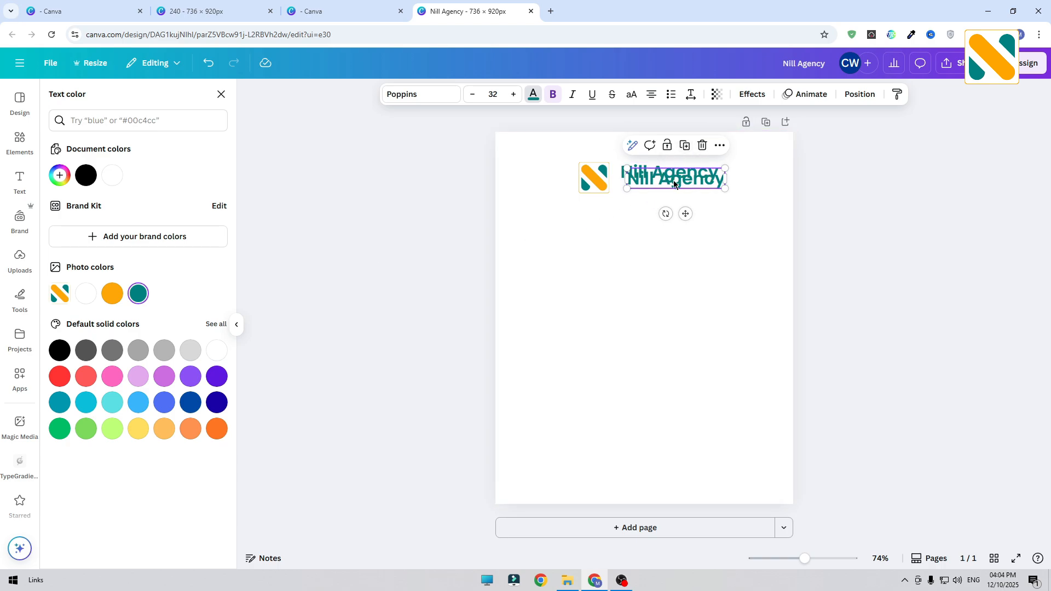
pyautogui.moveTo(673, 179); pyautogui.dragTo(673, 199)
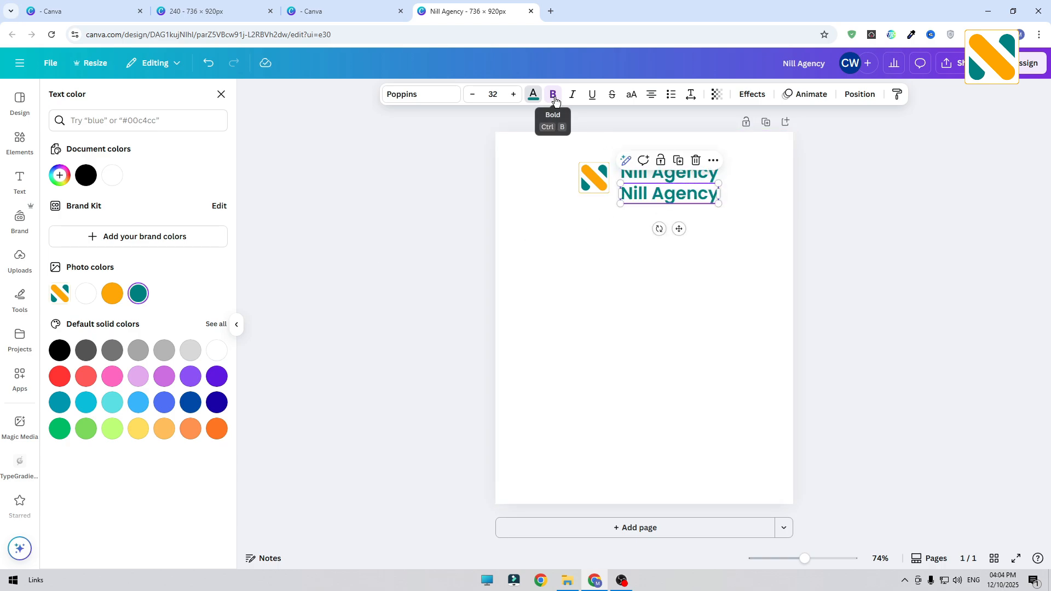
pyautogui.click(555, 97)
# Replace the duplicate's text with "Trusted Student Consultancy" and shrink it to match the width of the agency name above.
pyautogui.doubleClick(665, 196)
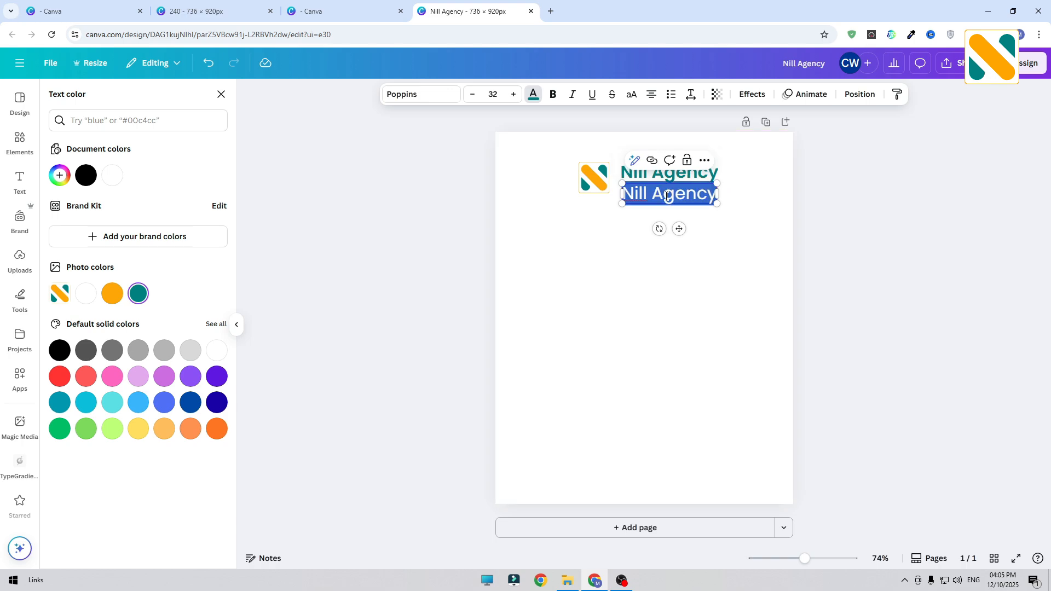
pyautogui.press('BackSpace')
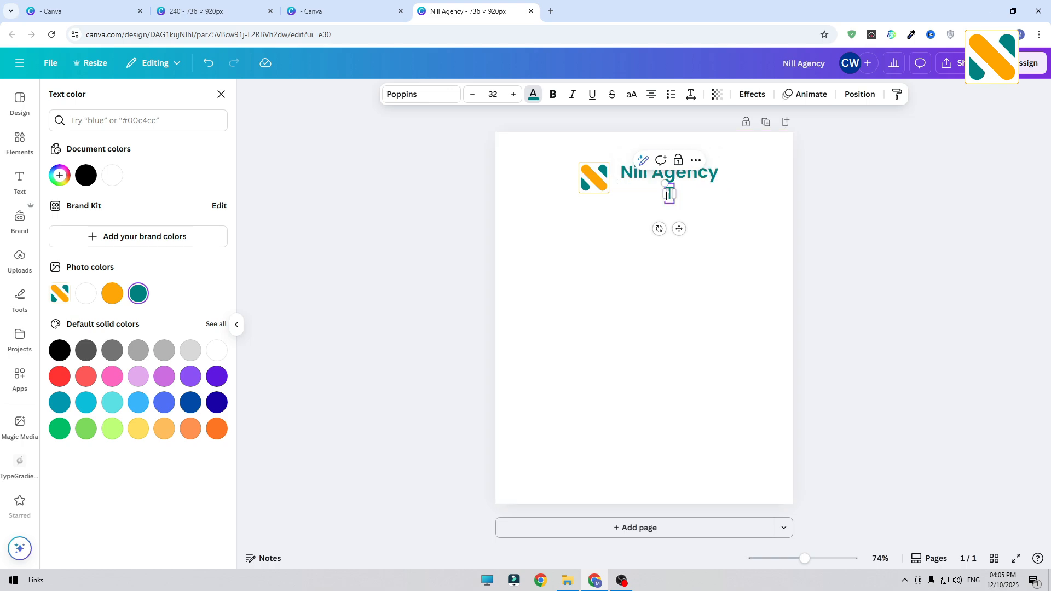
pyautogui.write('Trusted')
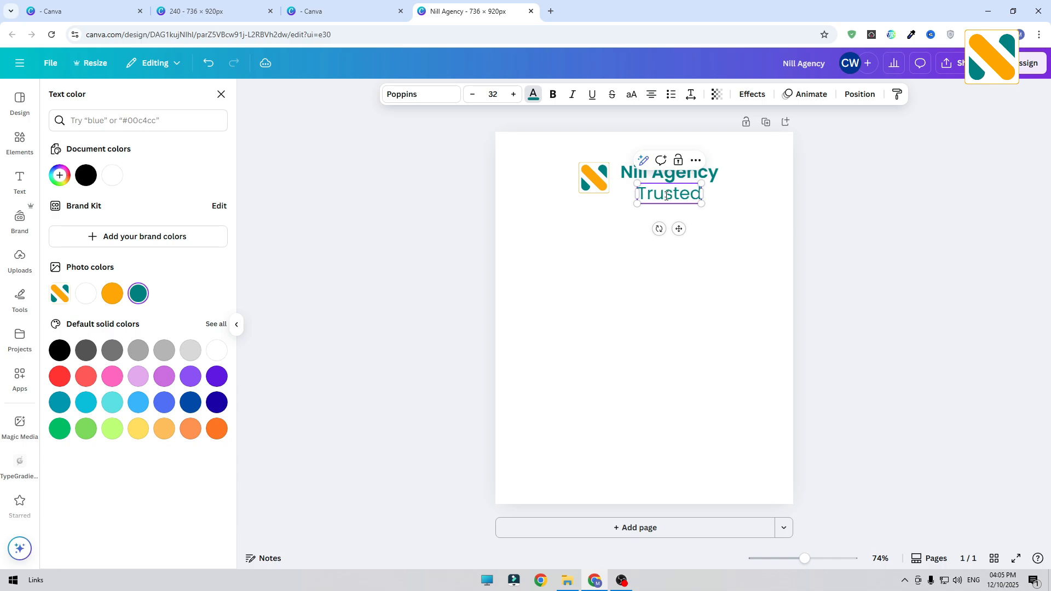
pyautogui.write(' Student')
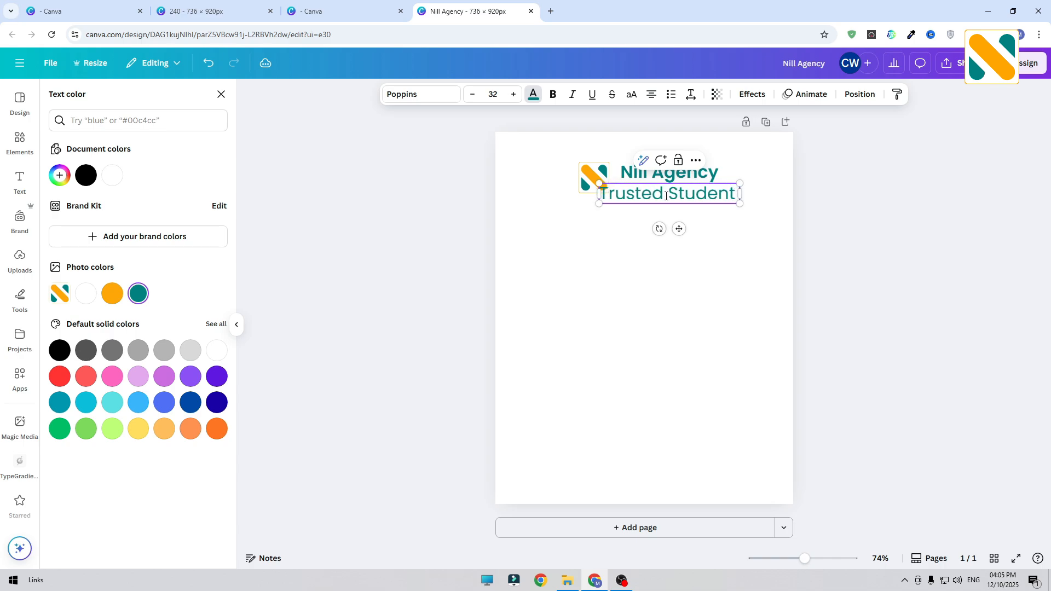
pyautogui.write(' Consulta')
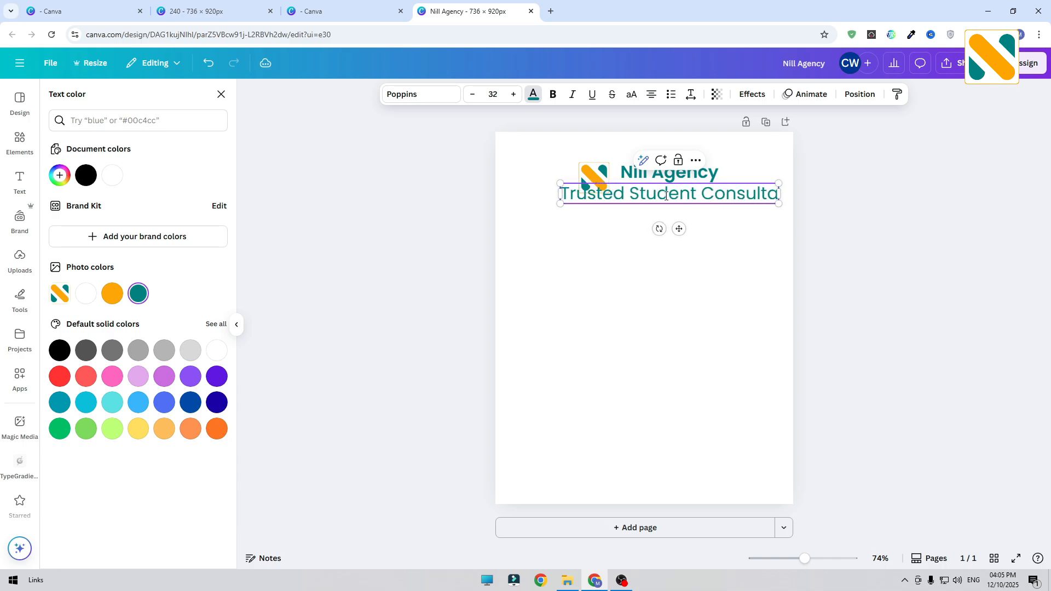
pyautogui.write('ncy')
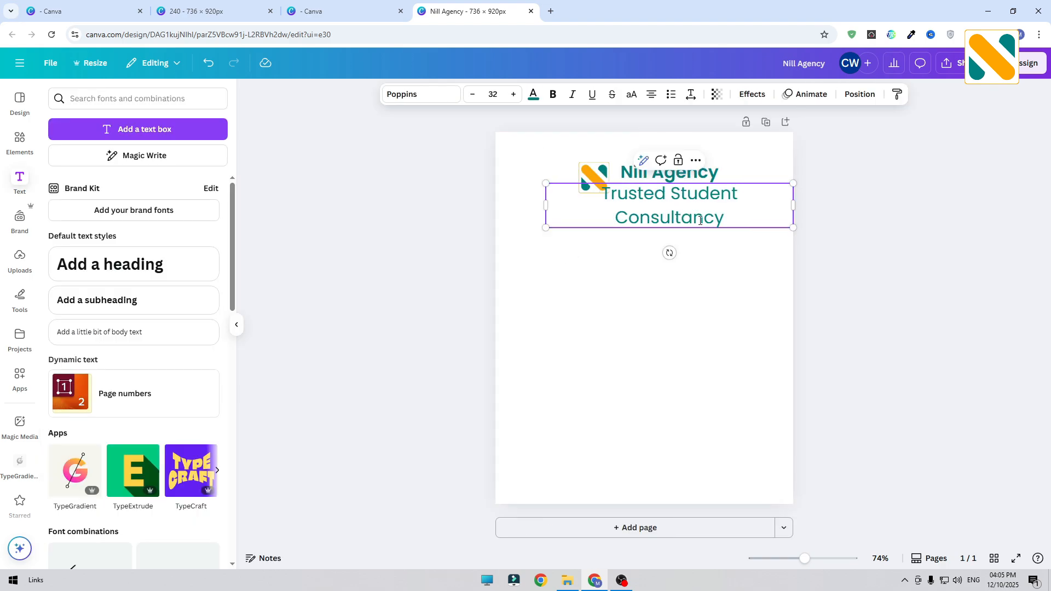
pyautogui.press('Escape')
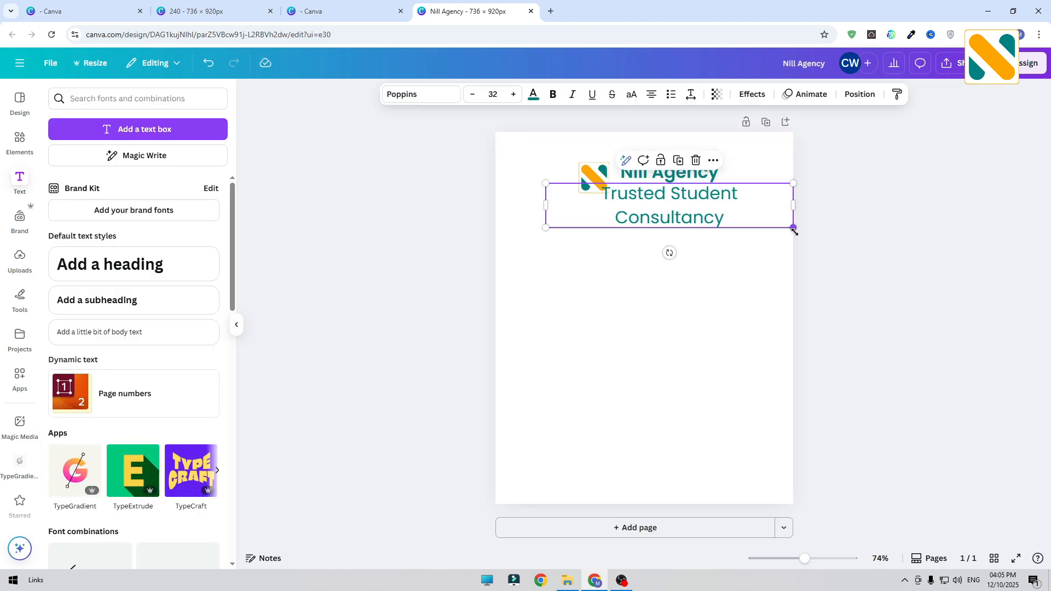
pyautogui.moveTo(795, 231); pyautogui.dragTo(725, 197)
pyautogui.click(850, 213)
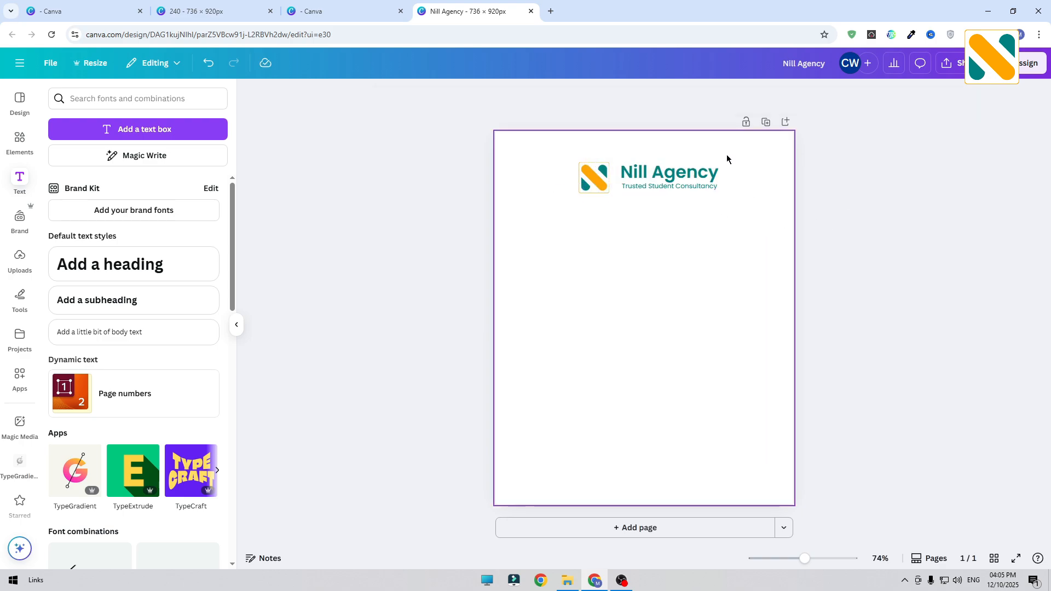
# Move the agency name and tagline closer to the logo, then centre the whole logo header horizontally on the page.
pyautogui.moveTo(727, 155); pyautogui.dragTo(690, 206)
pyautogui.moveTo(696, 170); pyautogui.dragTo(691, 171)
pyautogui.click(845, 211)
pyautogui.moveTo(777, 198); pyautogui.dragTo(572, 167)
pyautogui.moveTo(690, 177); pyautogui.dragTo(690, 173)
pyautogui.click(847, 195)
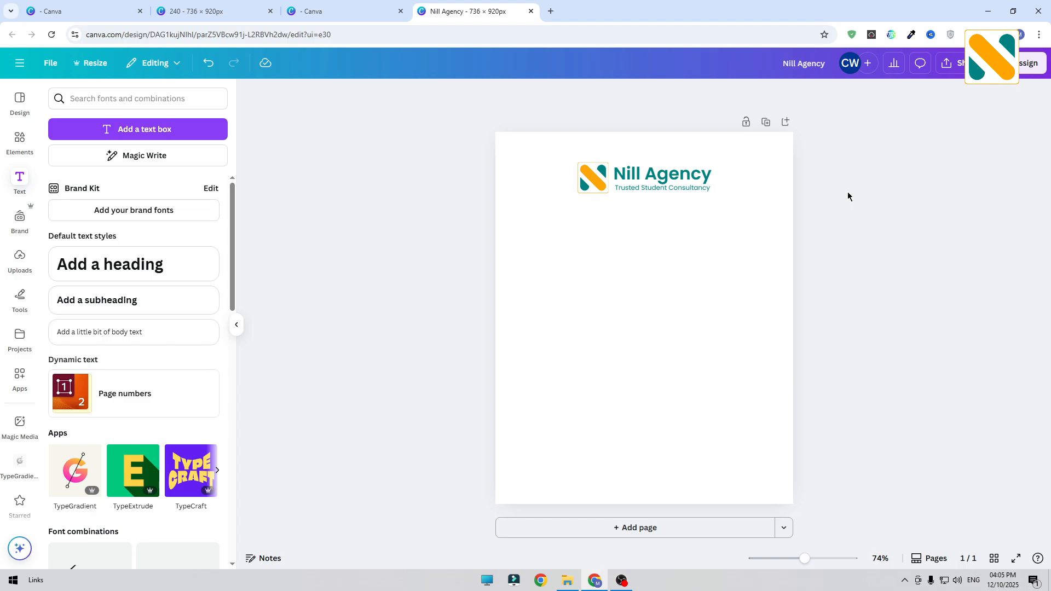
# Search the element graphics for "map" and insert the grey world map onto the page.
pyautogui.click(20, 140)
pyautogui.click(113, 97)
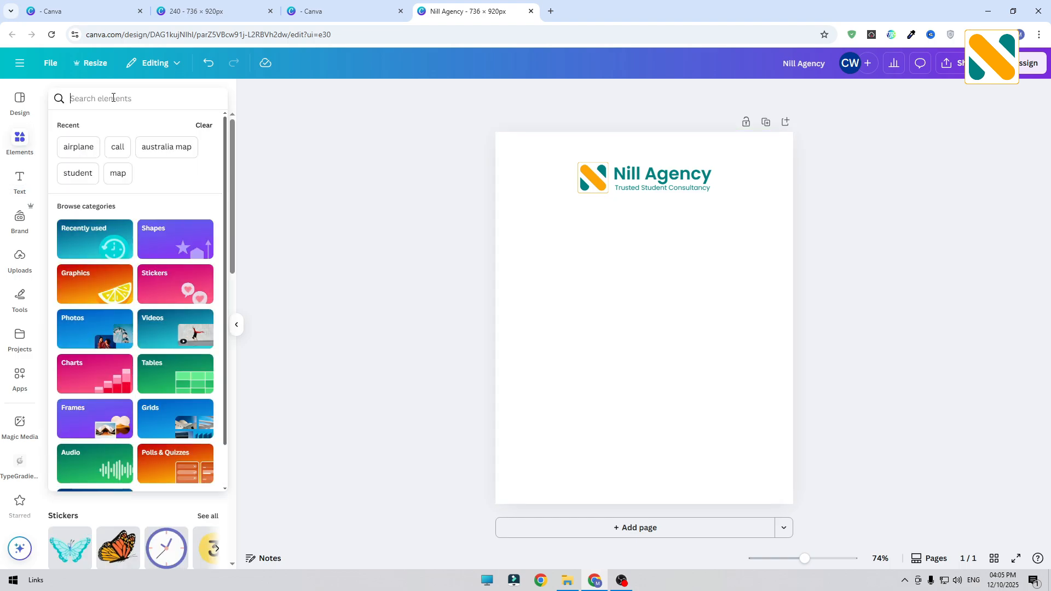
pyautogui.write('map')
pyautogui.press('Return')
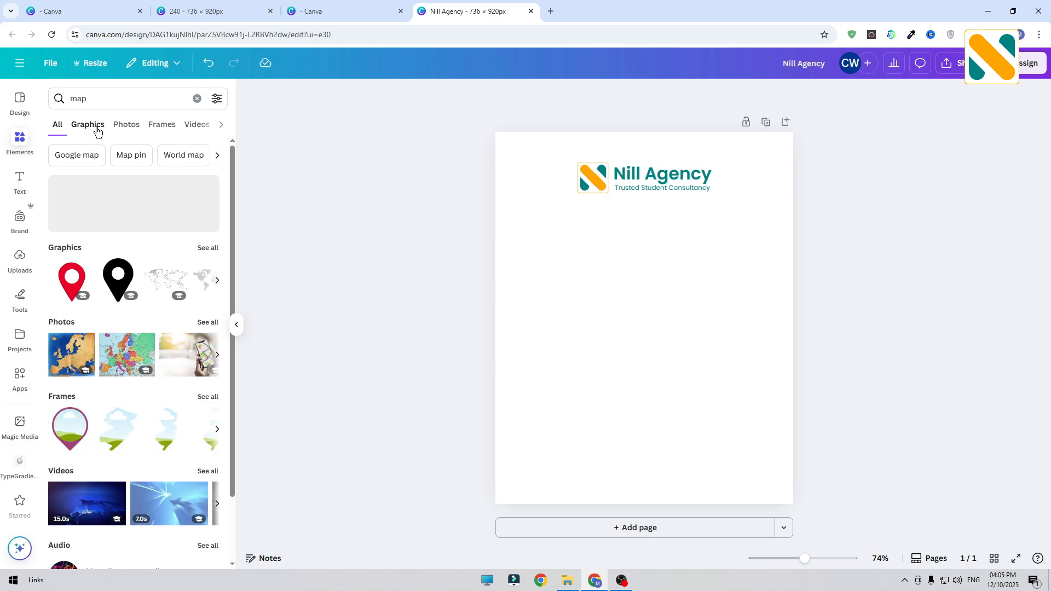
pyautogui.click(100, 129)
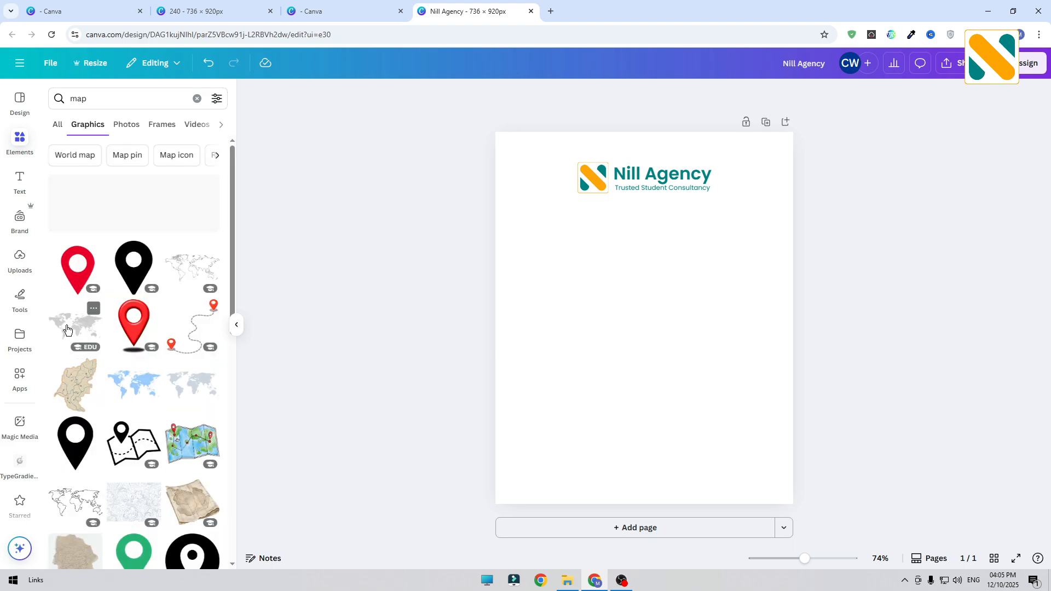
pyautogui.click(74, 327)
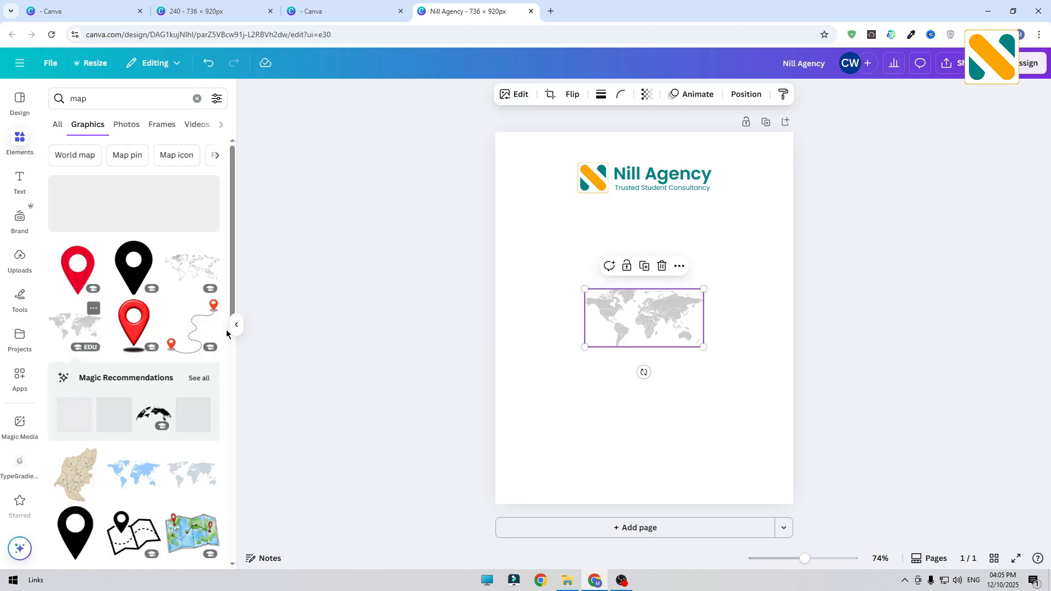
# Set the grey world map's transparency to 30.
pyautogui.click(655, 94)
pyautogui.click(707, 133)
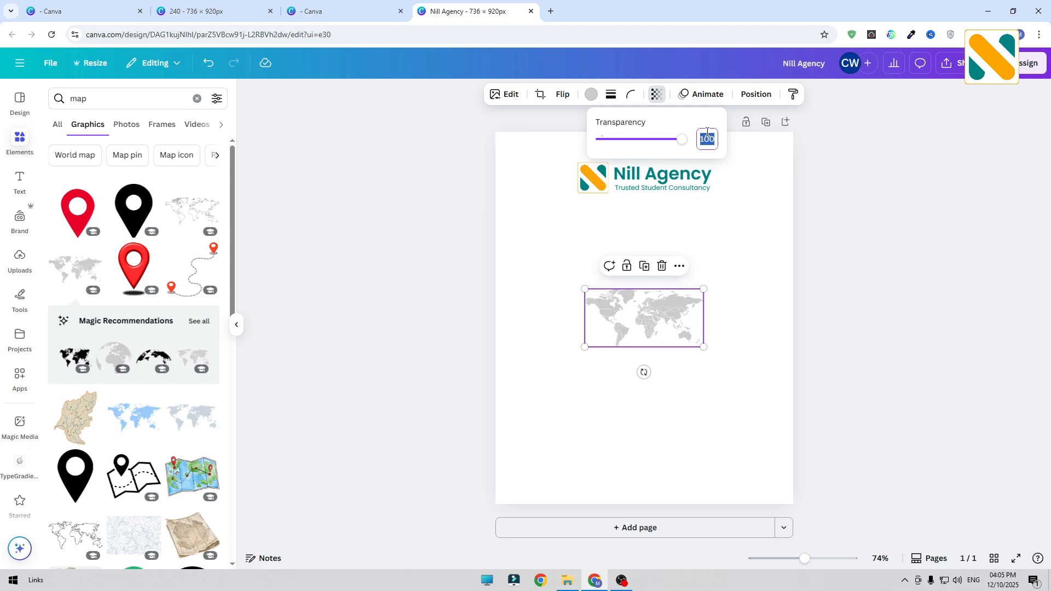
pyautogui.write('30')
pyautogui.click(821, 263)
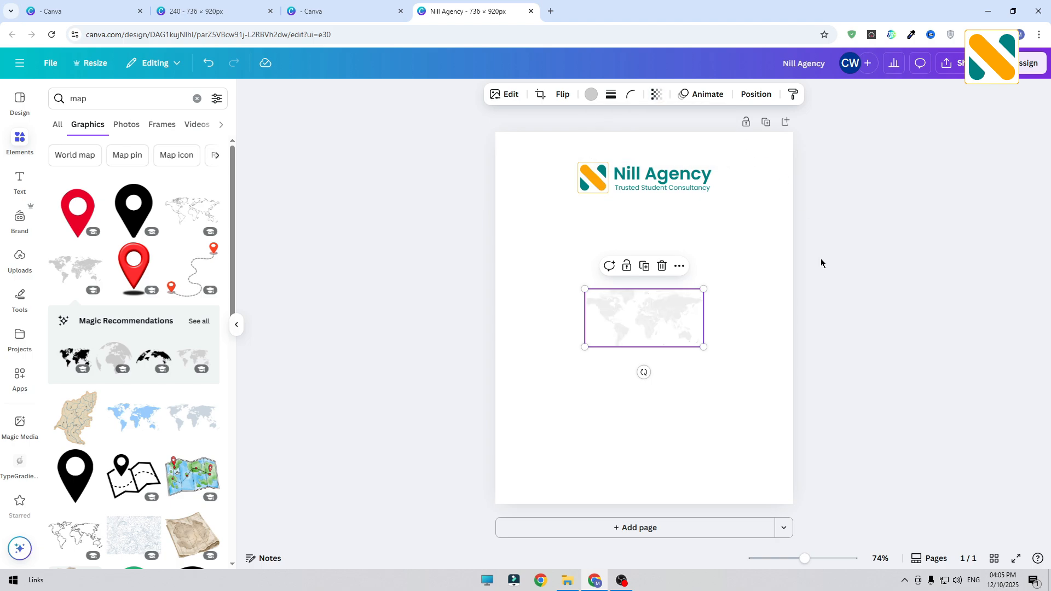
# Enlarge the world map to span the full page width and place it across the middle of the page.
pyautogui.moveTo(664, 322); pyautogui.dragTo(571, 270)
pyautogui.moveTo(613, 301); pyautogui.dragTo(794, 380)
pyautogui.moveTo(690, 291); pyautogui.dragTo(690, 292)
pyautogui.click(830, 294)
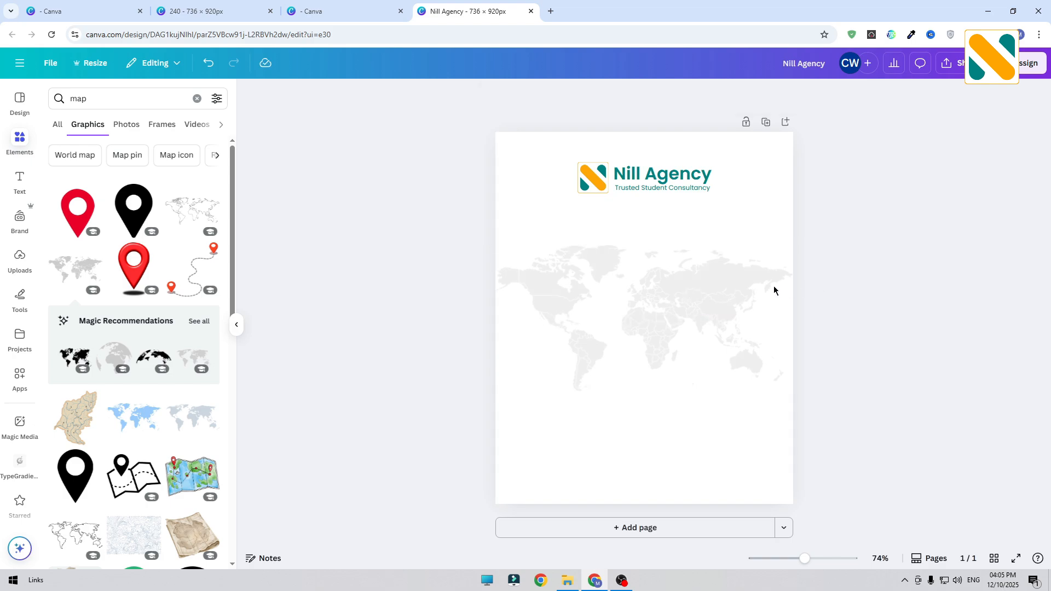
# Search the element graphics for "airplane" and insert the dark airplane with the looping dotted trail.
pyautogui.click(95, 102)
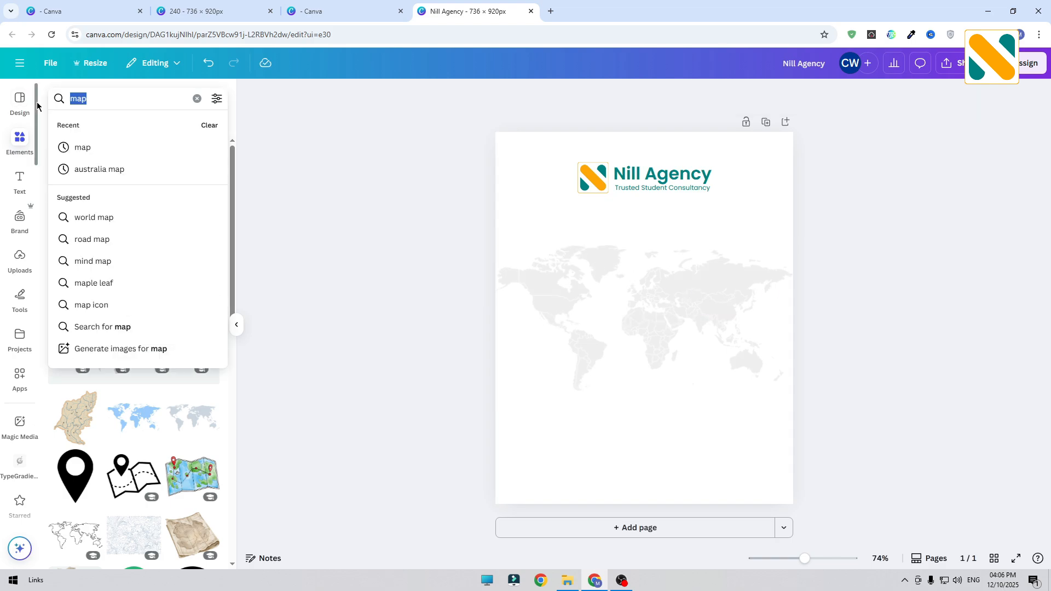
pyautogui.write('airplane')
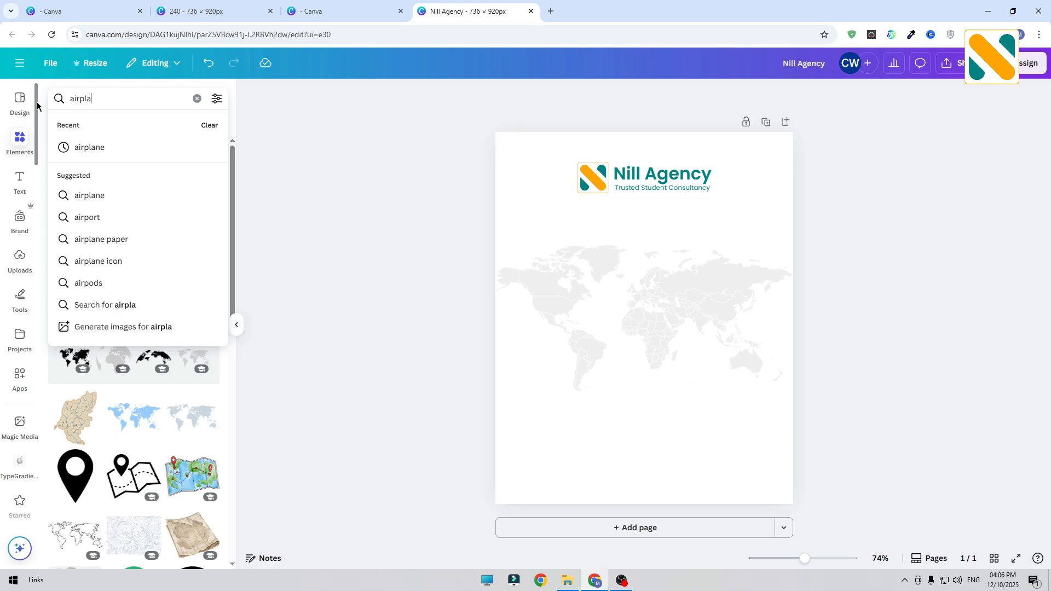
pyautogui.press('Return')
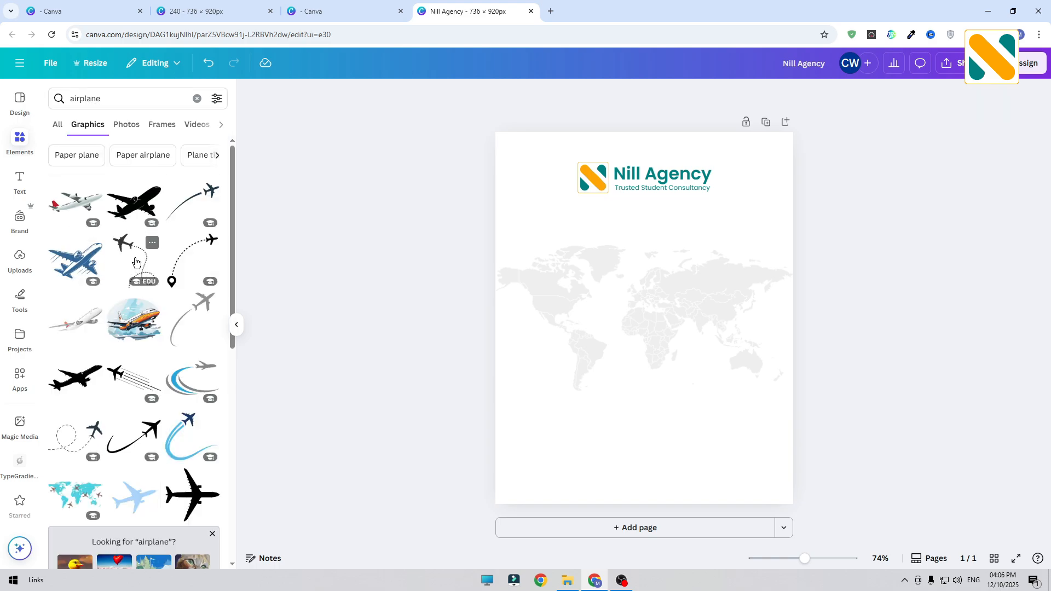
pyautogui.click(136, 262)
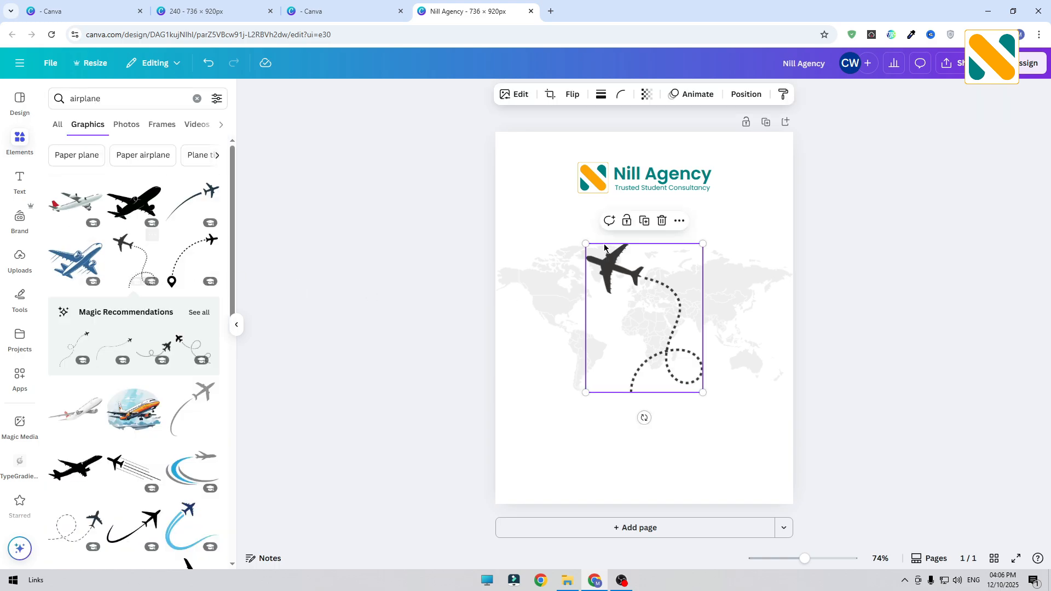
# Set the airplane graphic's transparency to 15.
pyautogui.click(657, 94)
pyautogui.click(702, 137)
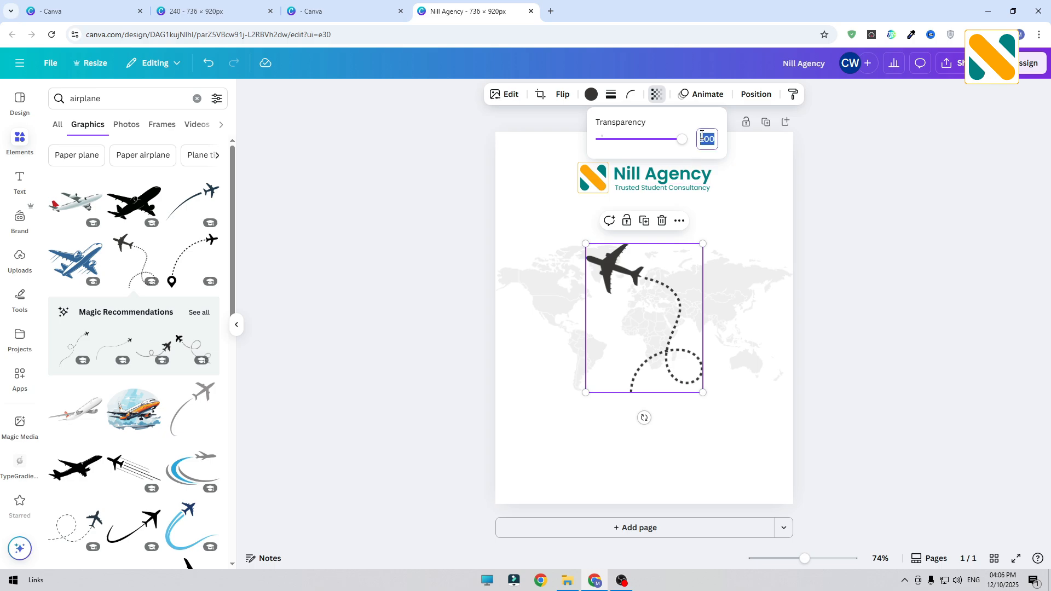
pyautogui.write('15')
pyautogui.press('Return')
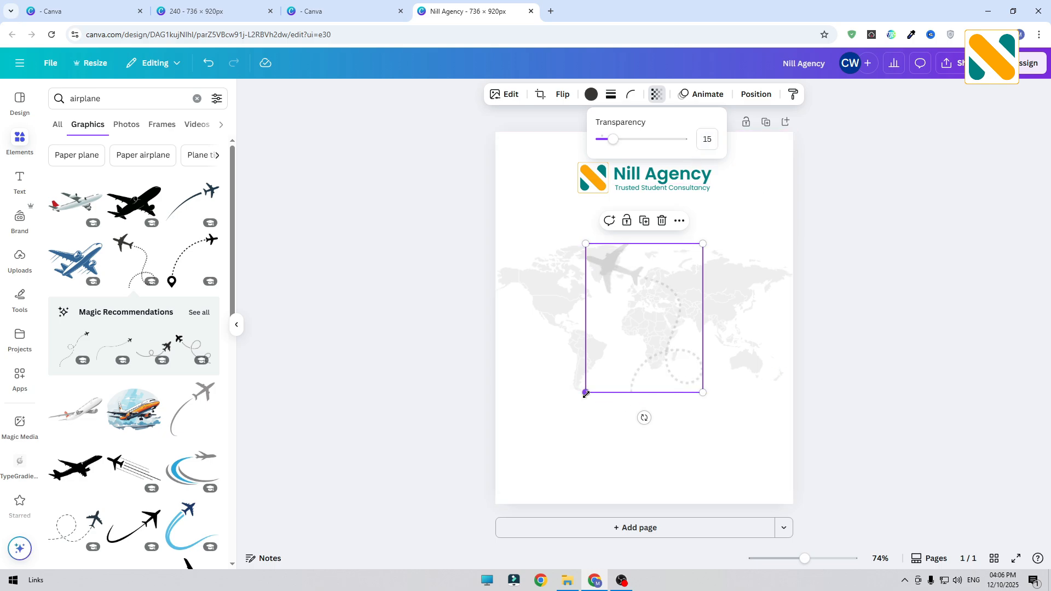
# Shrink the airplane graphic and place it at the world map's upper right, just below the agency tagline.
pyautogui.moveTo(586, 392); pyautogui.dragTo(632, 331)
pyautogui.moveTo(699, 274); pyautogui.dragTo(722, 250)
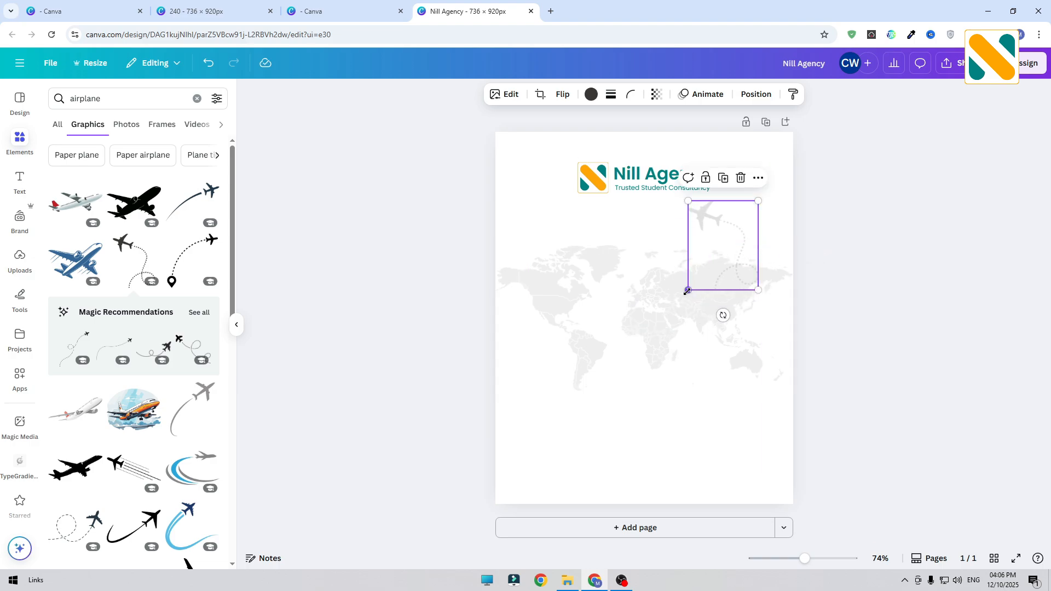
pyautogui.moveTo(688, 290); pyautogui.dragTo(712, 297)
pyautogui.click(883, 270)
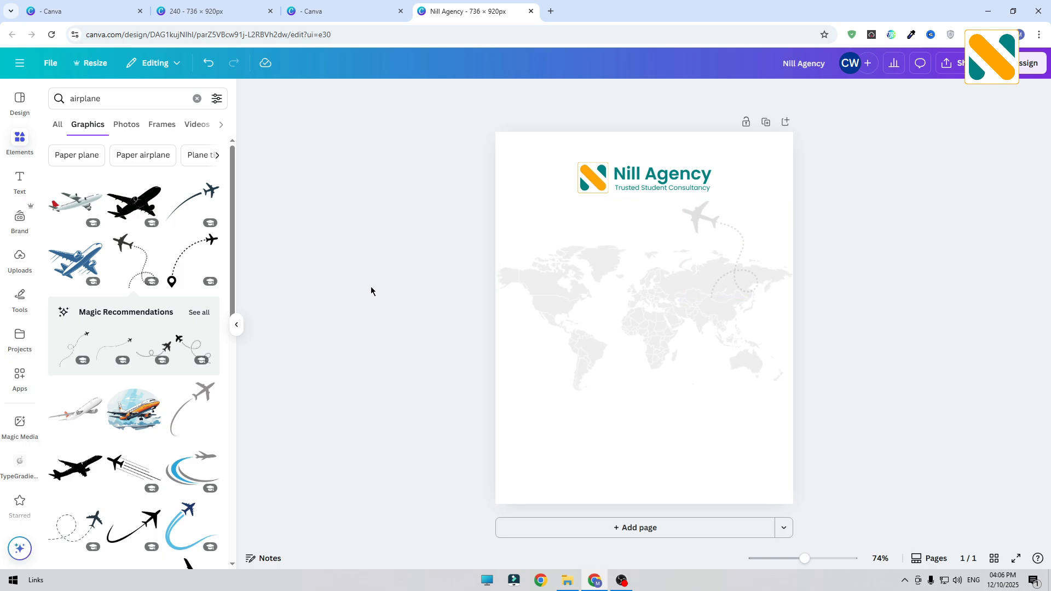
# Search the element graphics for "australia map" and insert the Australia map filled with the national flag.
pyautogui.click(143, 100)
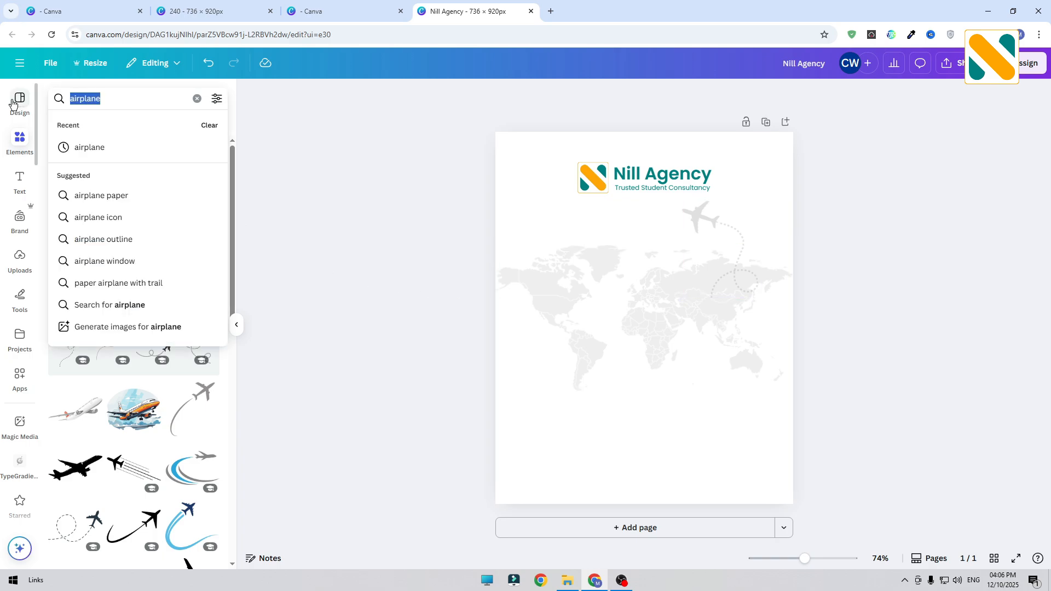
pyautogui.write('austr')
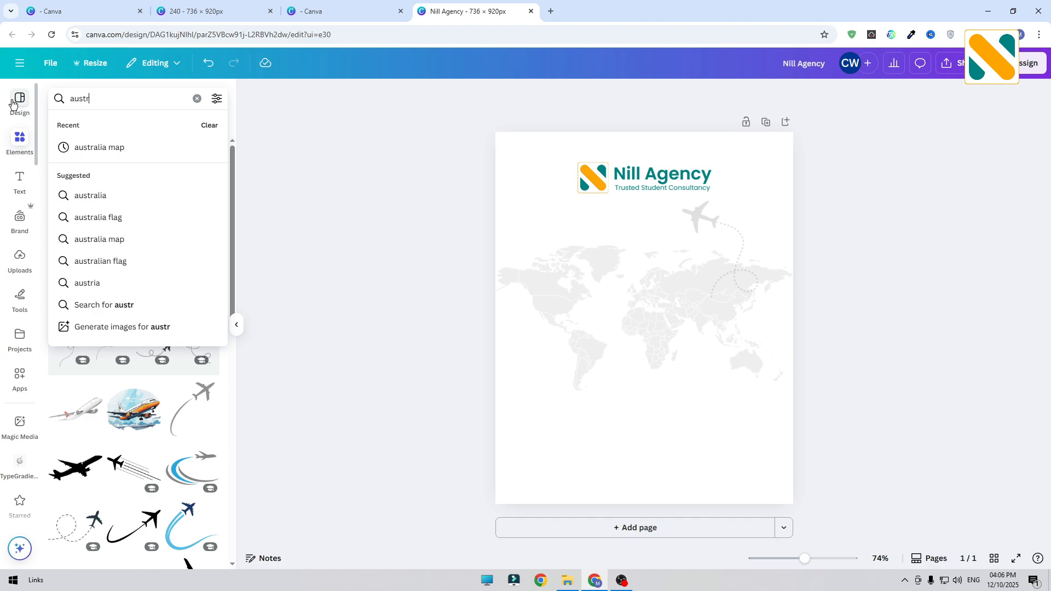
pyautogui.write('alia m')
pyautogui.press('BackSpace')
pyautogui.press('BackSpace')
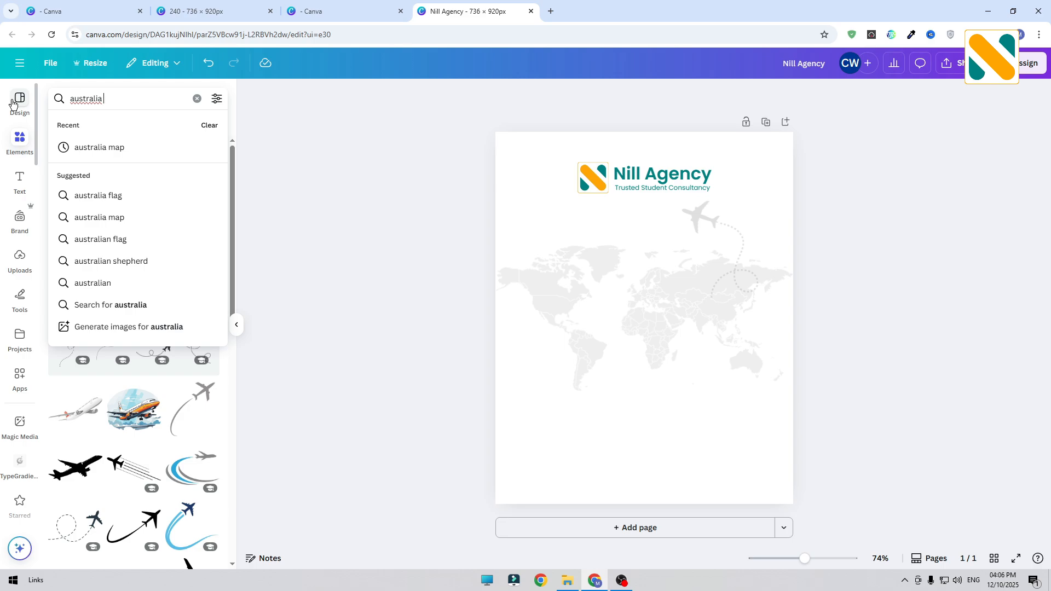
pyautogui.write('map')
pyautogui.press('Return')
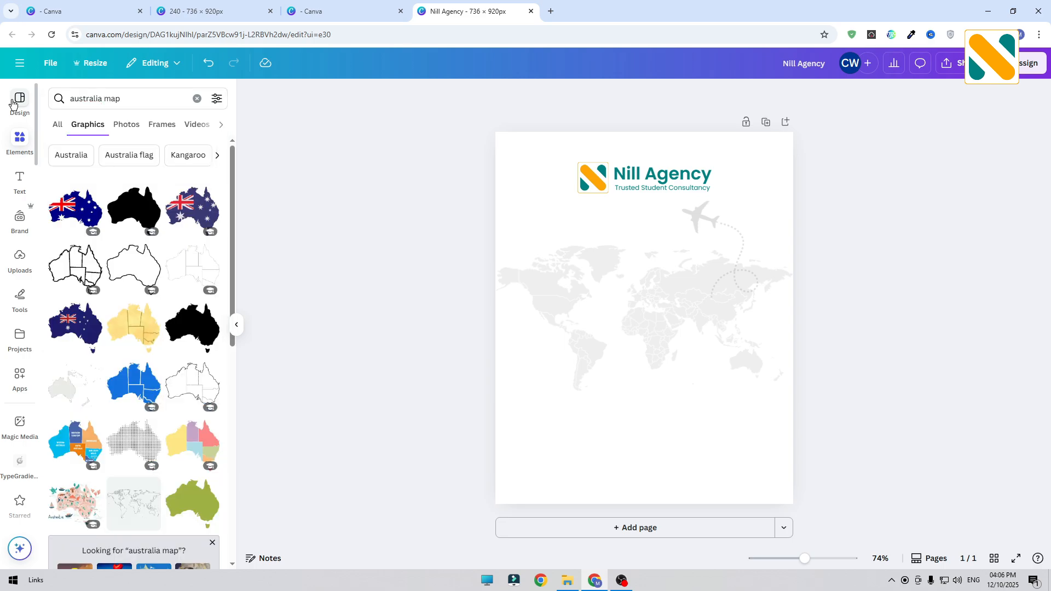
pyautogui.click(76, 213)
# Move the Australia flag map to the page's left edge below the logo and enlarge it to over half the page width.
pyautogui.moveTo(635, 297); pyautogui.dragTo(545, 237)
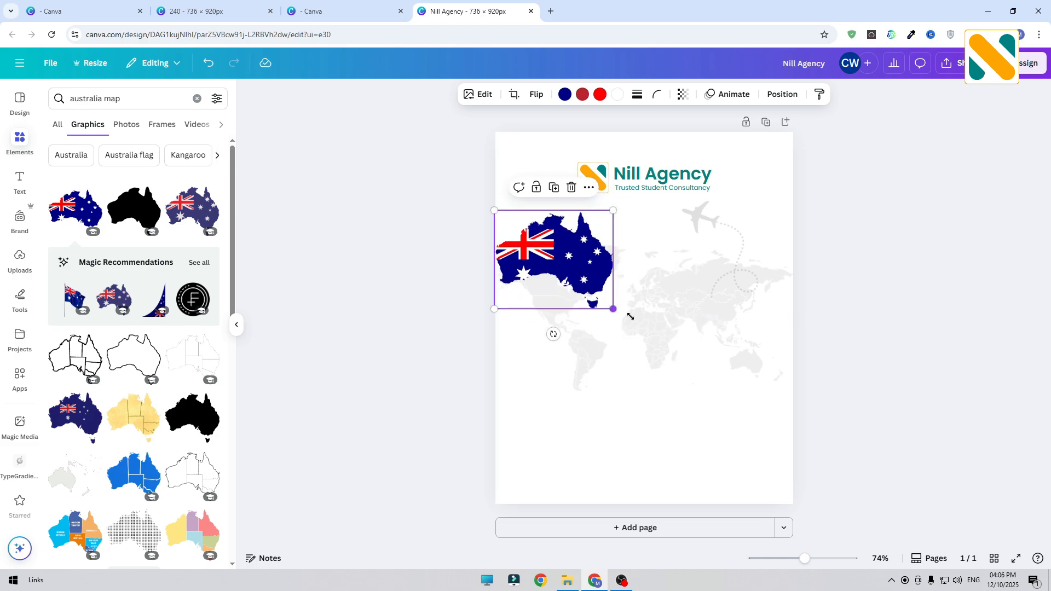
pyautogui.moveTo(613, 309); pyautogui.dragTo(677, 361)
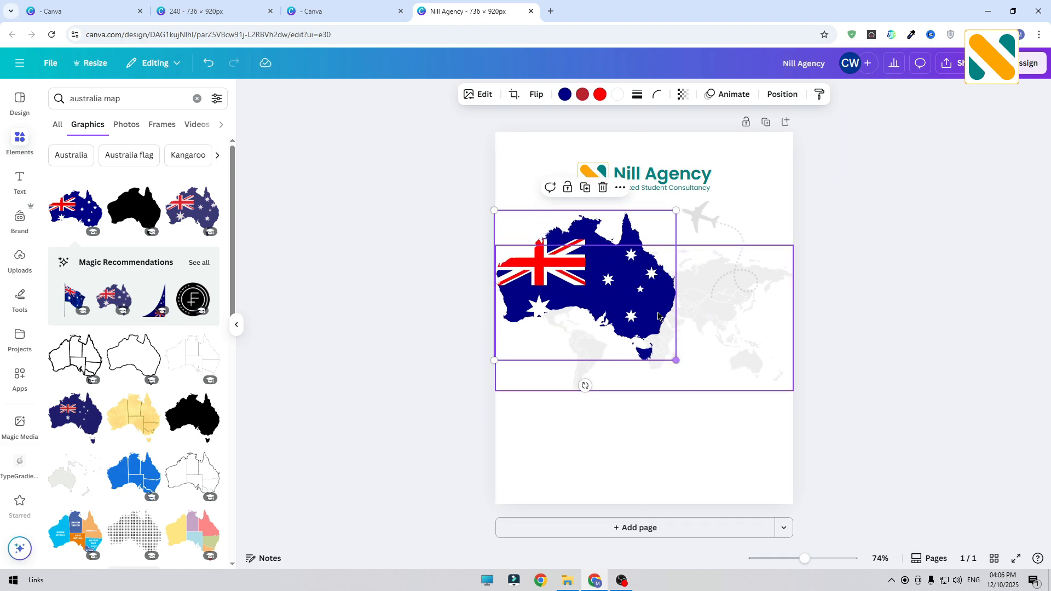
pyautogui.moveTo(635, 304); pyautogui.dragTo(635, 294)
pyautogui.click(403, 302)
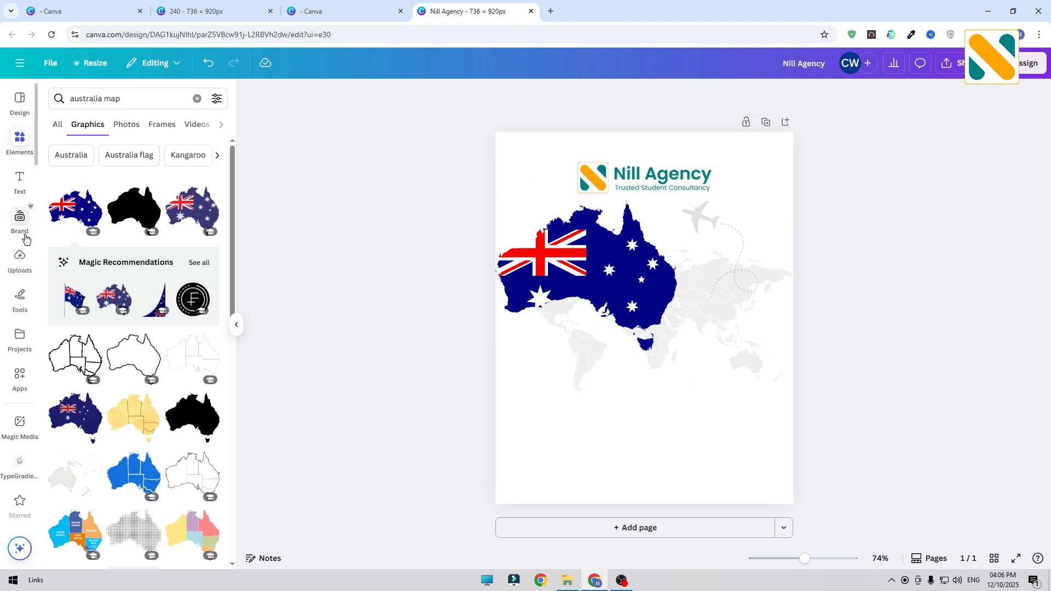
# Search photos for "student", insert the young man with a backpack and blue book, and remove the photo's background.
pyautogui.click(57, 100)
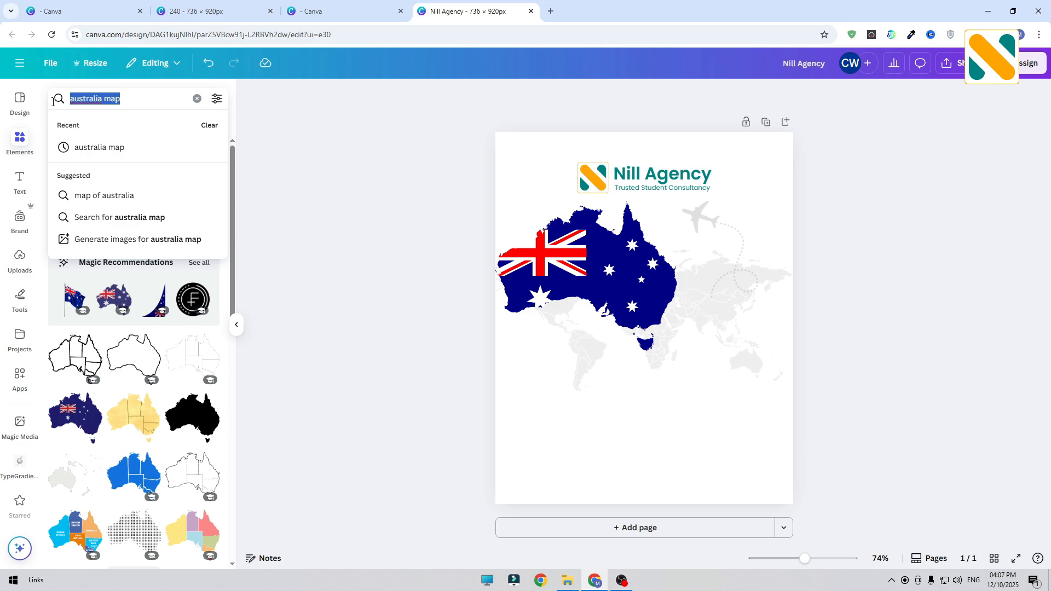
pyautogui.write('student')
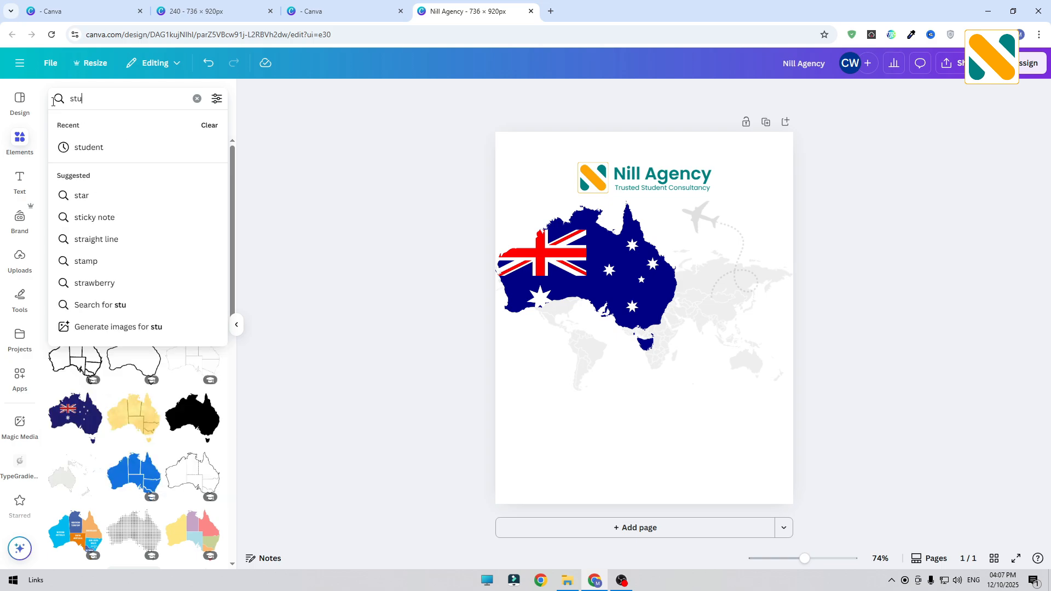
pyautogui.press('Return')
pyautogui.click(126, 124)
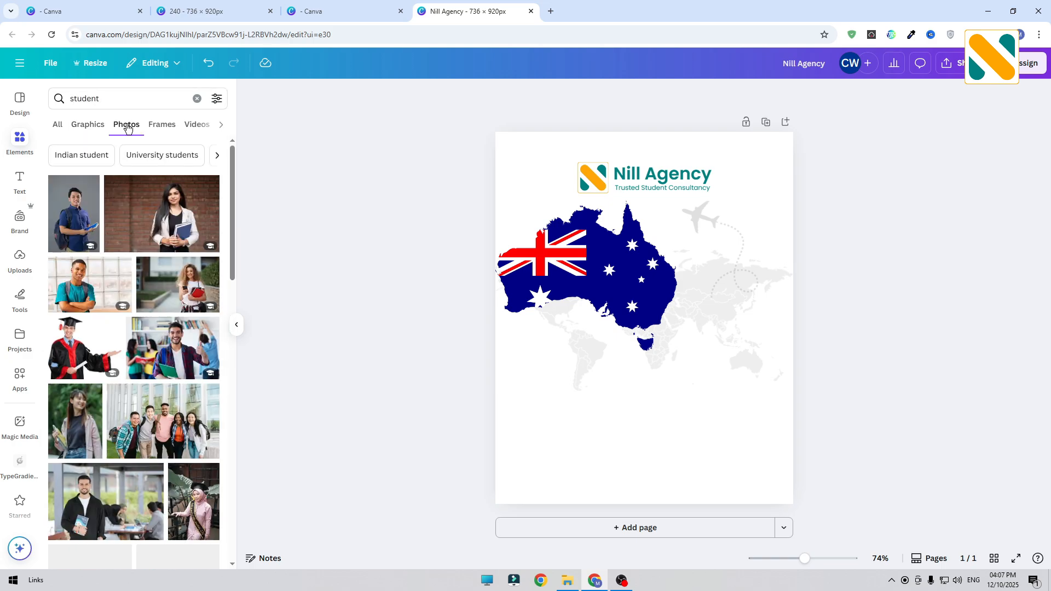
pyautogui.click(85, 215)
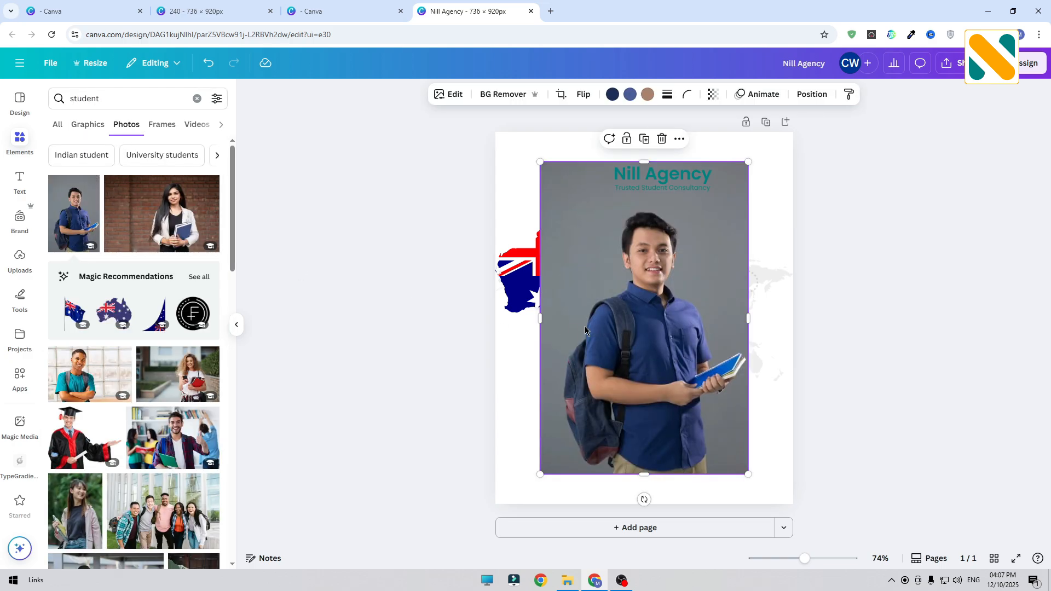
pyautogui.click(503, 96)
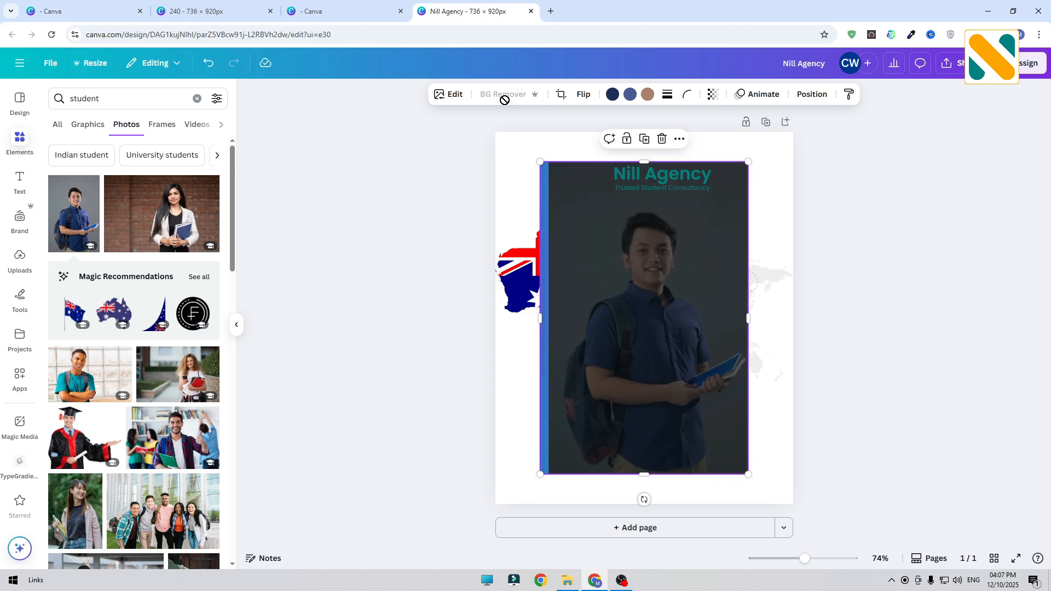
# Increase the student cutout's brightness and move it to the page's left side, in front of the Australia map.
pyautogui.click(450, 97)
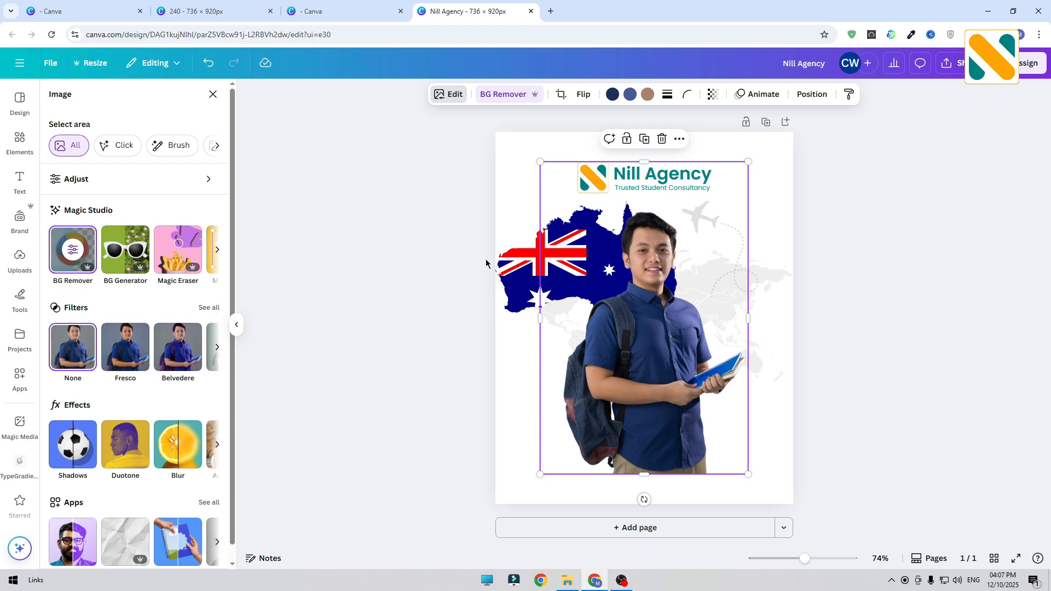
pyautogui.click(149, 186)
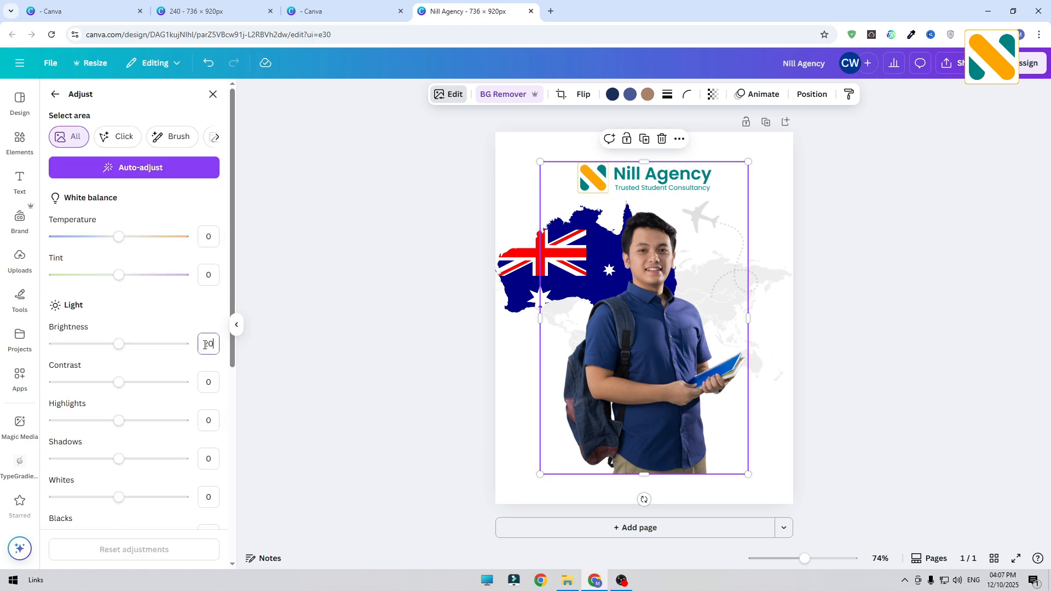
pyautogui.press('Return')
pyautogui.click(342, 326)
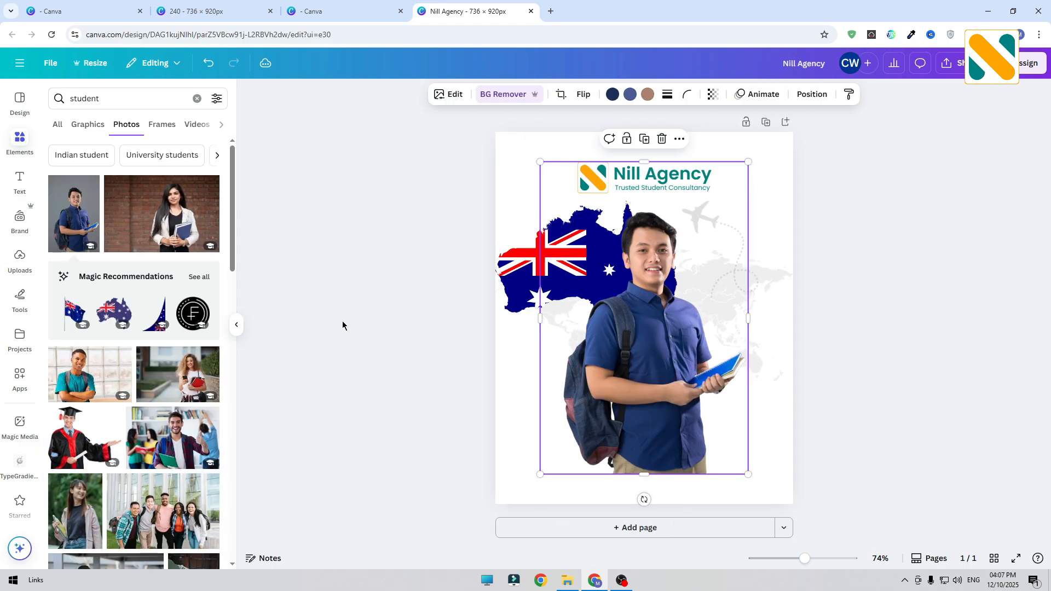
pyautogui.moveTo(636, 328); pyautogui.dragTo(572, 312)
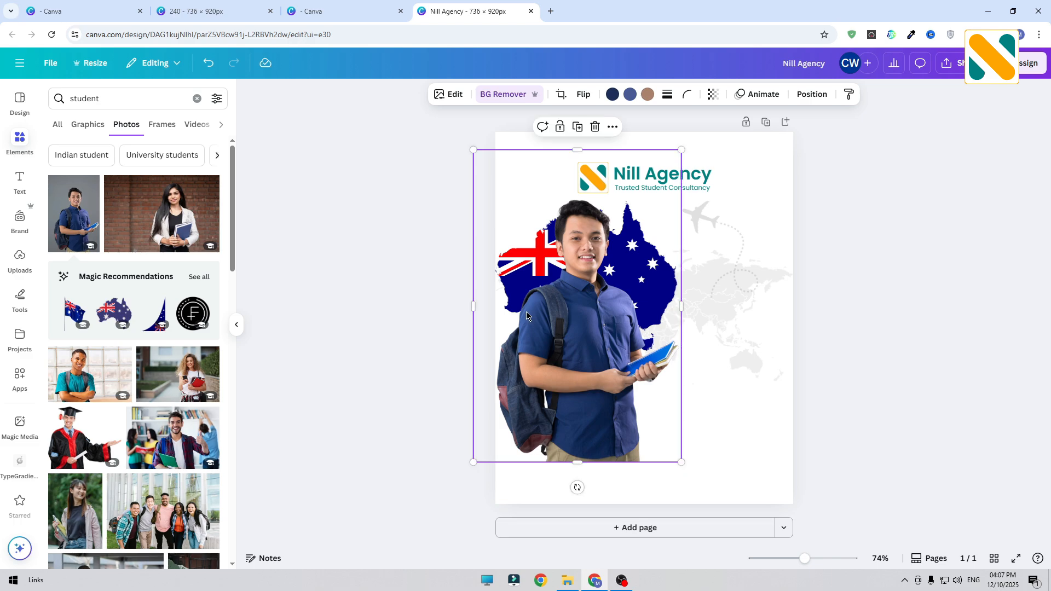
pyautogui.click(357, 278)
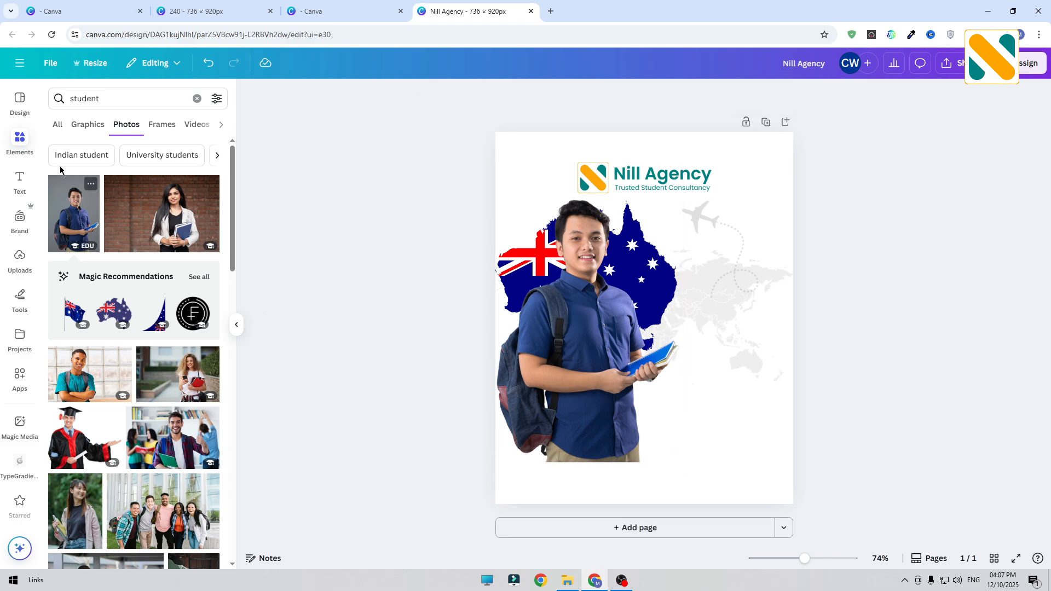
# Insert a square shape on the page and fill it with the Australia map's navy blue.
pyautogui.click(197, 99)
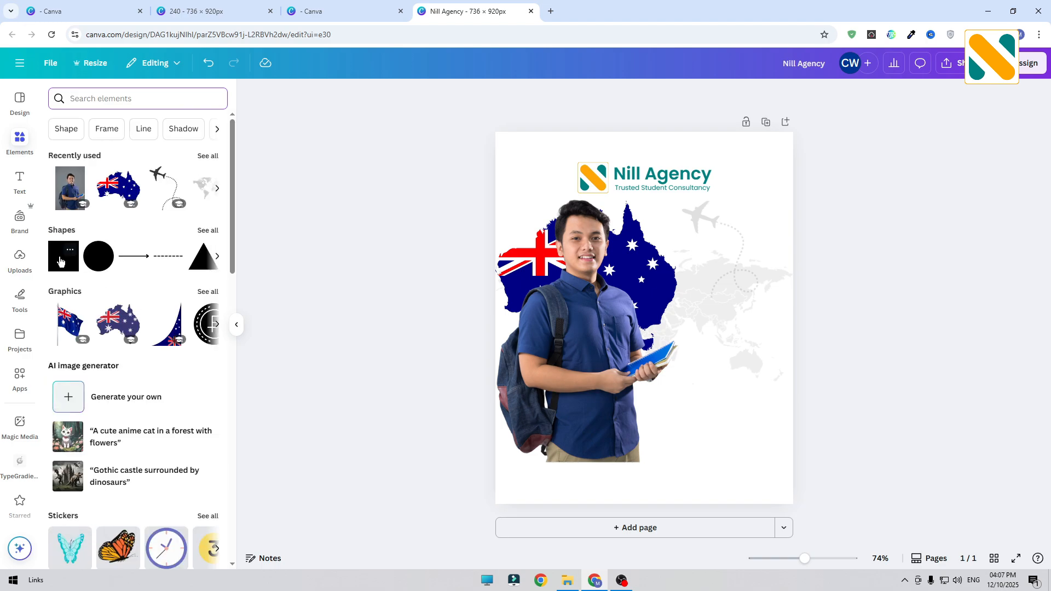
pyautogui.click(63, 256)
pyautogui.click(442, 297)
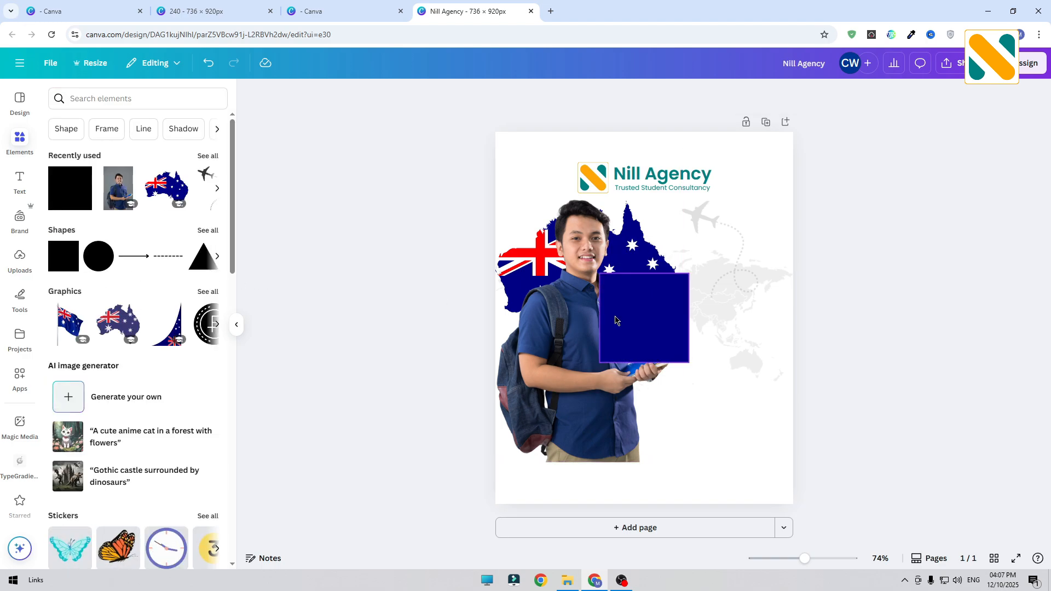
# Stretch the navy square into a slim full-width bar near the page bottom, covering the lower edge of the student cutout.
pyautogui.click(641, 289)
pyautogui.moveTo(645, 286); pyautogui.dragTo(793, 461)
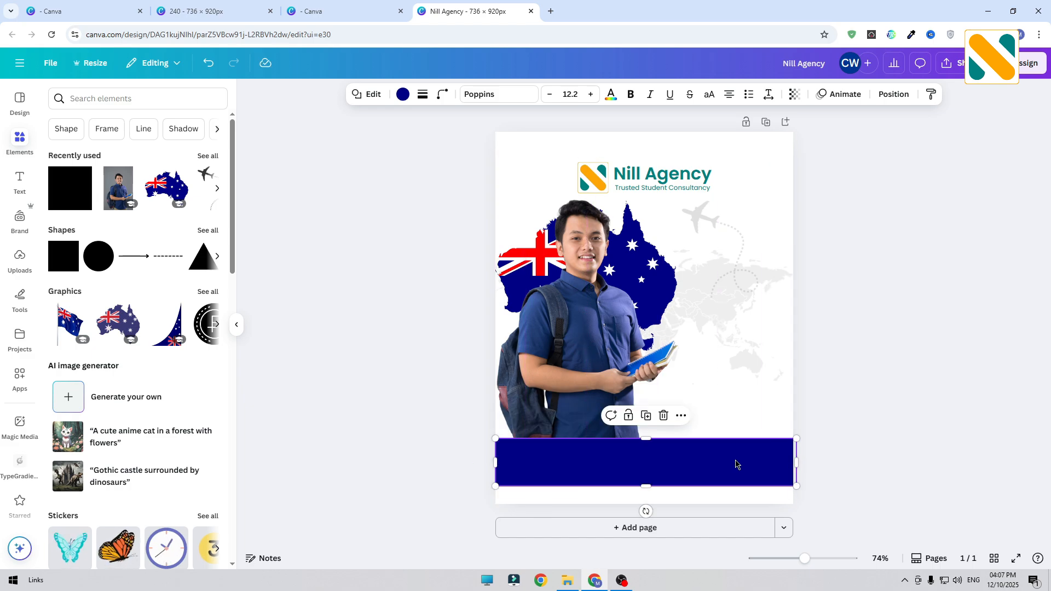
pyautogui.click(732, 461)
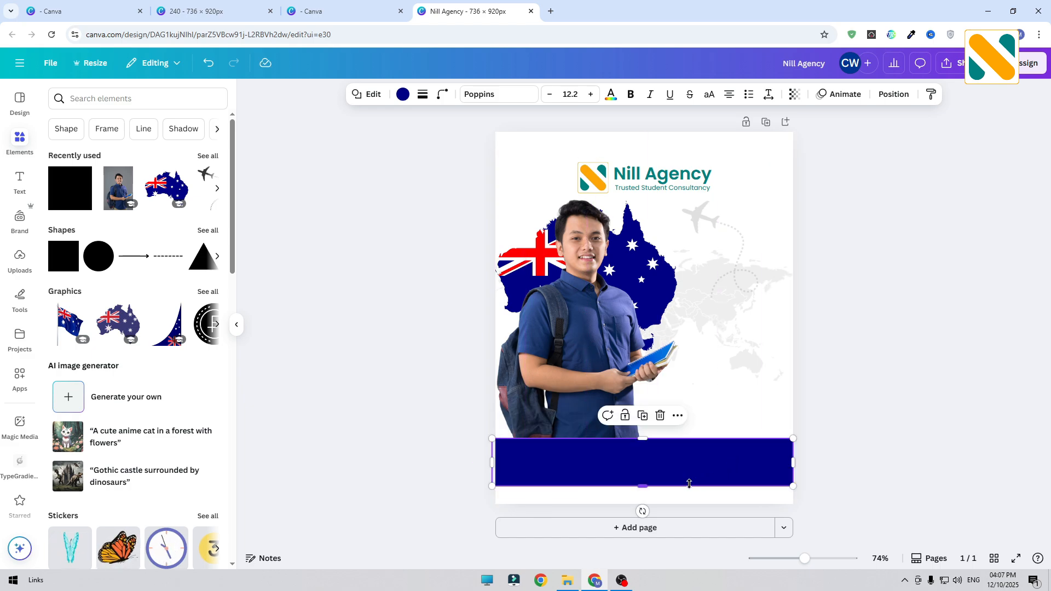
pyautogui.moveTo(689, 484); pyautogui.dragTo(687, 478)
pyautogui.click(883, 416)
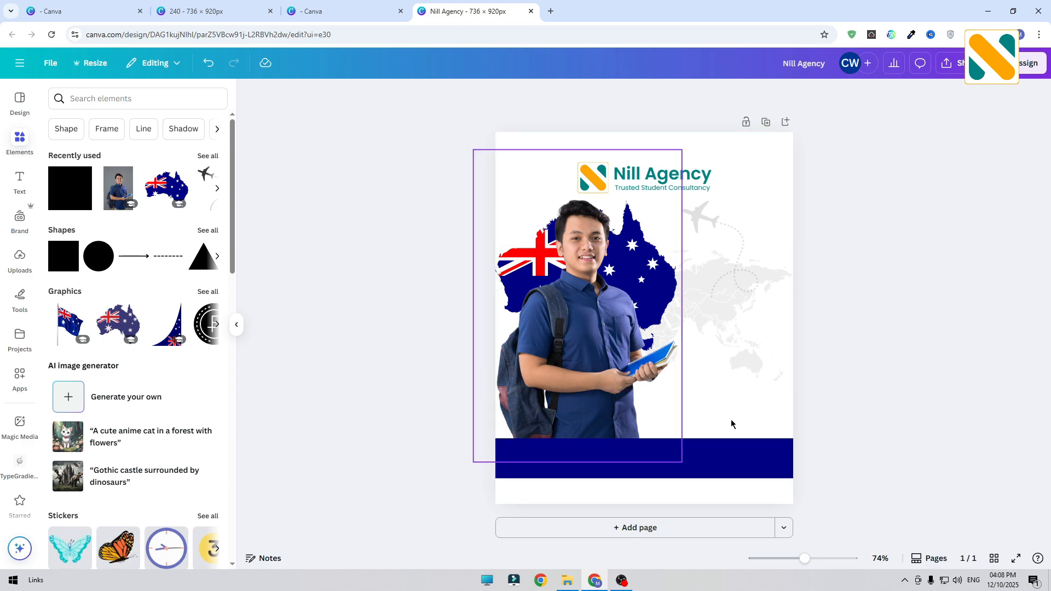
# Duplicate the navy bar near the page bottom, offset the copy slightly lower, and fill it with dark gray.
pyautogui.click(752, 454)
pyautogui.click(892, 406)
pyautogui.click(645, 469)
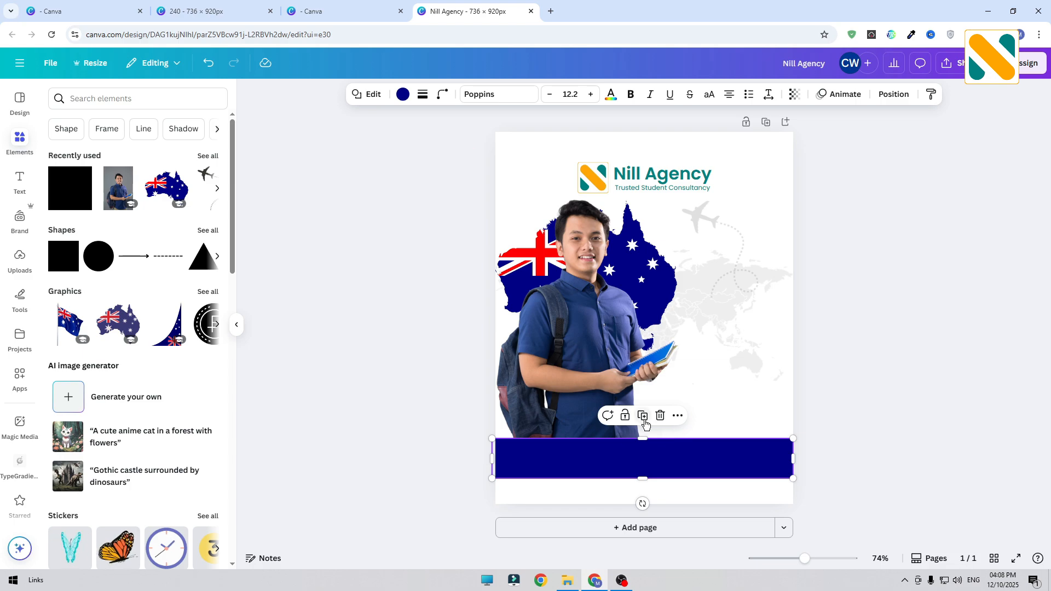
pyautogui.click(644, 420)
pyautogui.moveTo(653, 472)
pyautogui.mouseDown()
pyautogui.moveTo(638, 499)
pyautogui.moveTo(646, 477)
pyautogui.mouseUp()
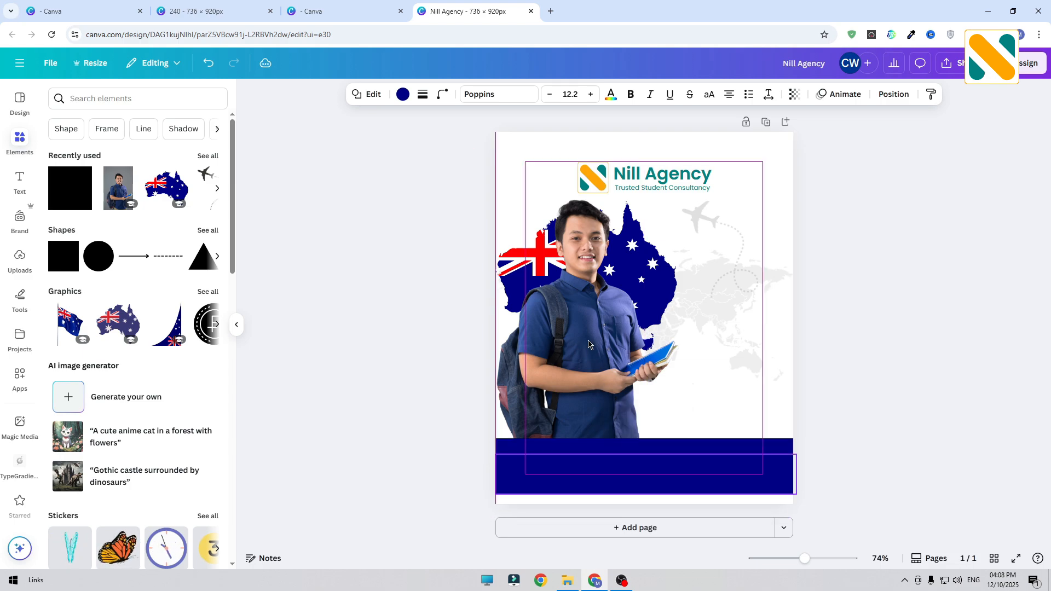
pyautogui.click(403, 95)
pyautogui.click(85, 402)
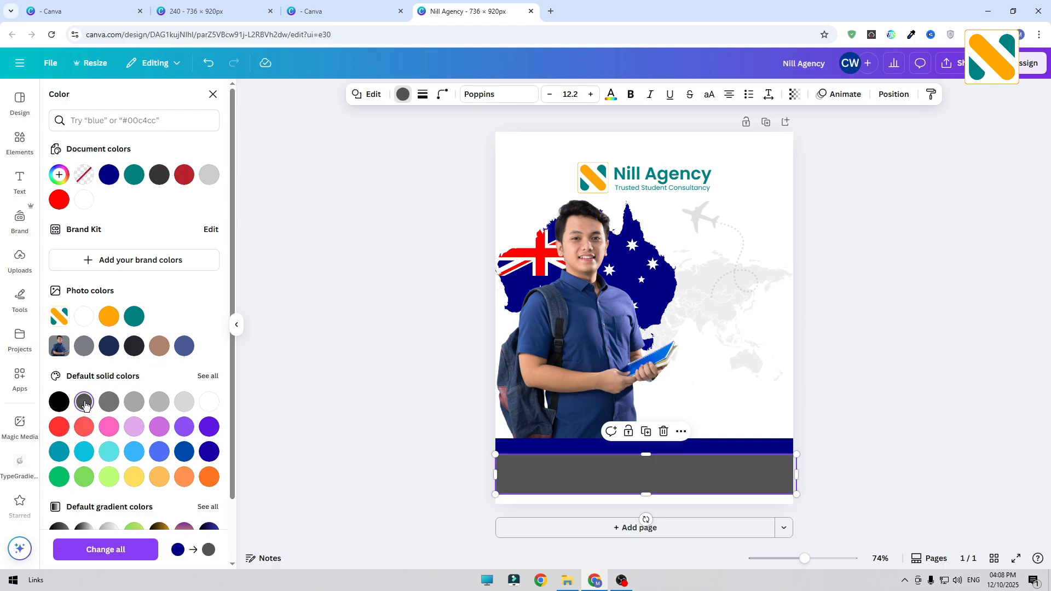
# Shrink the gray bar into a thin strip directly beneath the navy bar and nudge both bars slightly upward.
pyautogui.moveTo(627, 489)
pyautogui.mouseDown()
pyautogui.moveTo(641, 461)
pyautogui.moveTo(635, 500)
pyautogui.mouseUp()
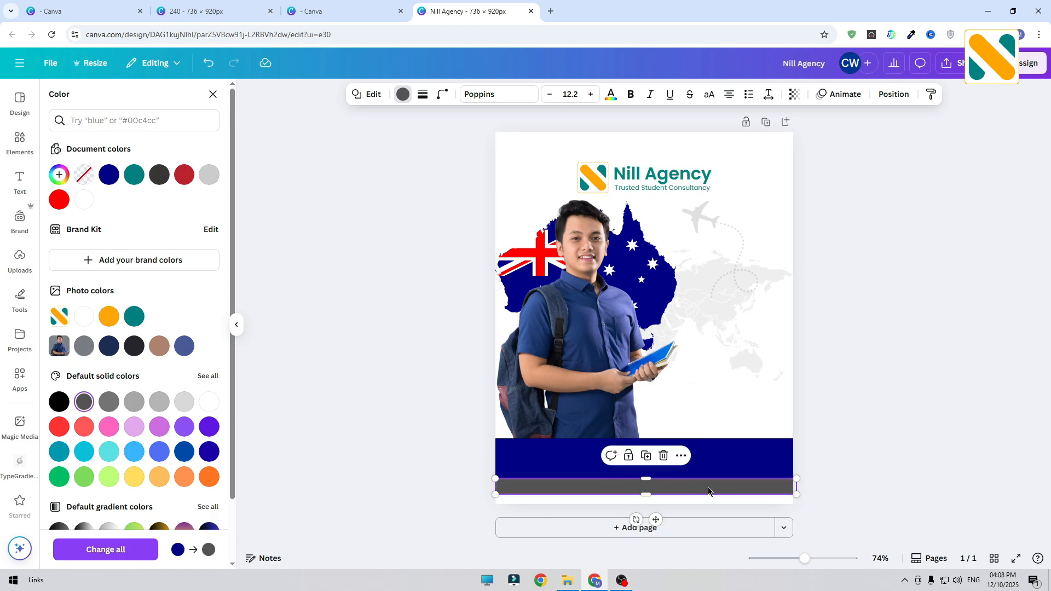
pyautogui.moveTo(708, 487); pyautogui.dragTo(704, 486)
pyautogui.click(818, 486)
pyautogui.click(718, 458)
pyautogui.click(819, 458)
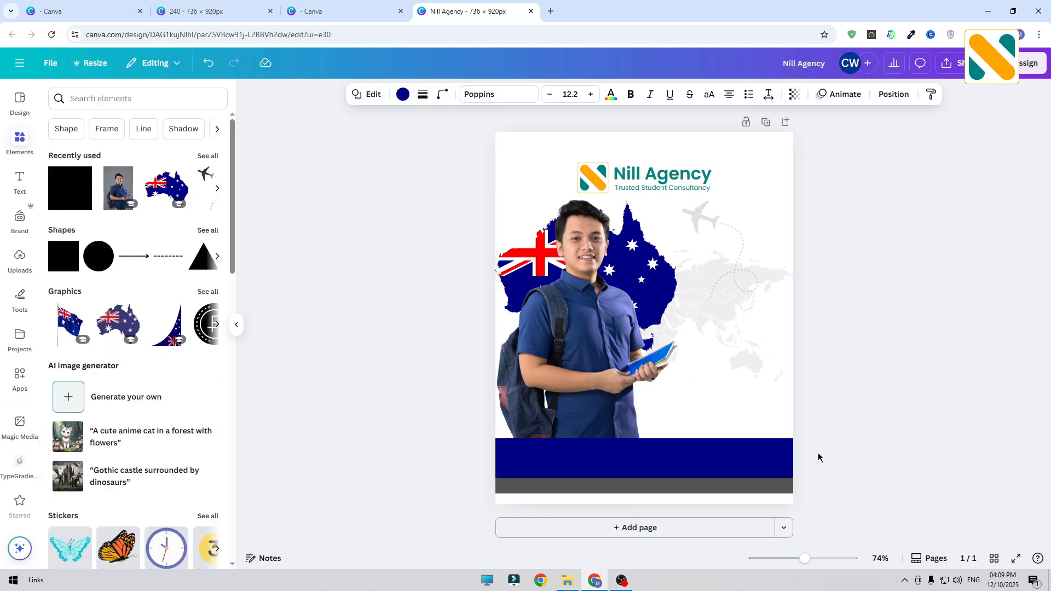
pyautogui.click(717, 487)
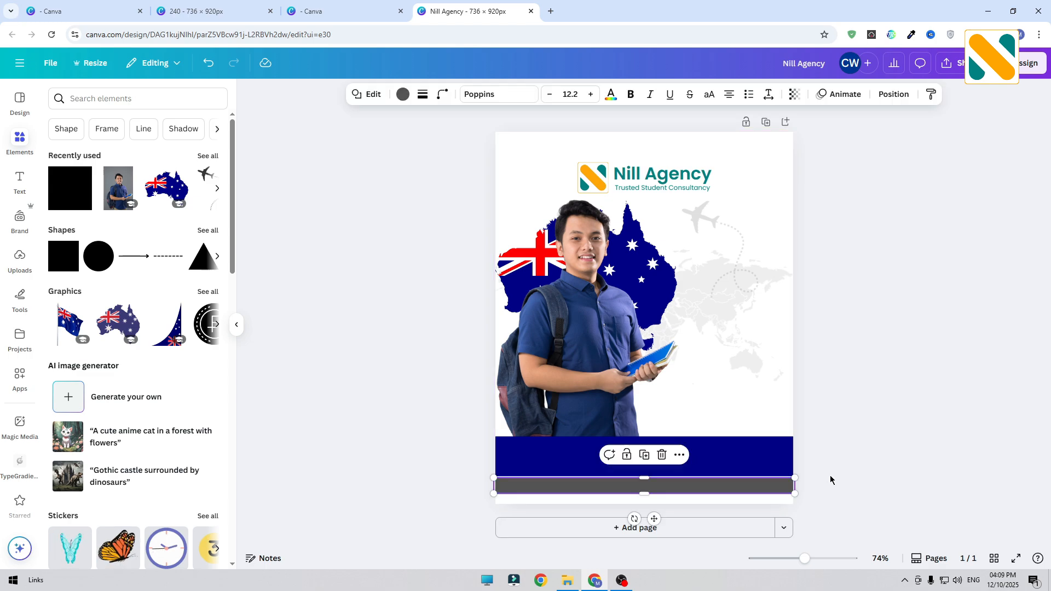
pyautogui.press('Up')
pyautogui.press('Up')
pyautogui.press('Up')
pyautogui.press('Up')
pyautogui.press('Up')
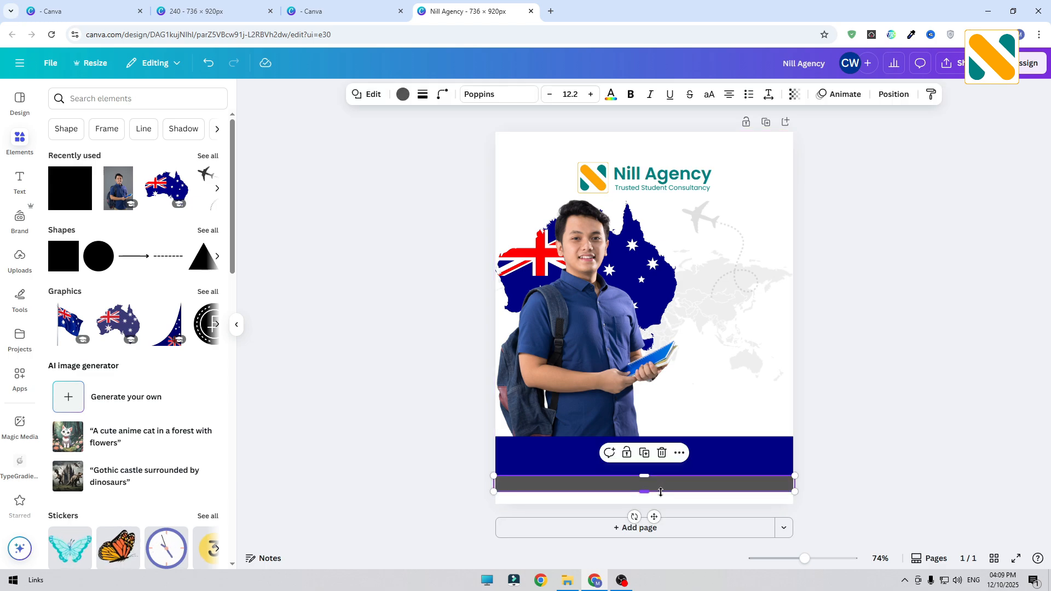
pyautogui.click(899, 458)
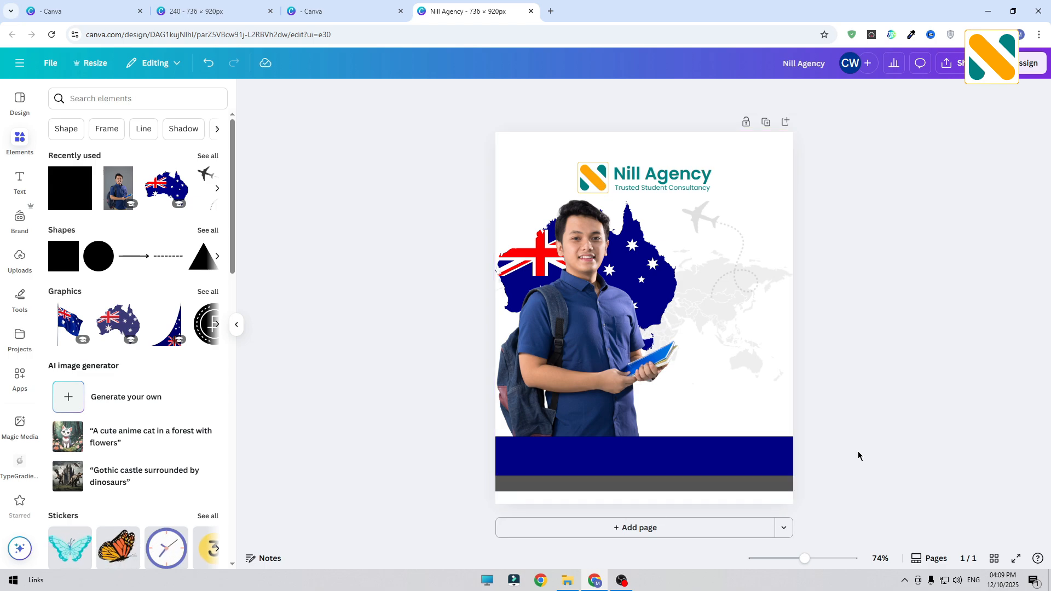
# Add a subheading reading "Congratulations" and place it to the right of the student, over the world map.
pyautogui.click(11, 177)
pyautogui.click(115, 300)
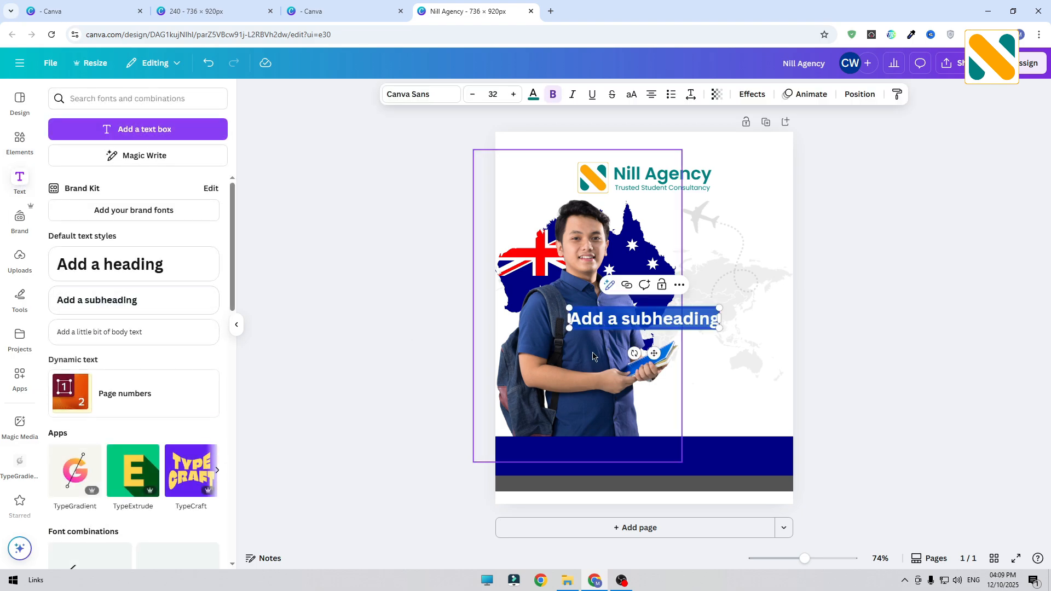
pyautogui.write('Dong')
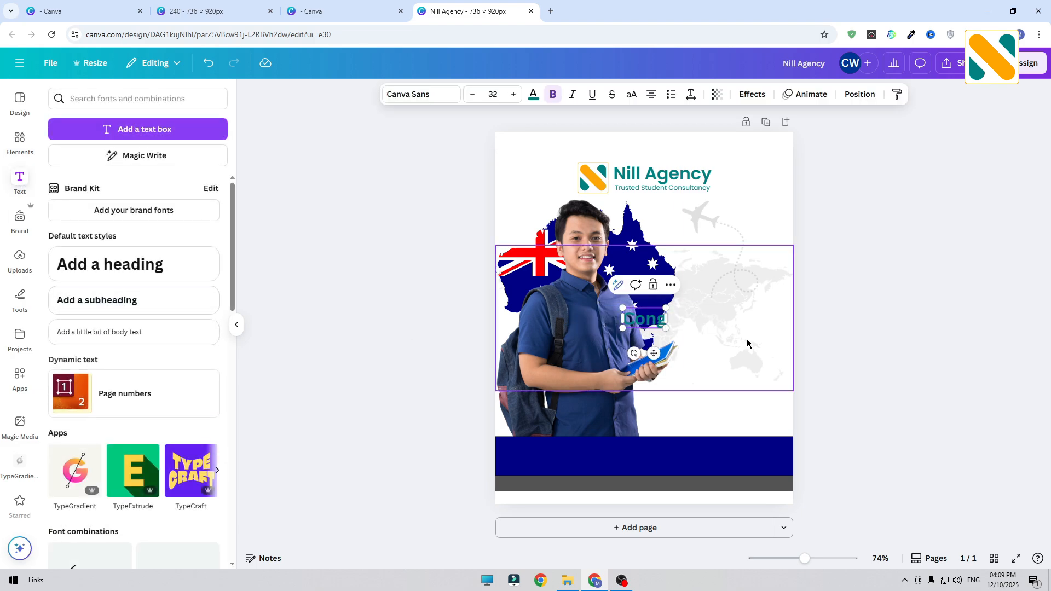
pyautogui.write('ratulation')
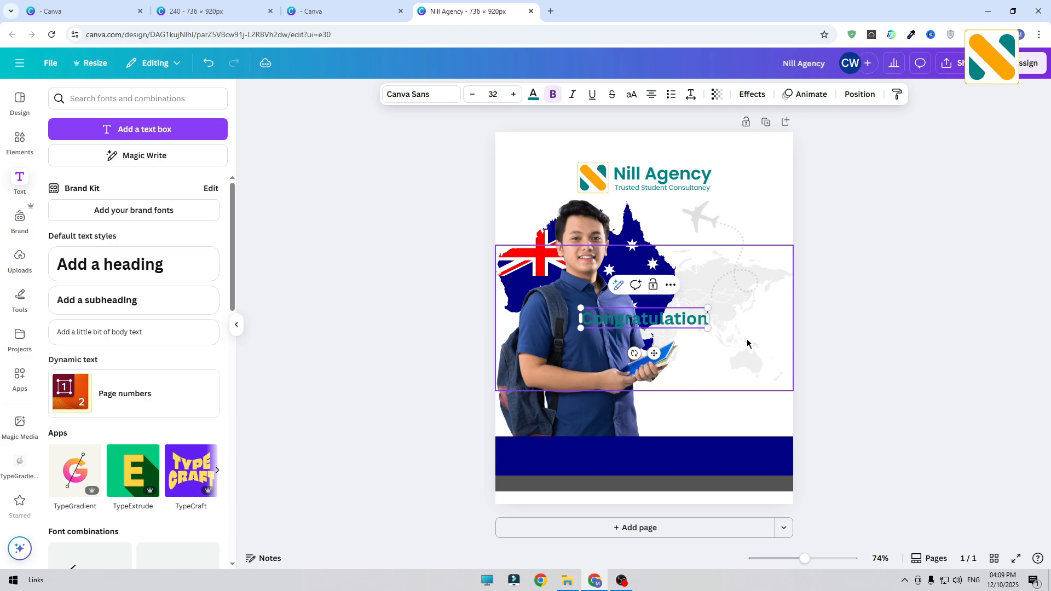
pyautogui.write('s')
pyautogui.click(903, 305)
pyautogui.moveTo(659, 317); pyautogui.dragTo(719, 311)
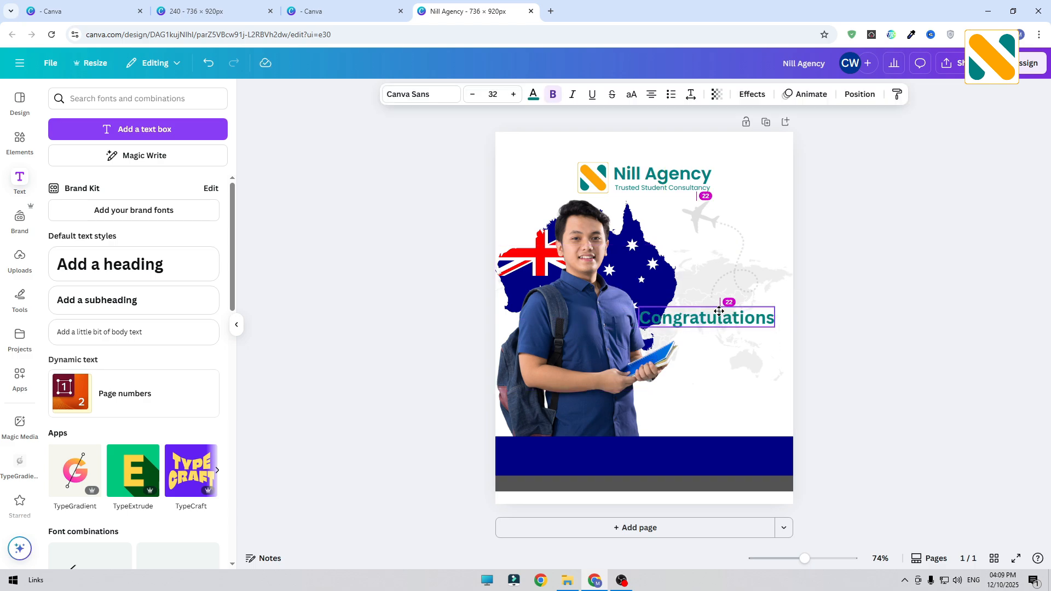
# Set the "Congratulations" text to dark blue #00008b in the Great Vibes font.
pyautogui.click(534, 94)
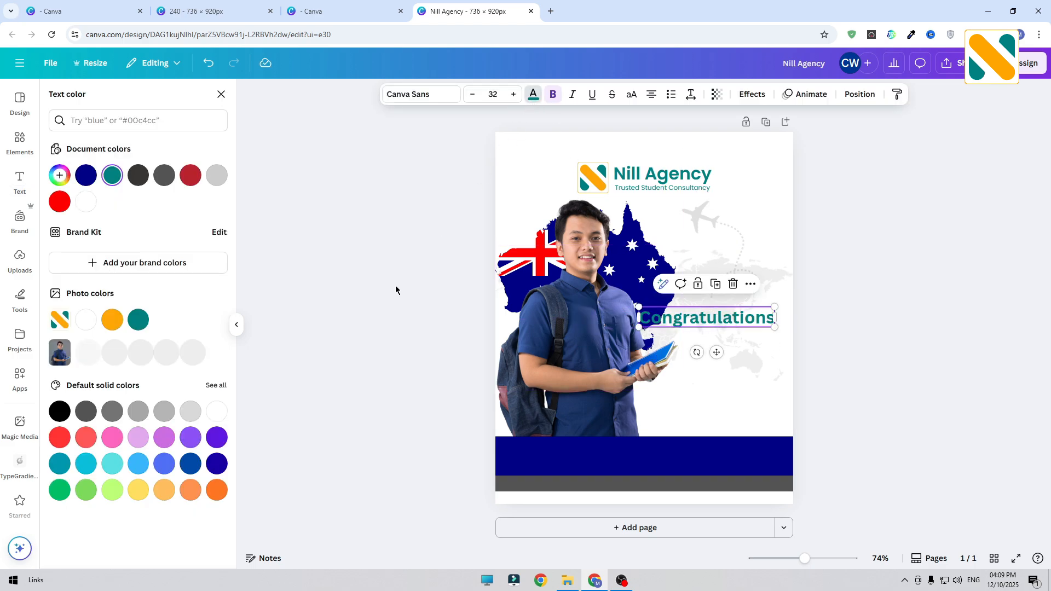
pyautogui.click(90, 180)
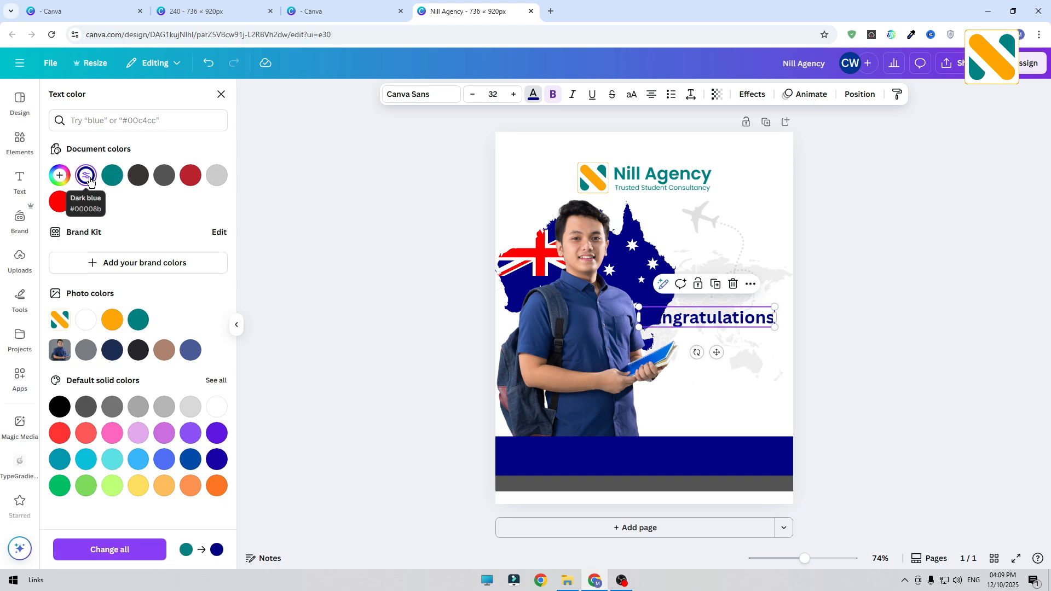
pyautogui.click(410, 99)
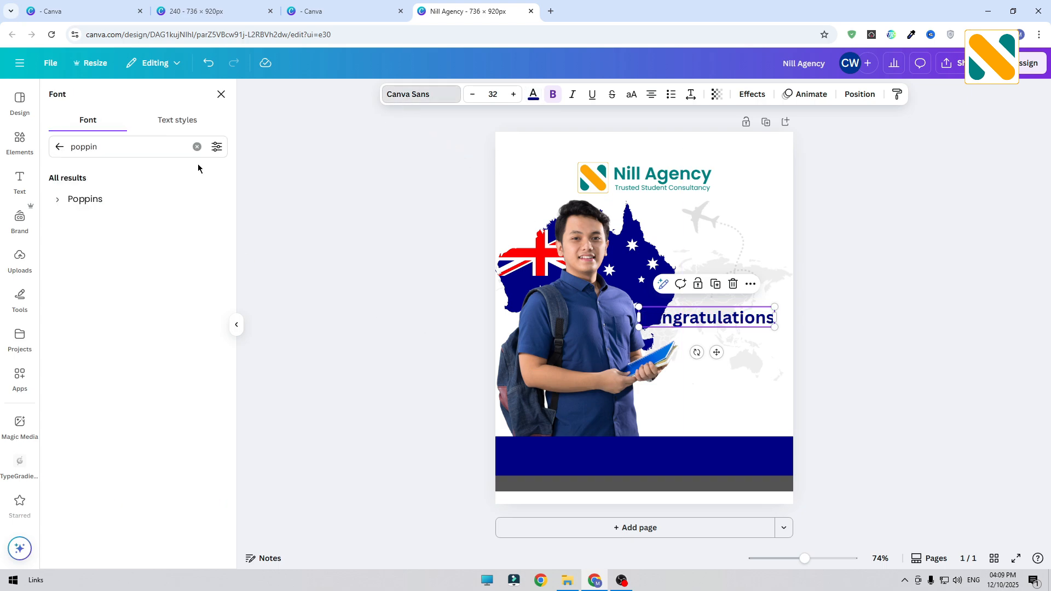
pyautogui.doubleClick(117, 147)
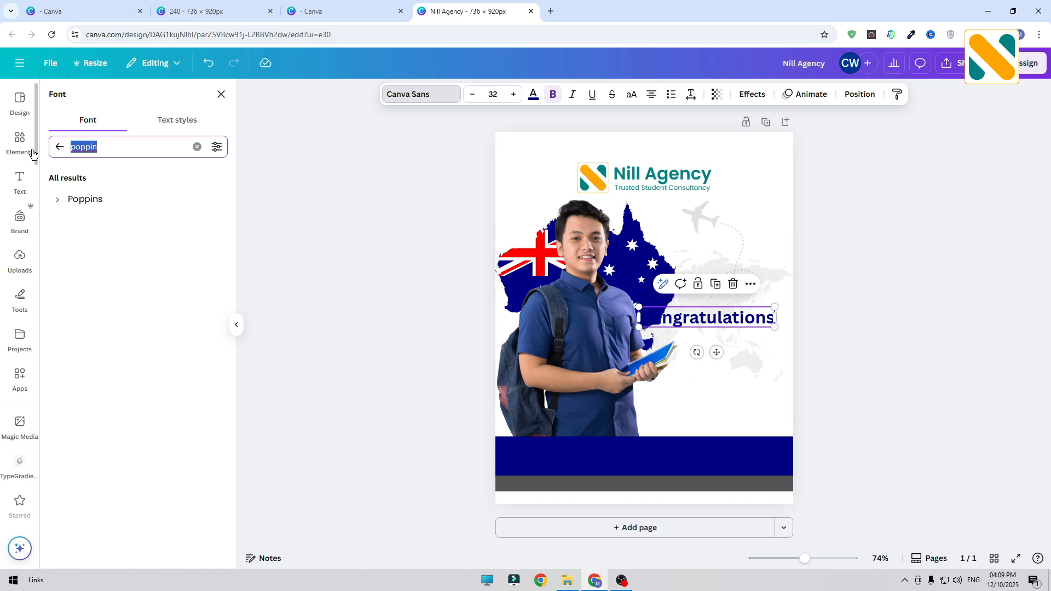
pyautogui.write('great vibes')
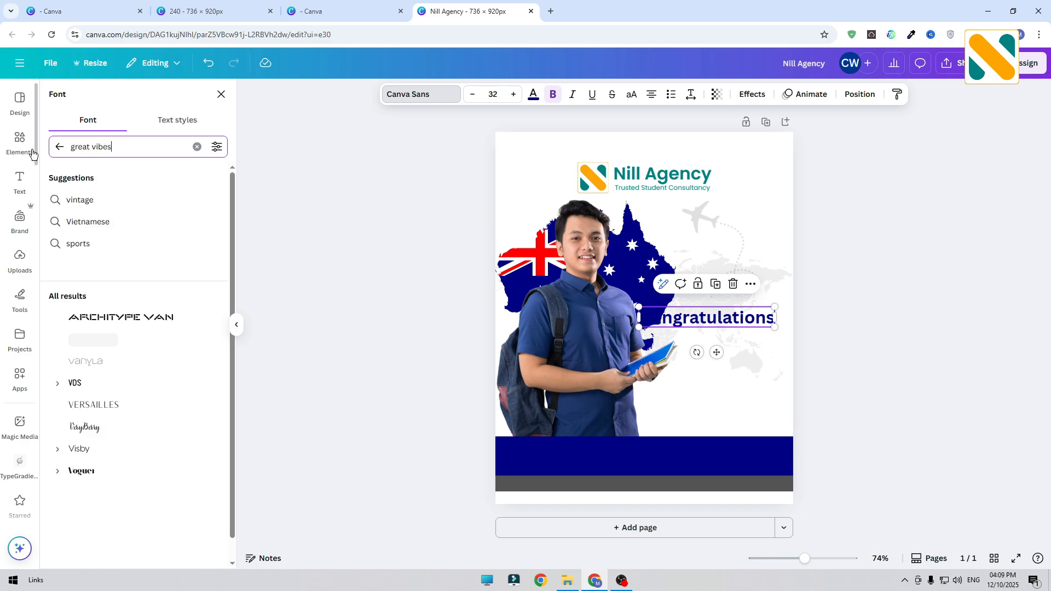
pyautogui.click(100, 212)
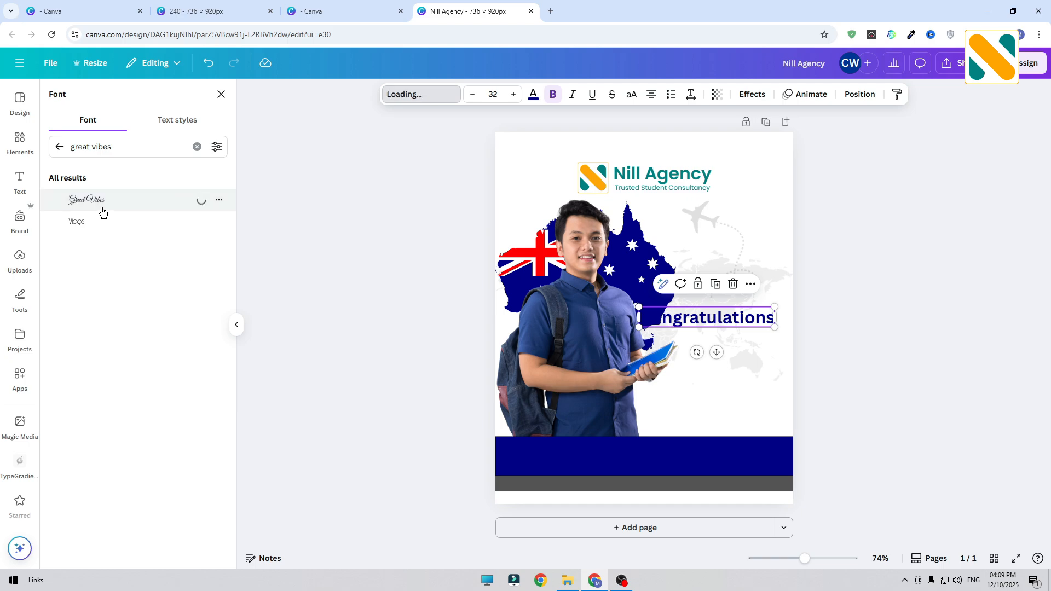
# Enlarge the "Congratulations" text to about size 47.5 and move it slightly up, close to the page's right edge.
pyautogui.moveTo(746, 328); pyautogui.dragTo(788, 337)
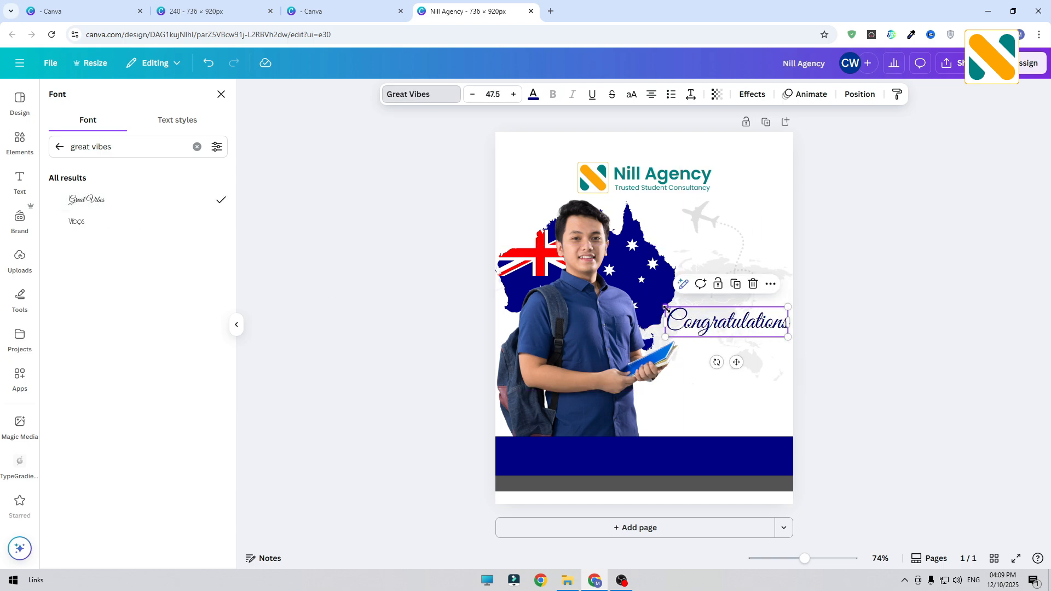
pyautogui.click(852, 310)
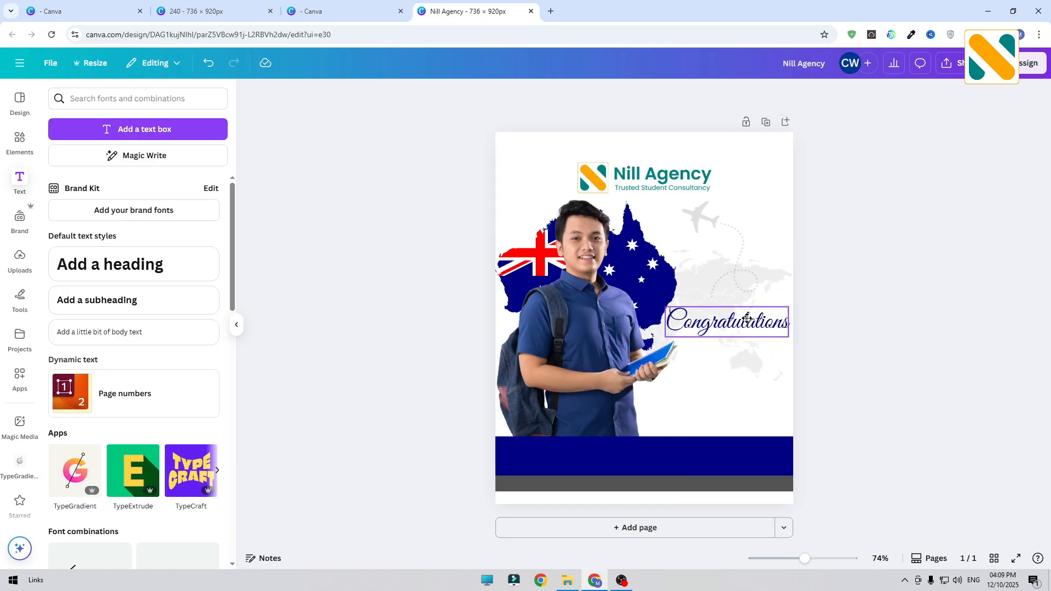
pyautogui.moveTo(746, 324); pyautogui.dragTo(747, 317)
pyautogui.click(859, 295)
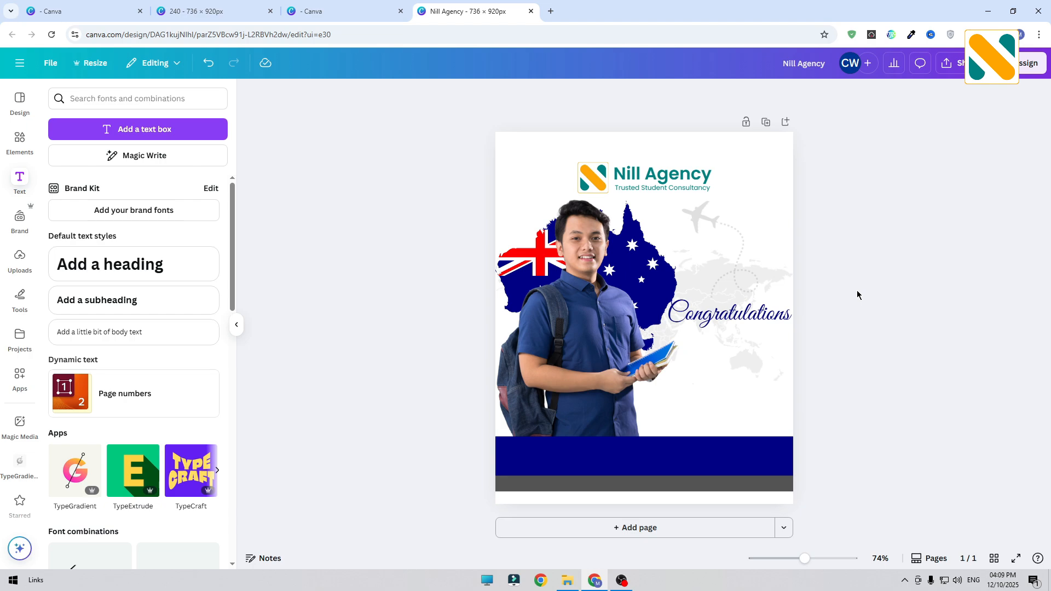
# Add a subheading with the student's title and name followed by "for", and place it just below "Congratulations".
pyautogui.click(94, 301)
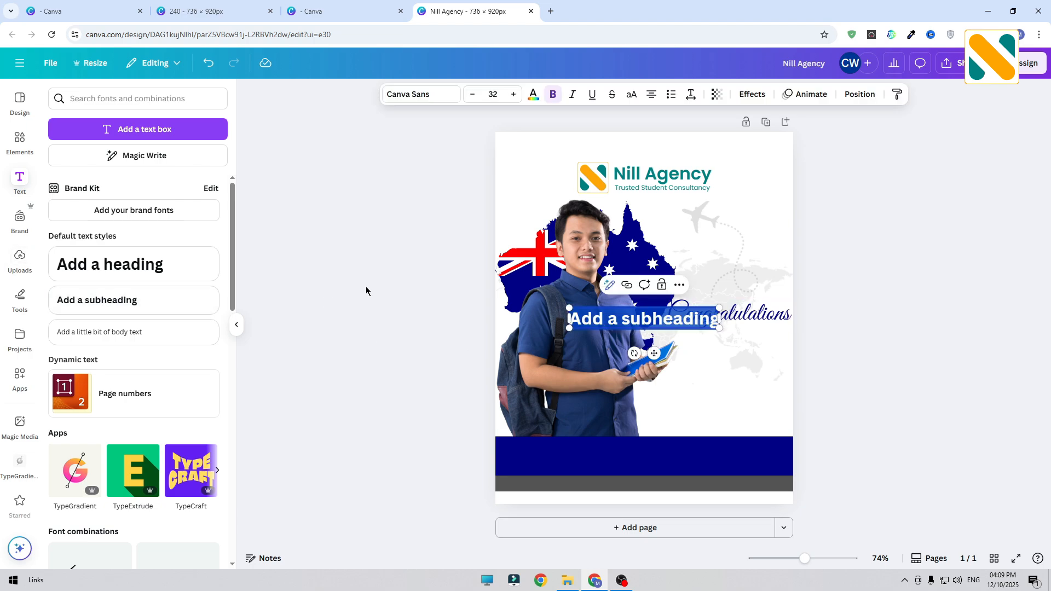
pyautogui.write('Mr')
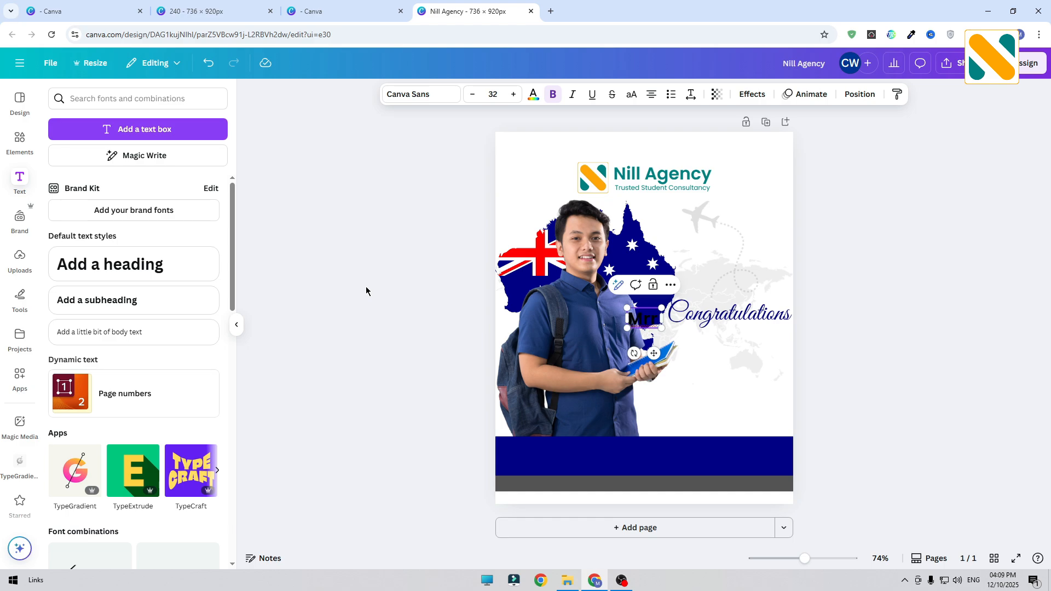
pyautogui.write(' Nill')
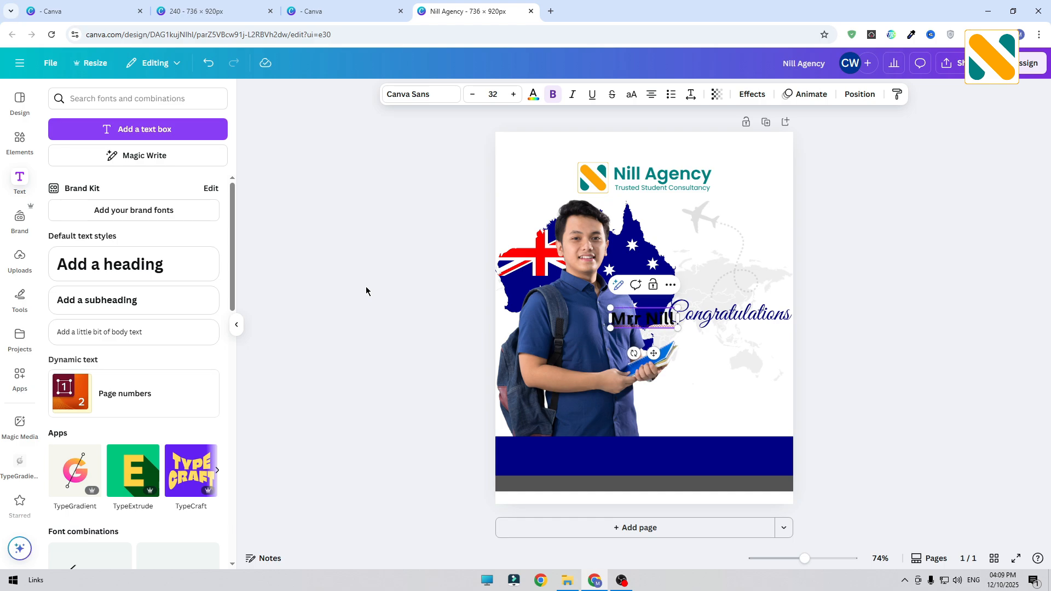
pyautogui.write(' for')
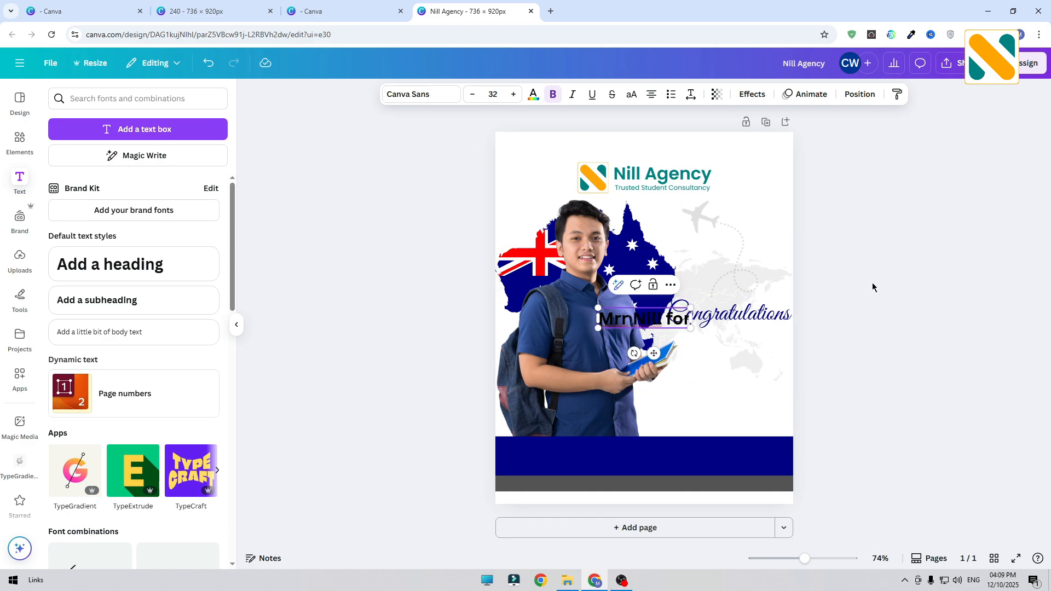
pyautogui.click(873, 287)
pyautogui.moveTo(667, 317); pyautogui.dragTo(762, 338)
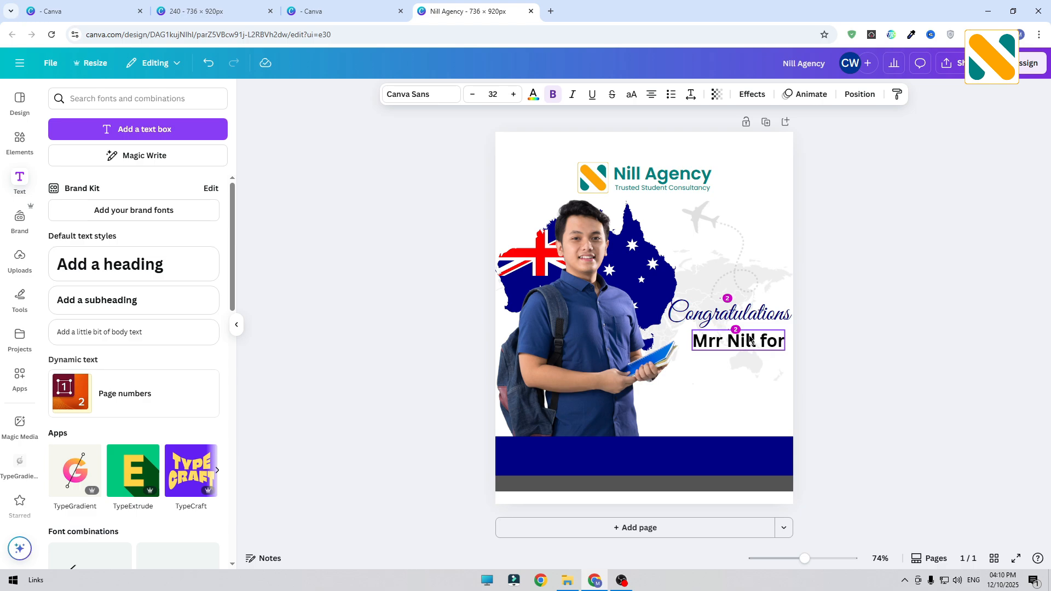
# Change the font of the student's name line to Poppins Medium.
pyautogui.click(405, 94)
pyautogui.click(127, 145)
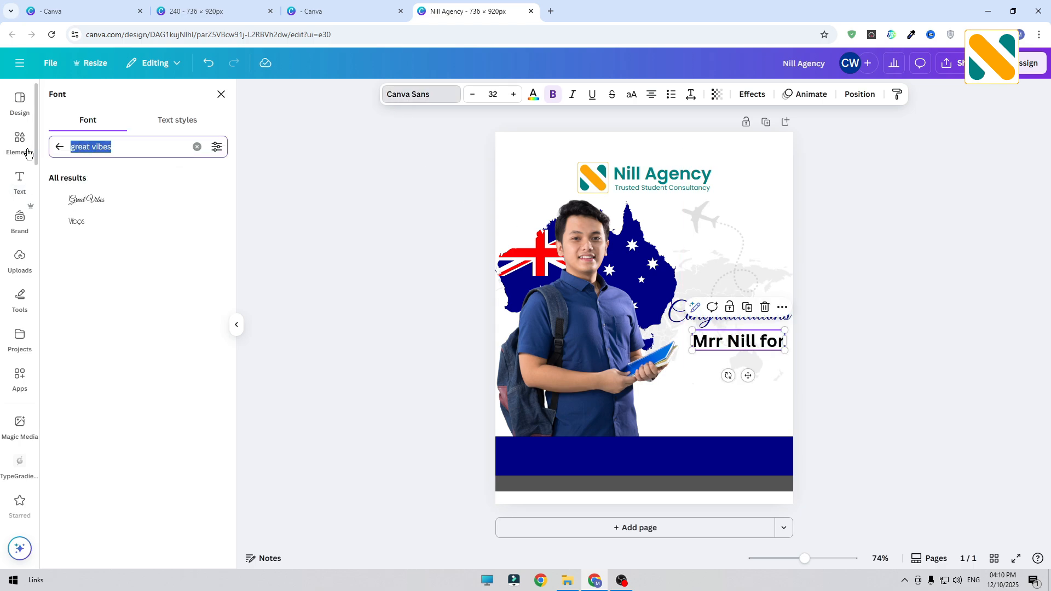
pyautogui.write('poppins')
pyautogui.click(82, 201)
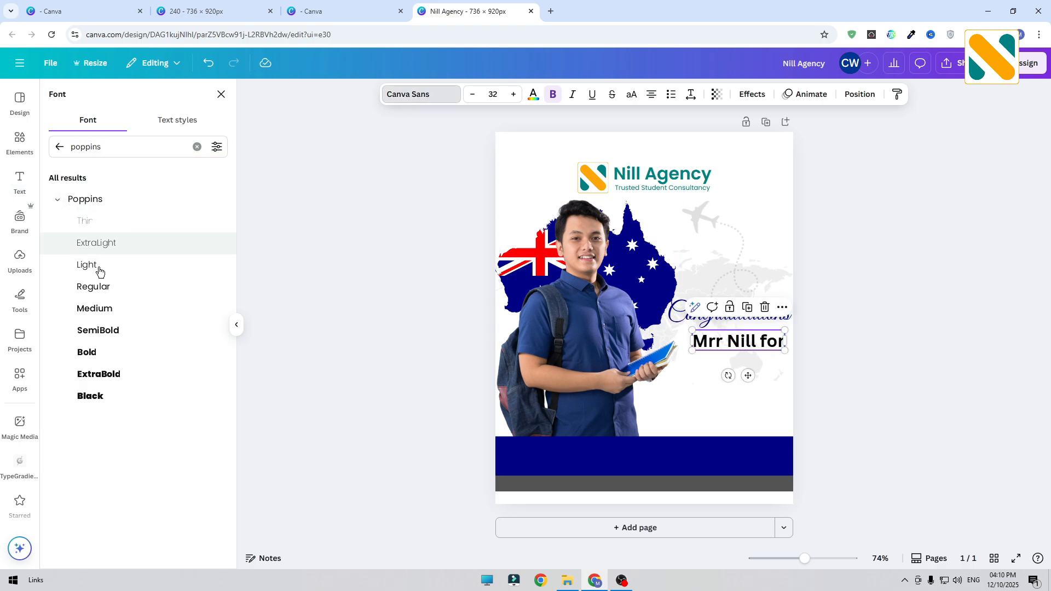
pyautogui.click(107, 310)
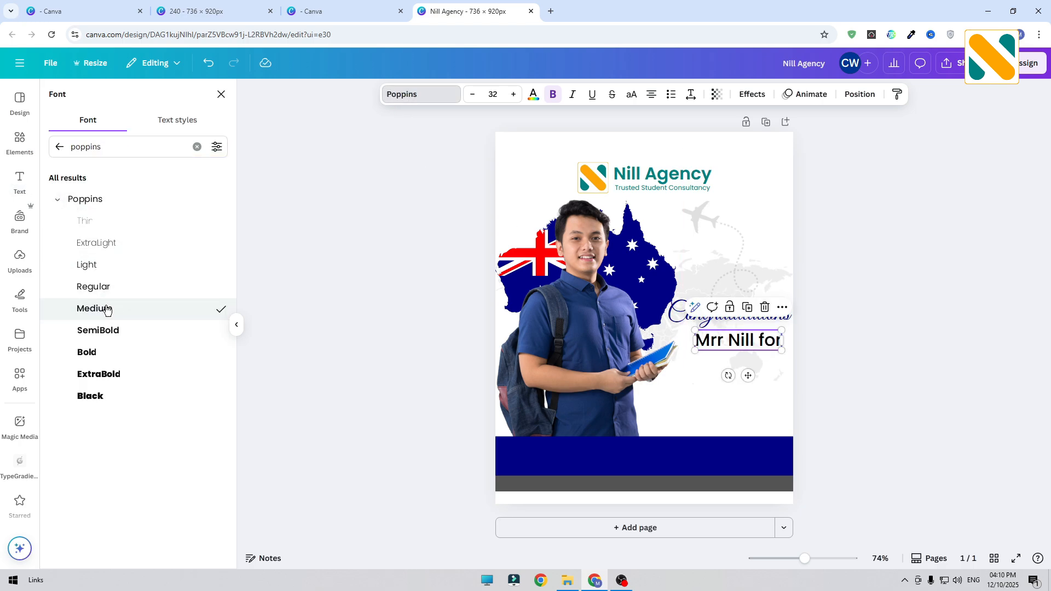
# Make the student's name line dark gray and italic, and adjust its position slightly under "Congratulations".
pyautogui.click(533, 94)
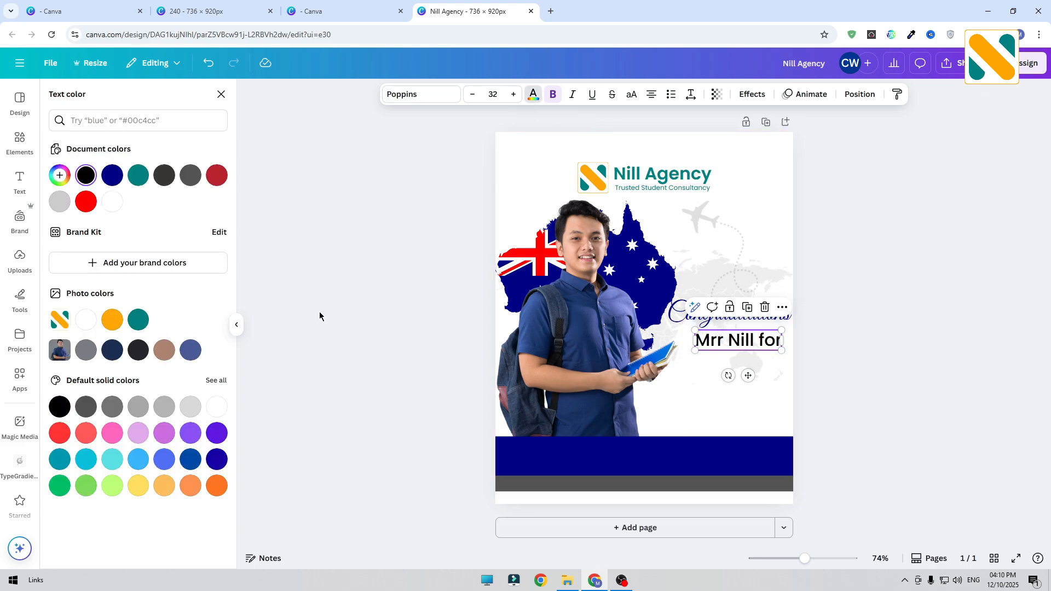
pyautogui.click(86, 407)
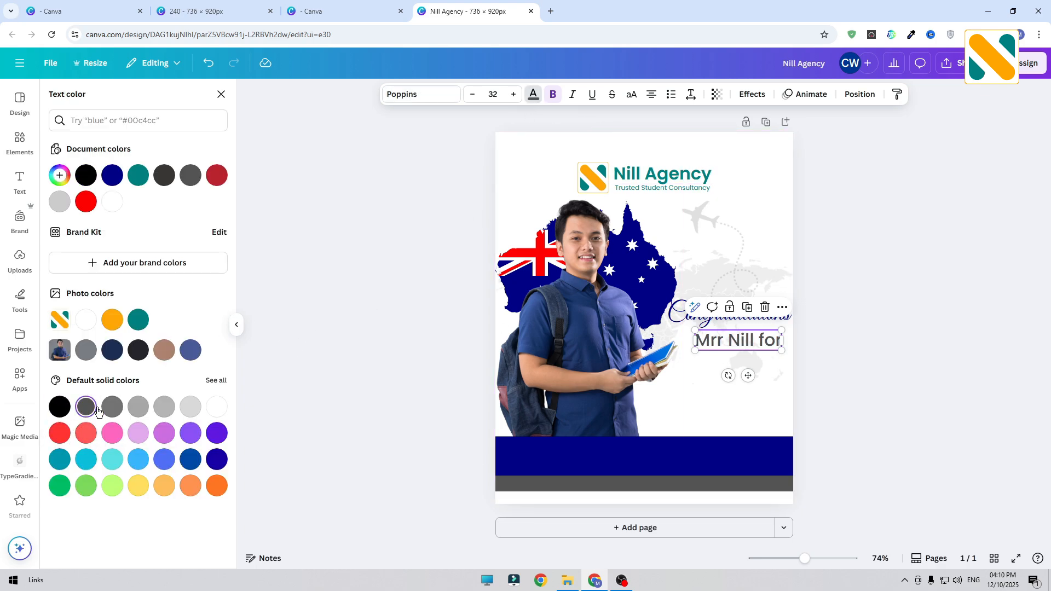
pyautogui.click(573, 94)
pyautogui.moveTo(762, 341); pyautogui.dragTo(765, 340)
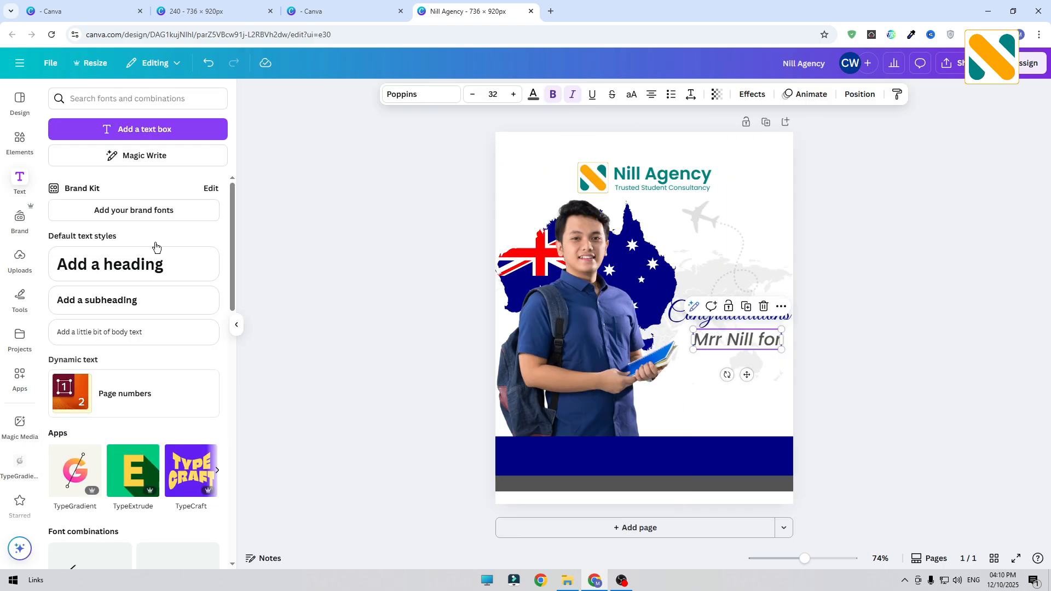
# Add a navy square and shape it into a slim bar as wide as the student's name line, directly below it.
pyautogui.click(14, 148)
pyautogui.hotkey('ctrl', 'v')
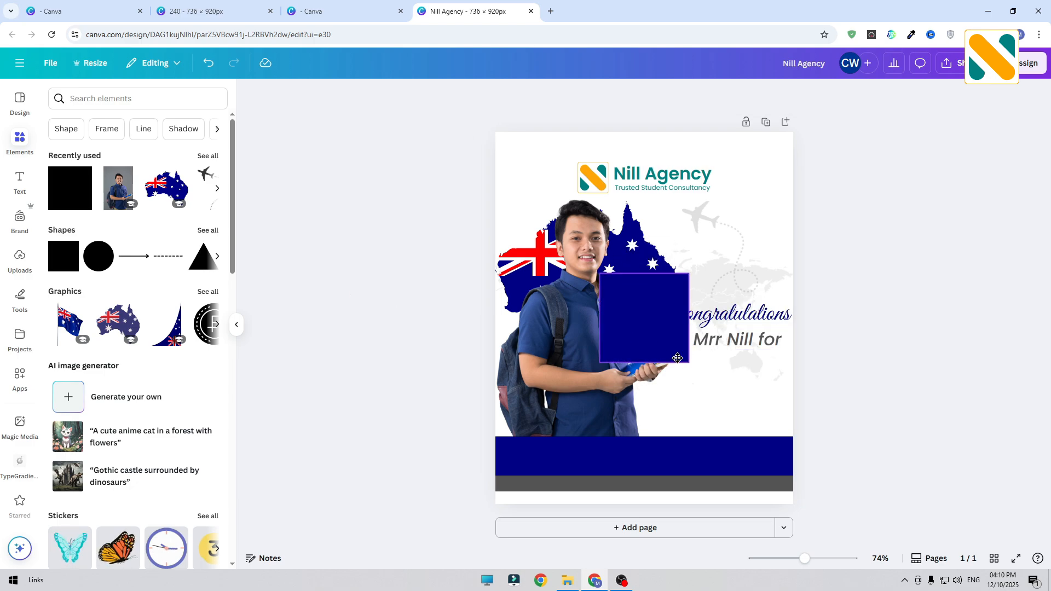
pyautogui.moveTo(678, 359)
pyautogui.mouseDown()
pyautogui.moveTo(771, 436)
pyautogui.moveTo(695, 362)
pyautogui.mouseUp()
pyautogui.click(814, 357)
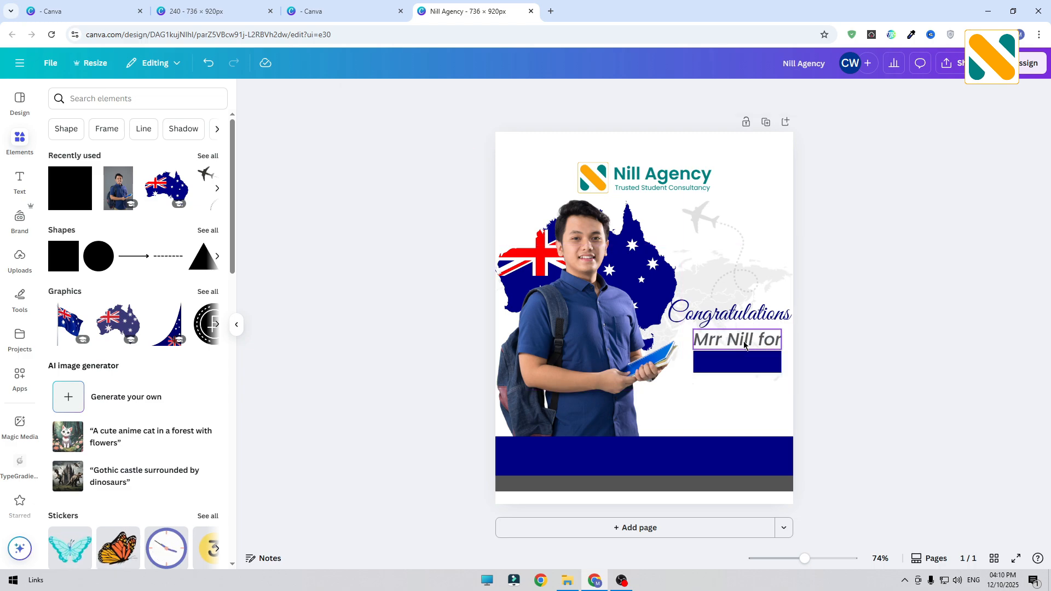
# Add a heading reading "Australia", set its font to Poppins and color it white.
pyautogui.click(24, 183)
pyautogui.click(125, 267)
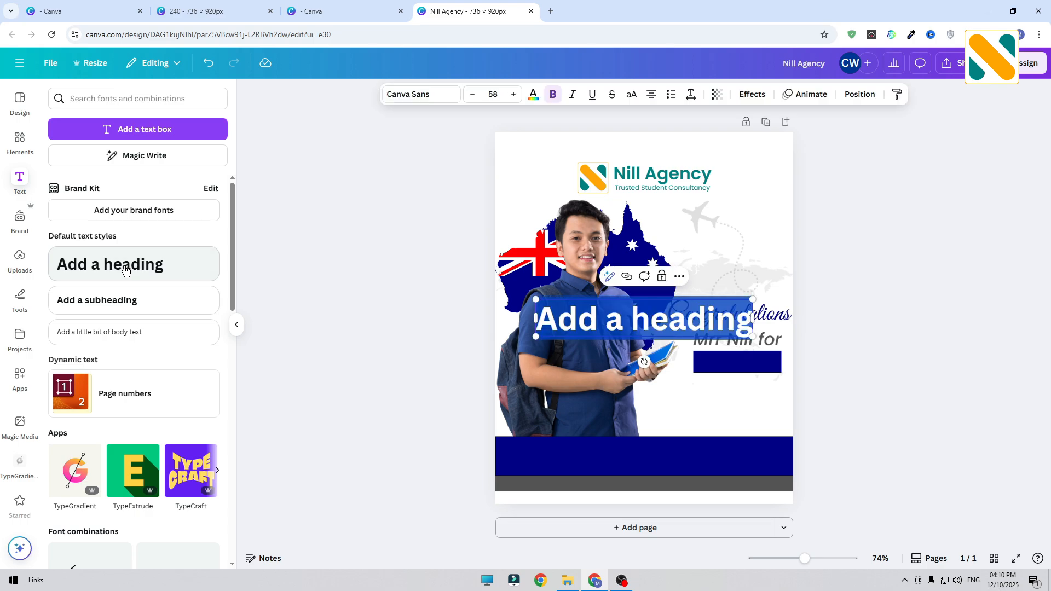
pyautogui.write('Australia')
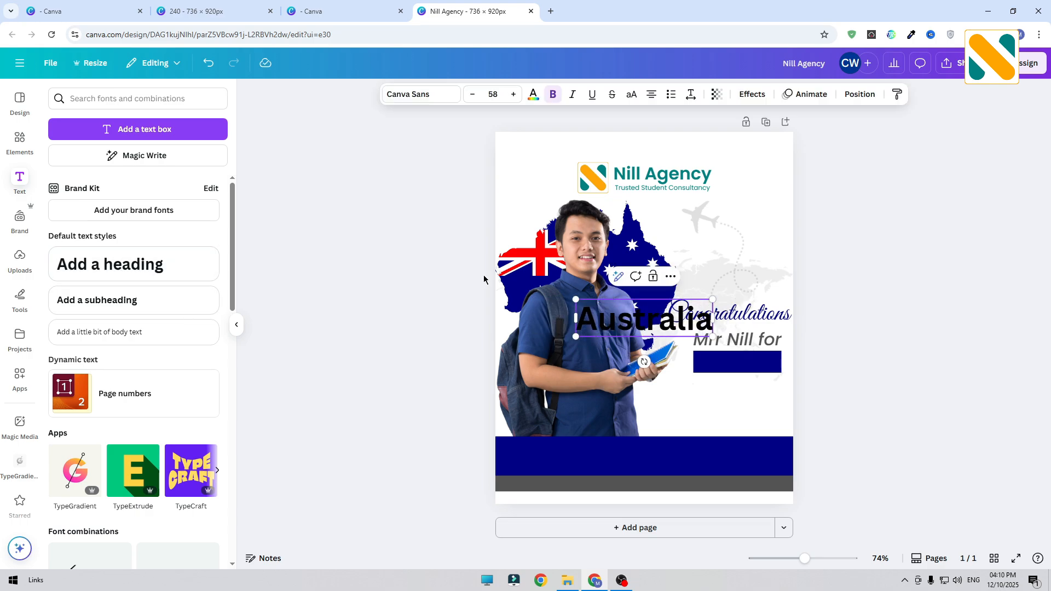
pyautogui.click(438, 99)
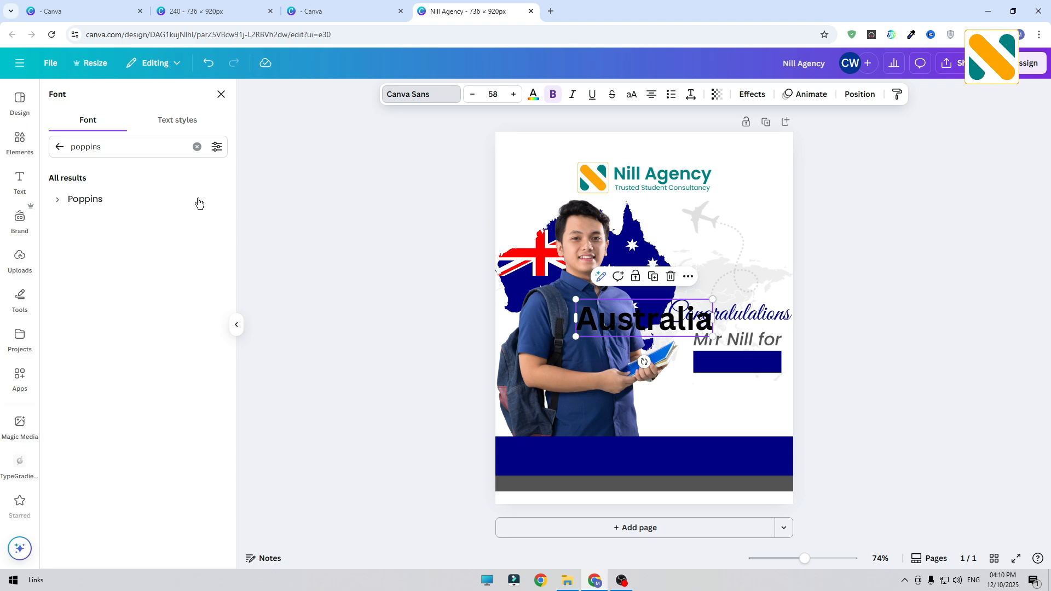
pyautogui.click(125, 202)
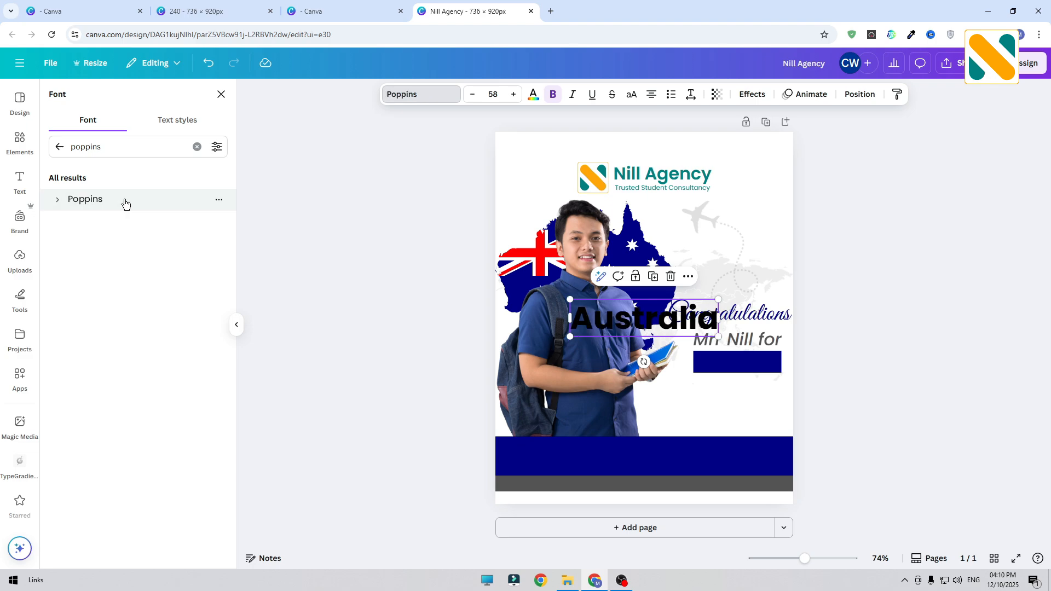
pyautogui.click(533, 94)
pyautogui.click(217, 407)
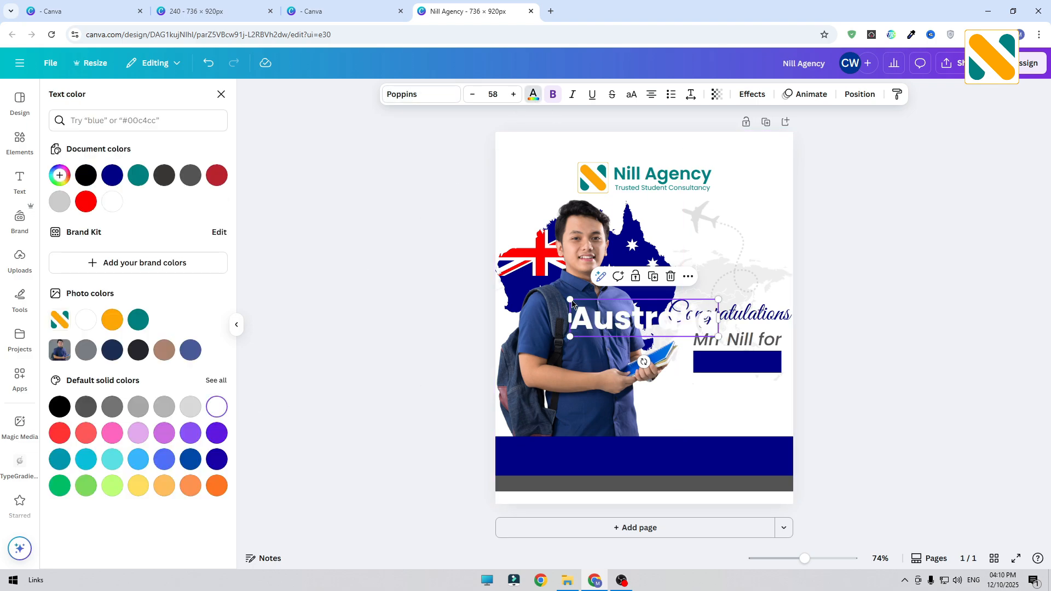
# Shrink the white "Australia" heading and place it on the slim navy bar below the student's name line.
pyautogui.moveTo(571, 301); pyautogui.dragTo(630, 317)
pyautogui.moveTo(681, 361); pyautogui.dragTo(751, 395)
pyautogui.moveTo(789, 348); pyautogui.dragTo(768, 355)
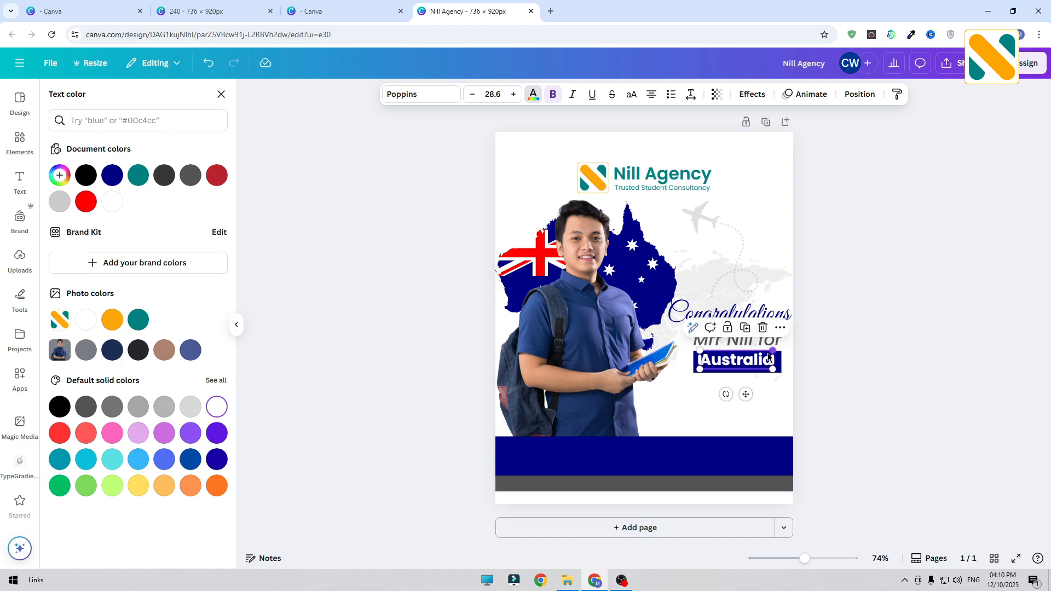
# Change the "Australia" heading to Poppins SemiBold and resize it to about 32.6 so it fills the slim navy bar.
pyautogui.click(408, 93)
pyautogui.click(58, 199)
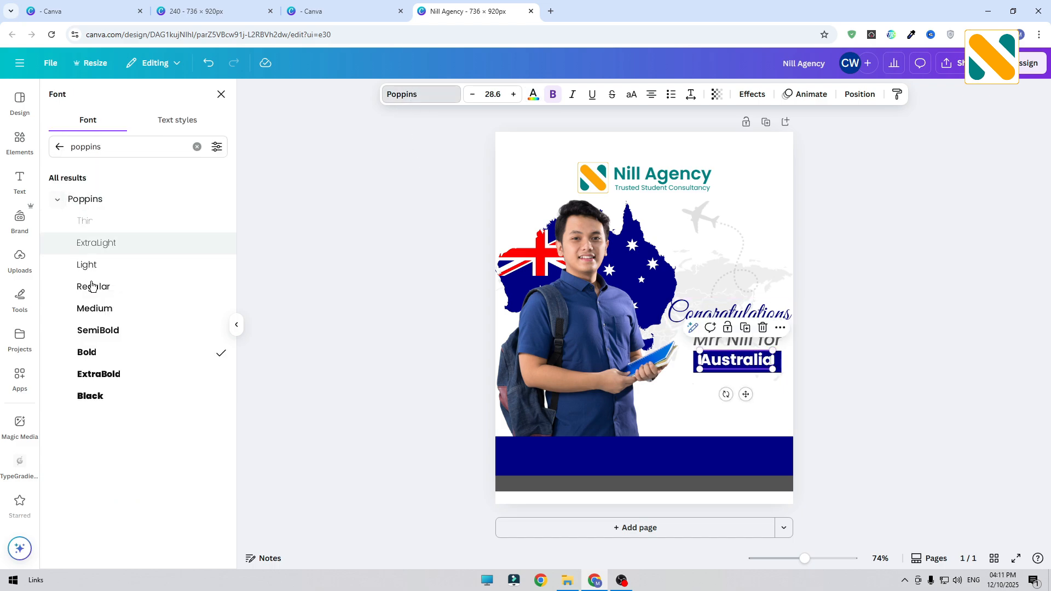
pyautogui.click(110, 338)
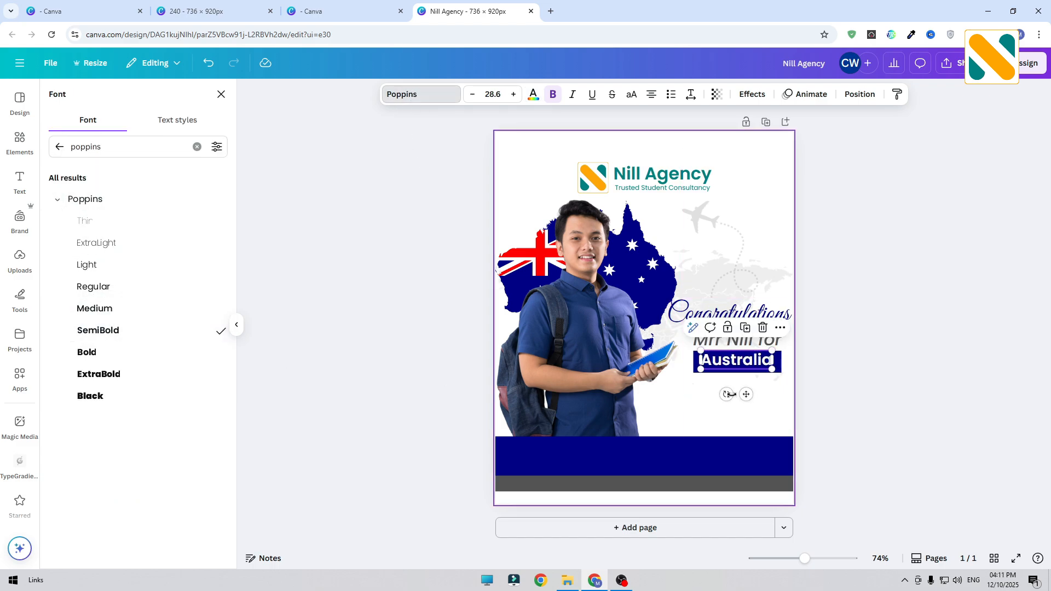
pyautogui.moveTo(745, 395); pyautogui.dragTo(742, 396)
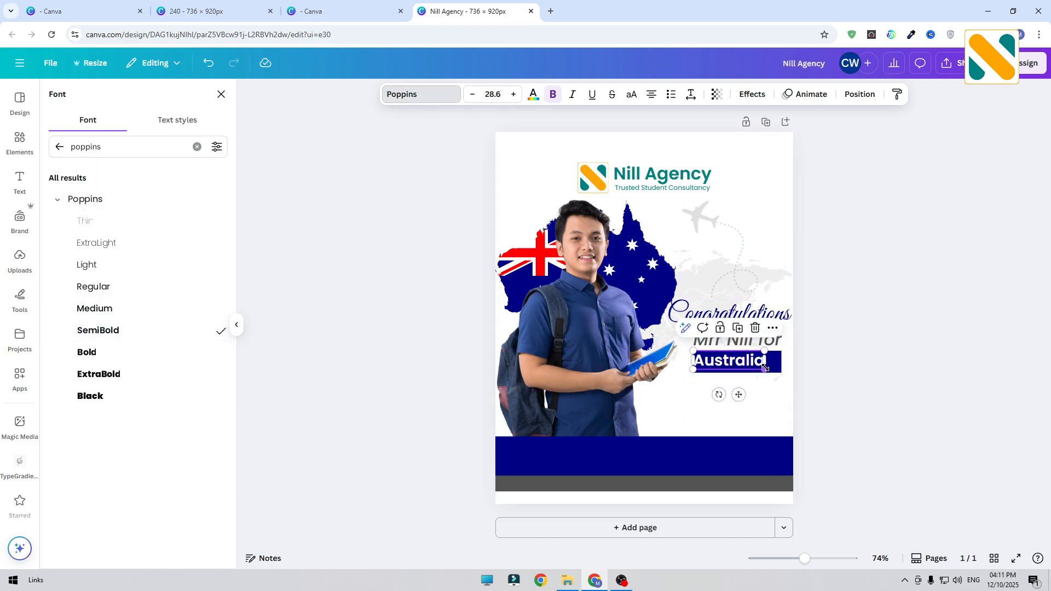
pyautogui.click(906, 331)
pyautogui.click(719, 382)
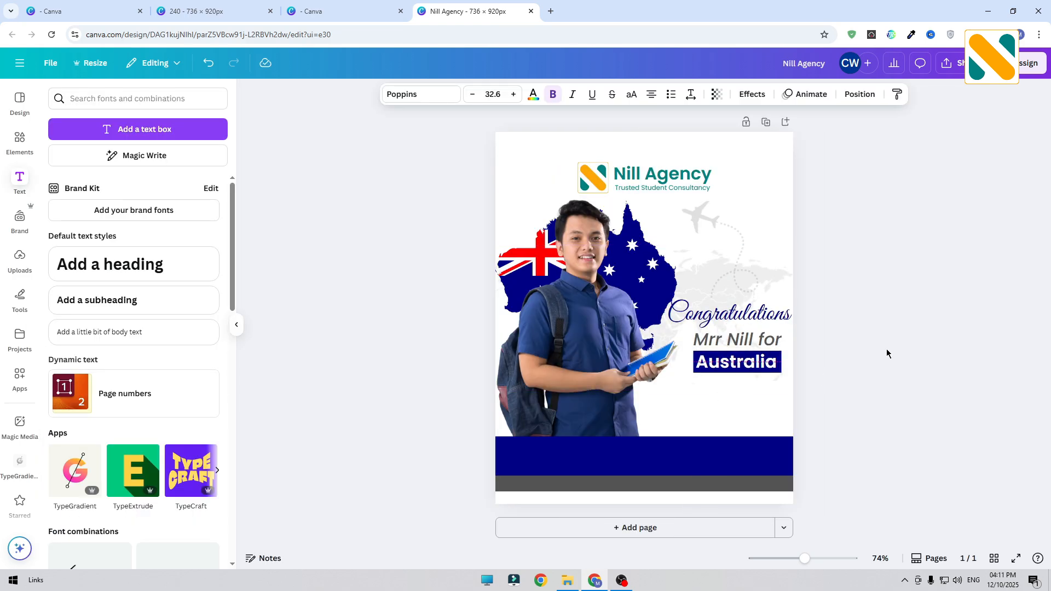
pyautogui.press('Up')
pyautogui.press('Escape')
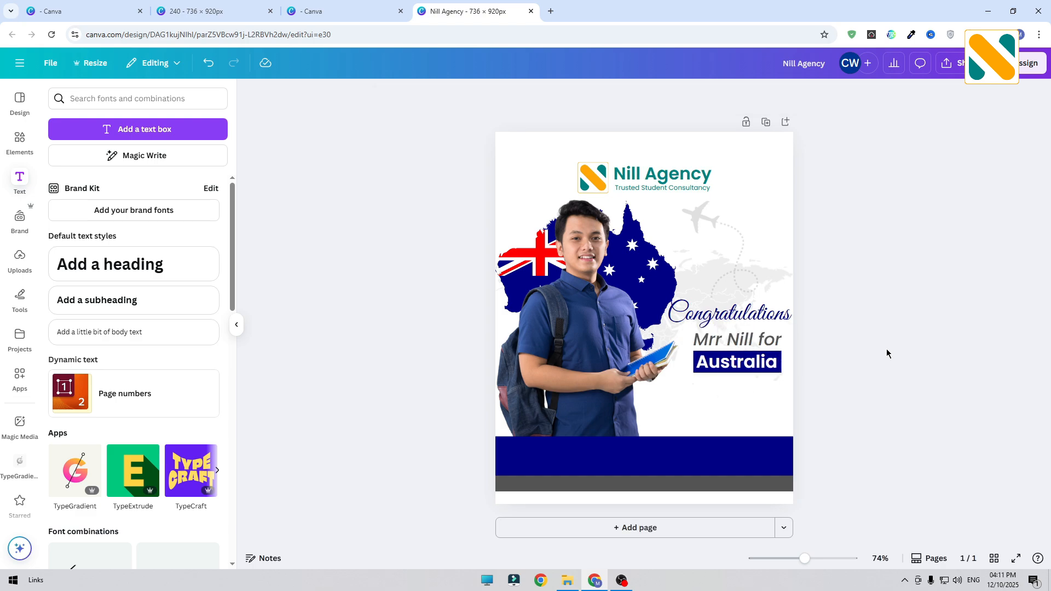
# Duplicate the student's name line, place the copy below the slim navy bar, and change its text to "Visa Approved".
pyautogui.click(748, 340)
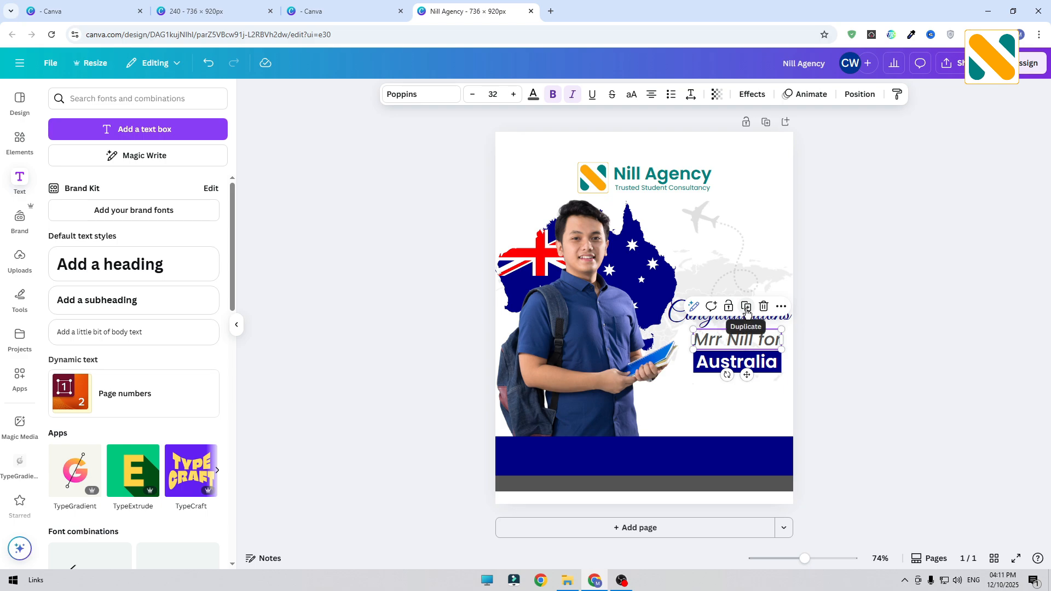
pyautogui.moveTo(734, 339); pyautogui.dragTo(725, 399)
pyautogui.doubleClick(725, 398)
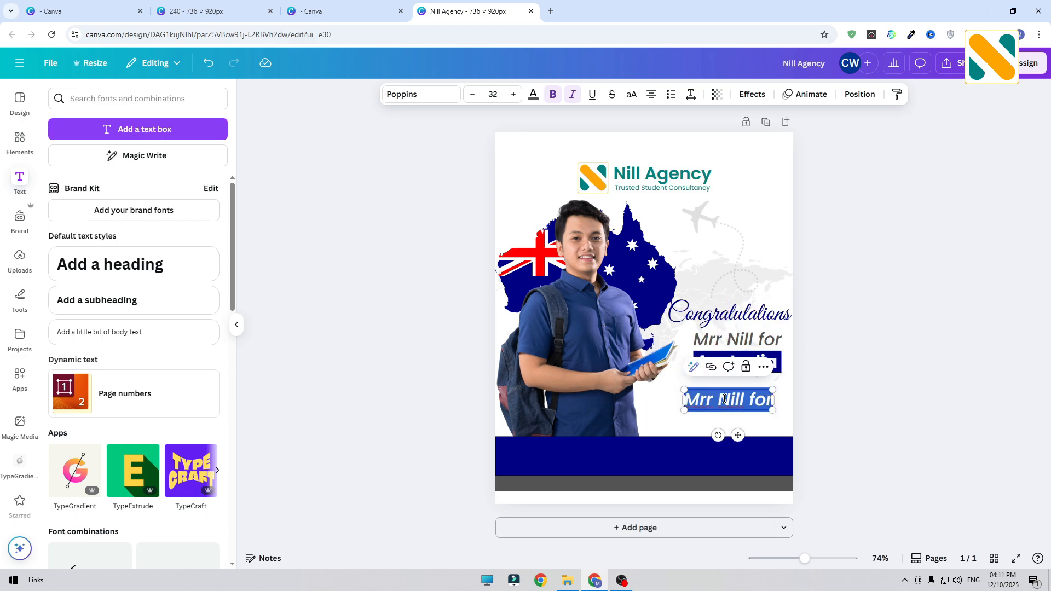
pyautogui.write('Visa App')
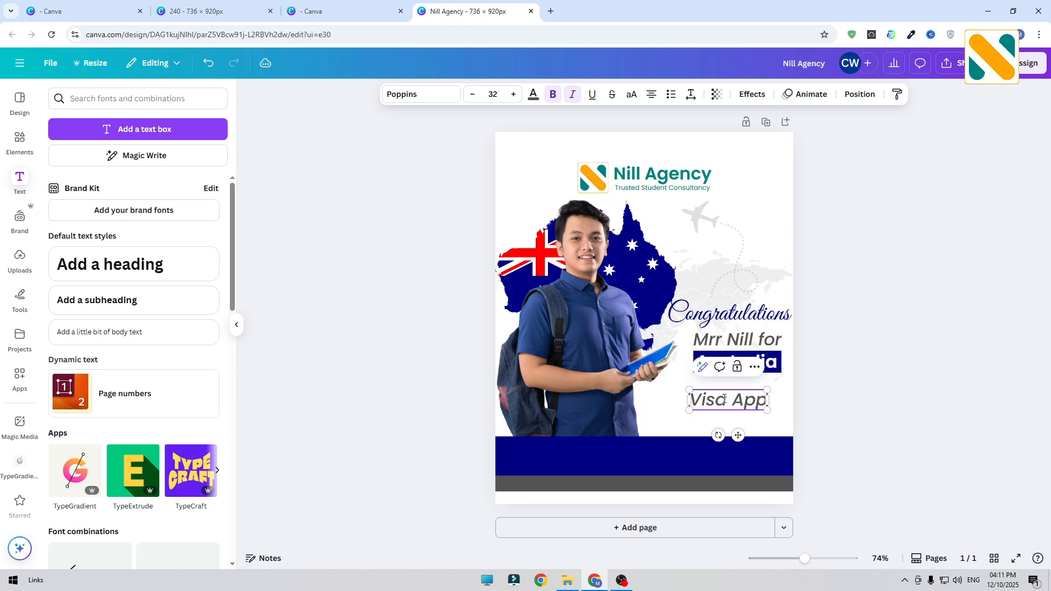
pyautogui.write('roved')
pyautogui.click(794, 420)
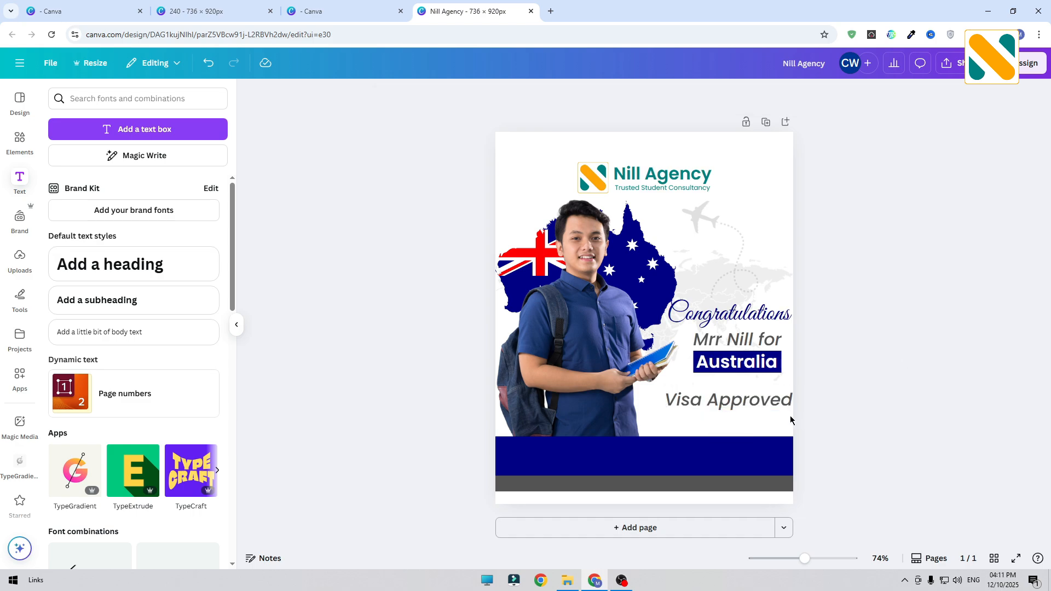
# Move "Visa Approved" directly under the slim navy bar and shrink it to about the bar's width.
pyautogui.moveTo(768, 403); pyautogui.dragTo(760, 388)
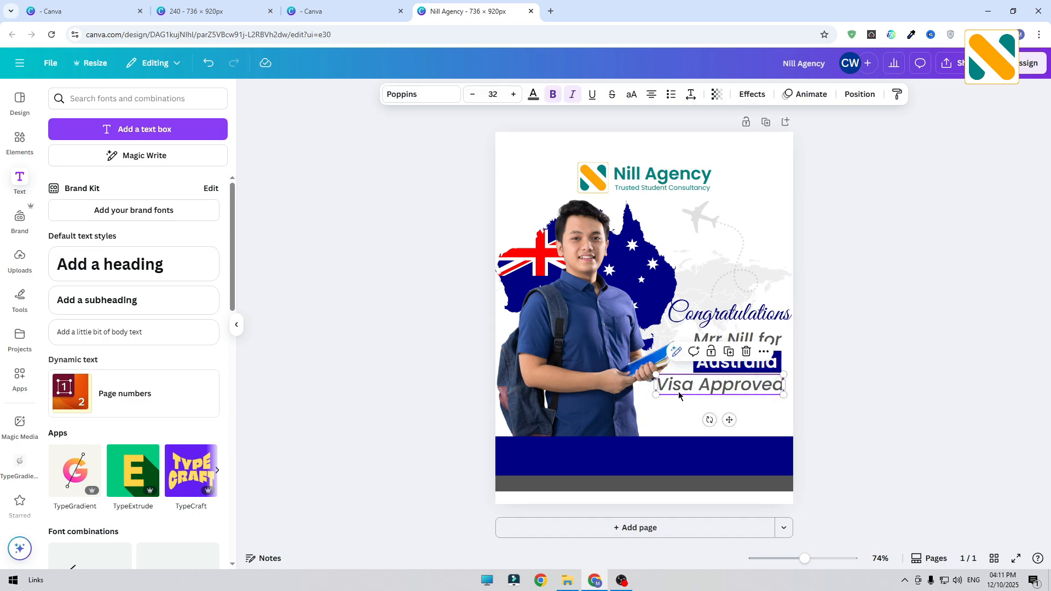
pyautogui.moveTo(655, 396); pyautogui.dragTo(693, 389)
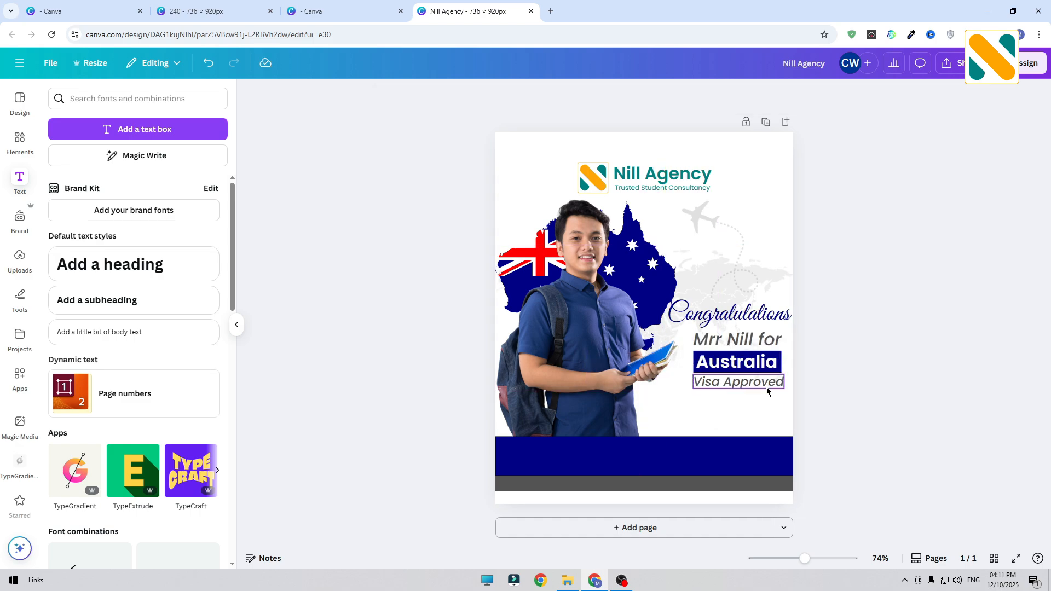
pyautogui.click(787, 385)
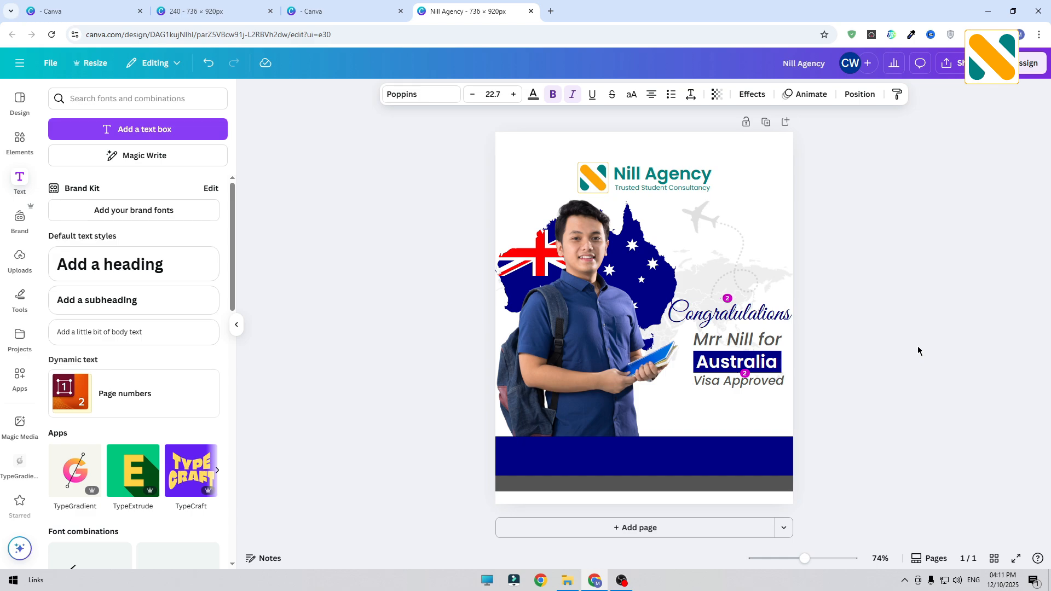
pyautogui.click(919, 350)
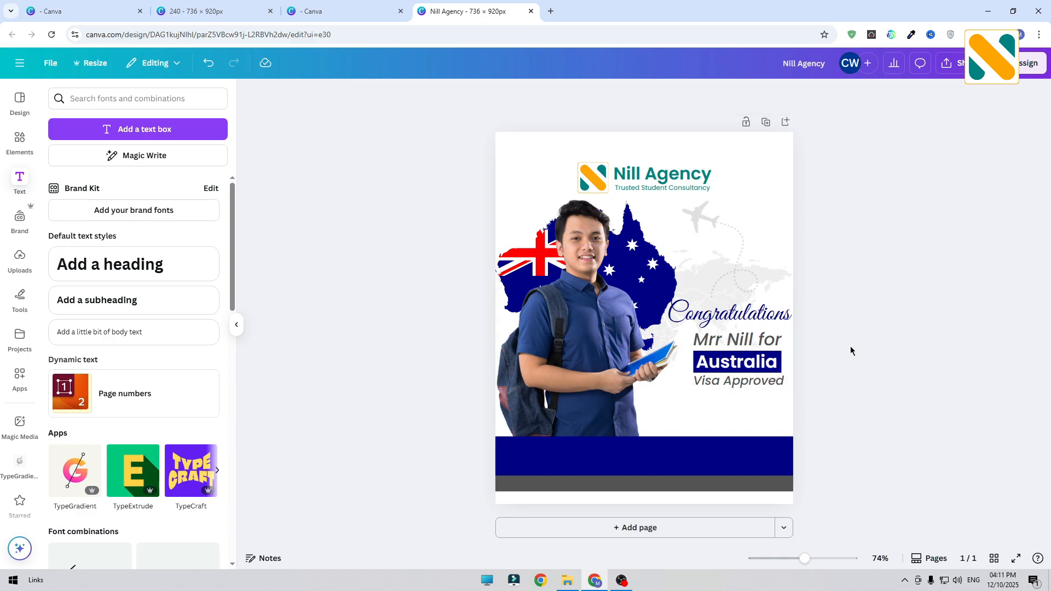
# Enlarge the name line, "Australia" bar and "Visa Approved" together slightly, and trim the text lines to the bar's width.
pyautogui.click(770, 291)
pyautogui.click(758, 342)
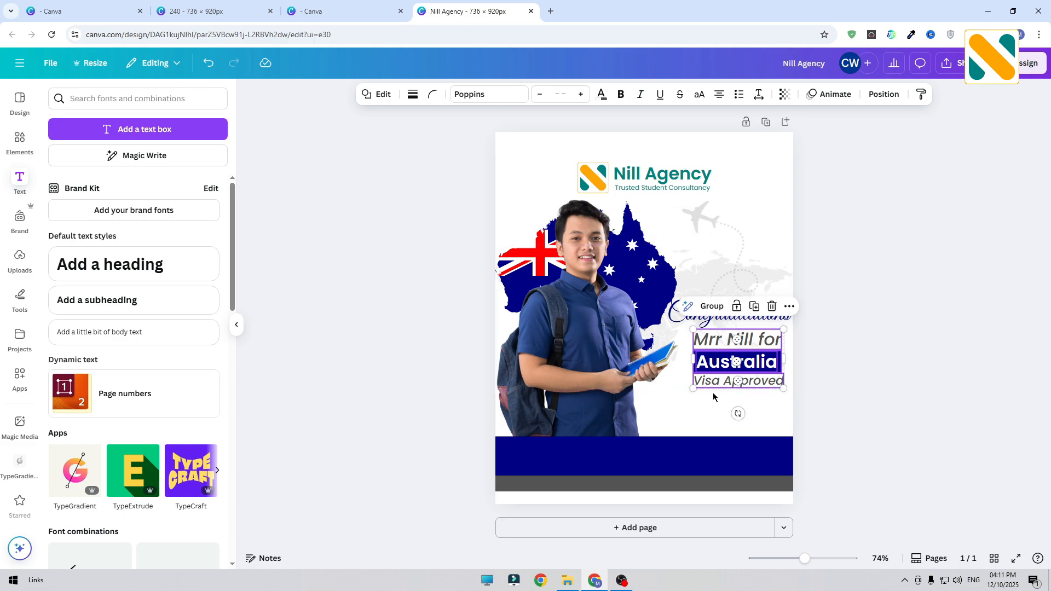
pyautogui.moveTo(694, 389); pyautogui.dragTo(690, 391)
pyautogui.click(883, 392)
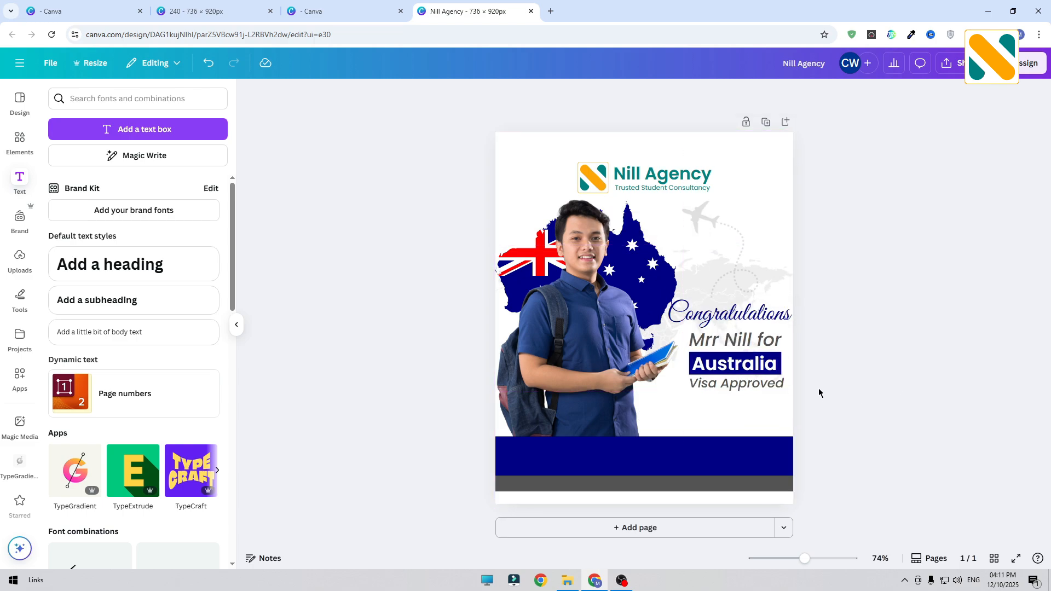
pyautogui.click(784, 392)
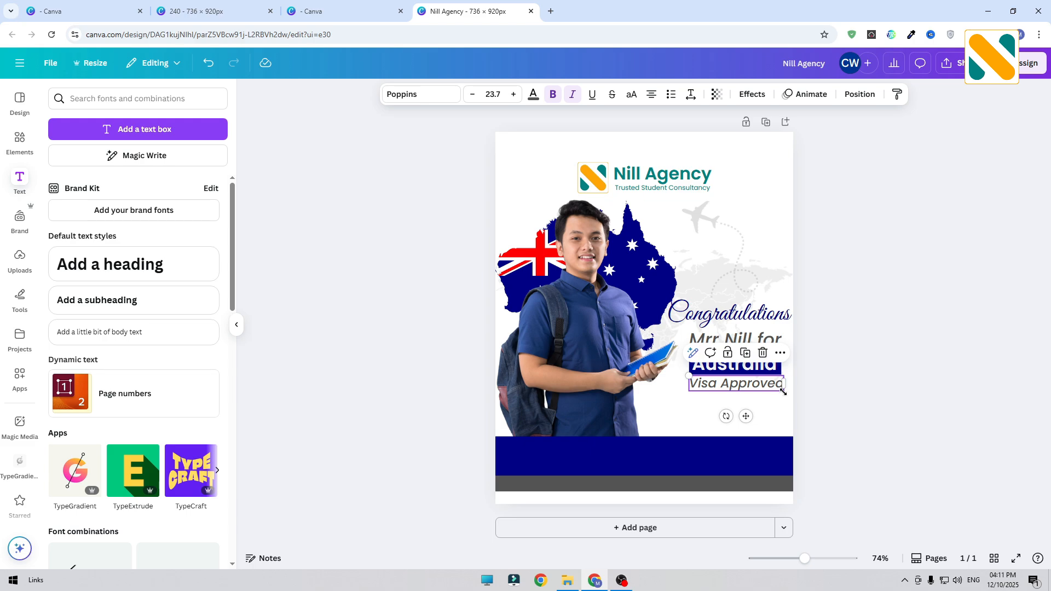
pyautogui.click(874, 361)
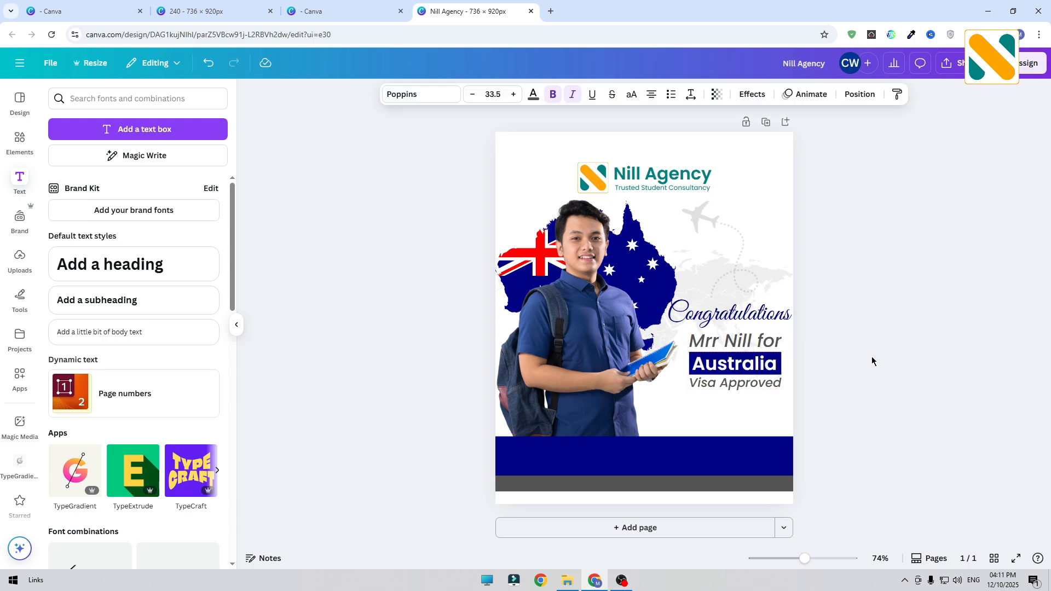
# Add the Australia flag map graphic again, shrink it, and place it near the left end of the wide navy band.
pyautogui.click(19, 140)
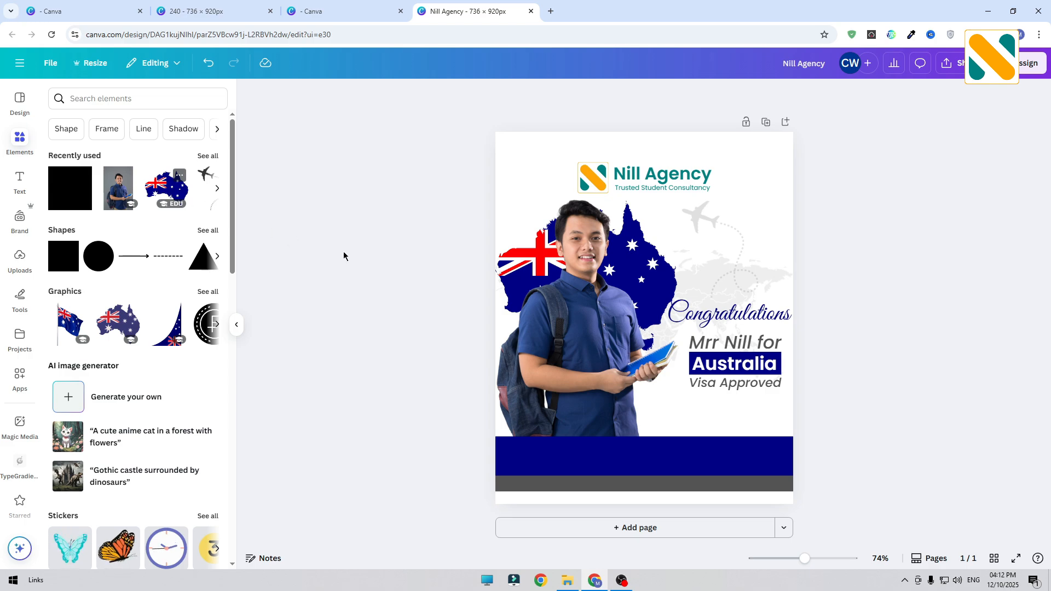
pyautogui.moveTo(704, 266); pyautogui.dragTo(694, 361)
pyautogui.moveTo(730, 332); pyautogui.dragTo(605, 431)
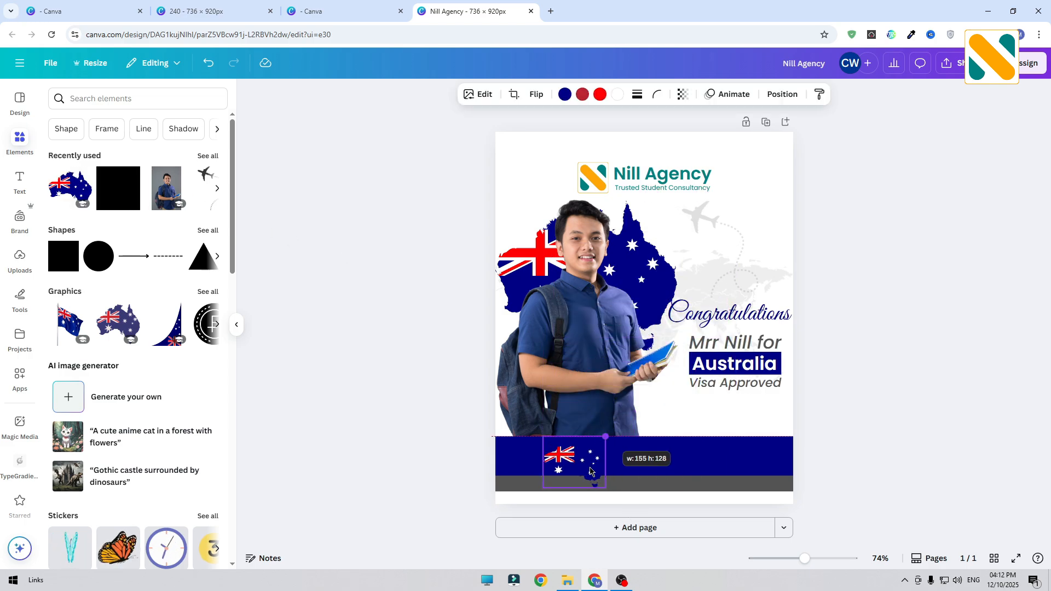
pyautogui.moveTo(590, 471); pyautogui.dragTo(554, 461)
pyautogui.click(472, 381)
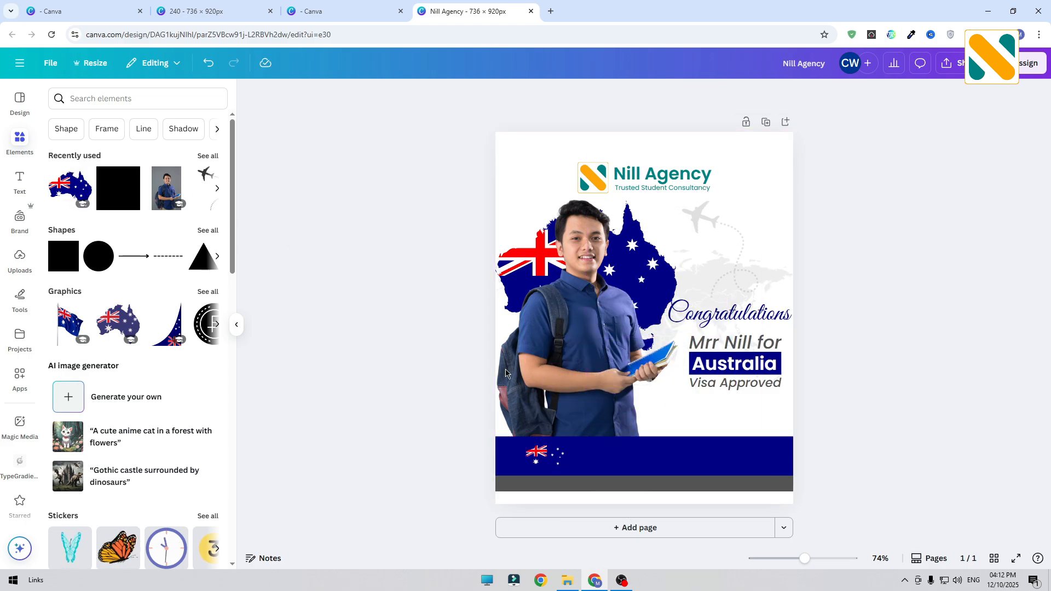
# Duplicate the "Australia" heading, enlarge the copy to about size 47, and place it beside the small flag map on the wide navy band.
pyautogui.click(735, 364)
pyautogui.click(743, 330)
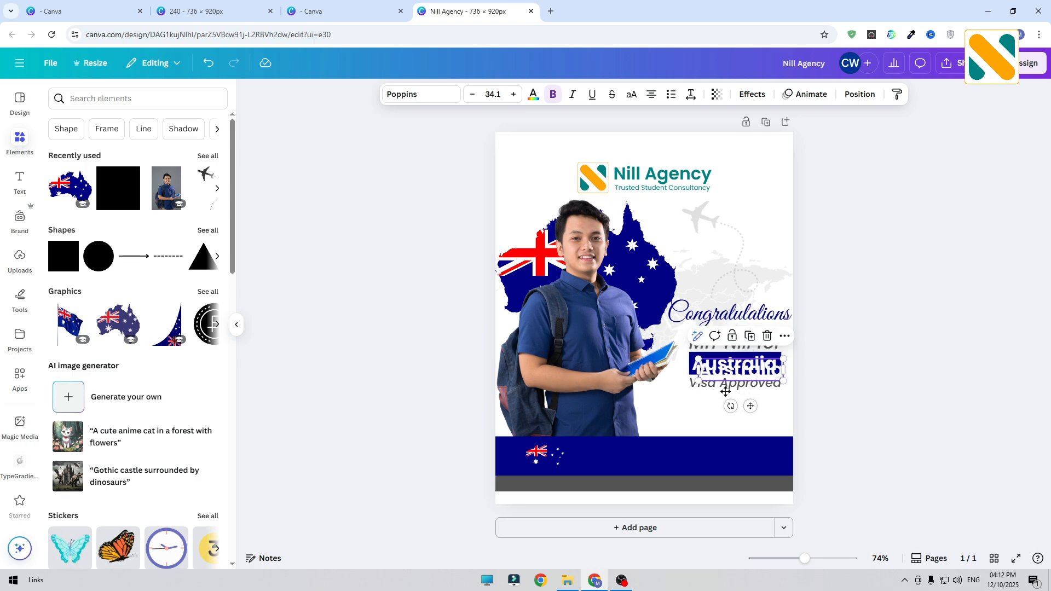
pyautogui.moveTo(739, 353); pyautogui.dragTo(705, 476)
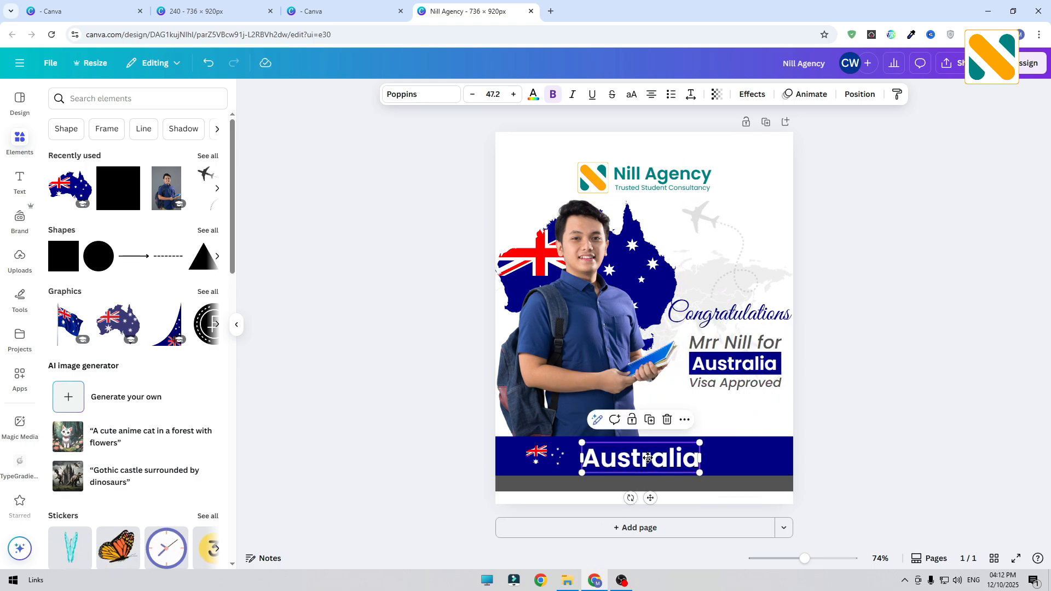
pyautogui.moveTo(648, 458); pyautogui.dragTo(643, 457)
pyautogui.click(465, 226)
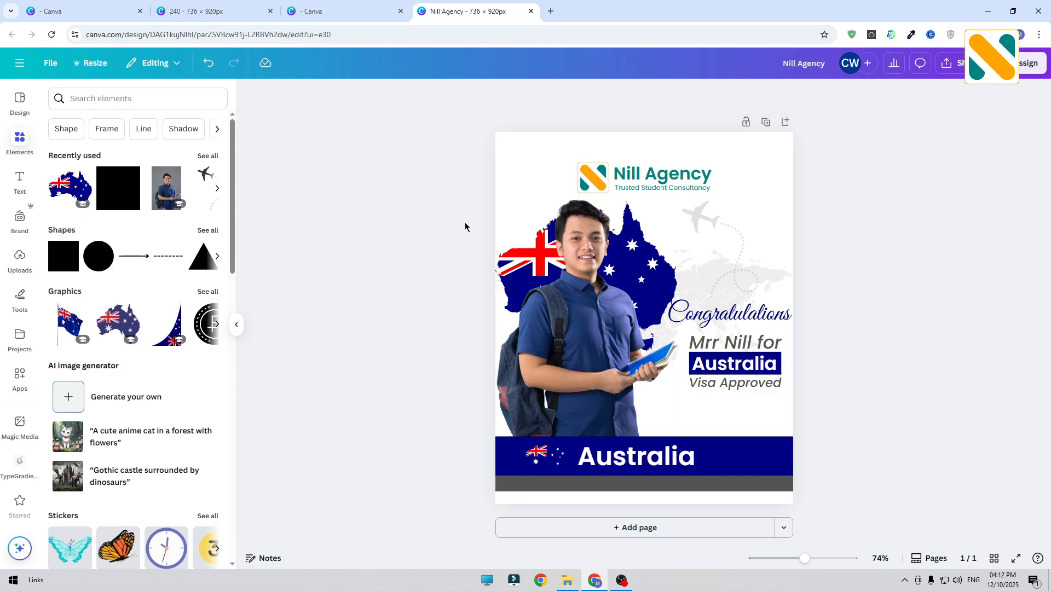
# Duplicate the square agency logo, shrink the copy, and place it in the poster's lower-right corner overlapping the gray strip.
pyautogui.click(594, 181)
pyautogui.click(595, 181)
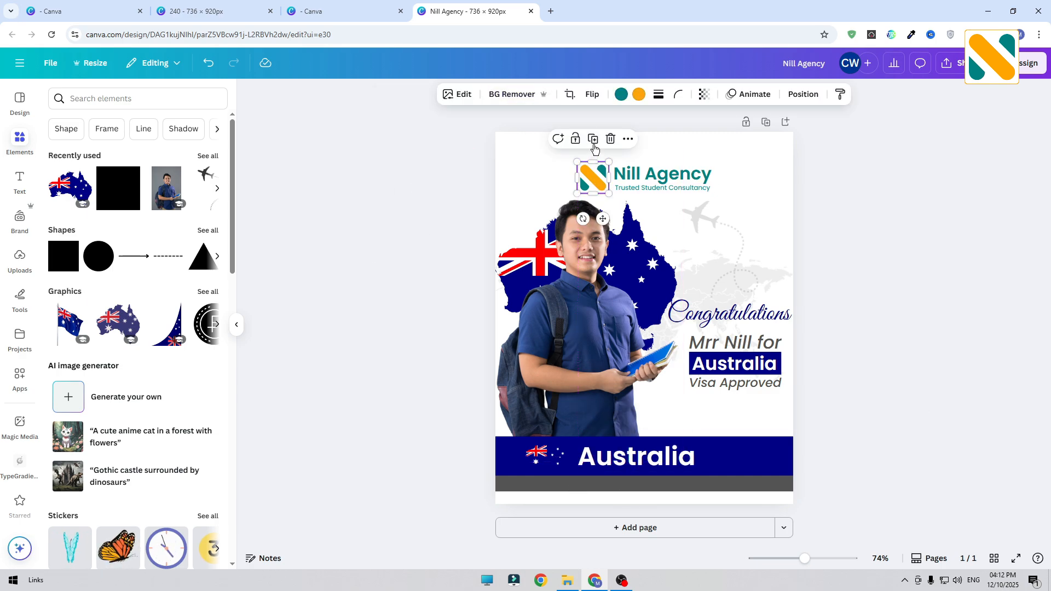
pyautogui.click(594, 141)
pyautogui.moveTo(705, 333); pyautogui.dragTo(759, 478)
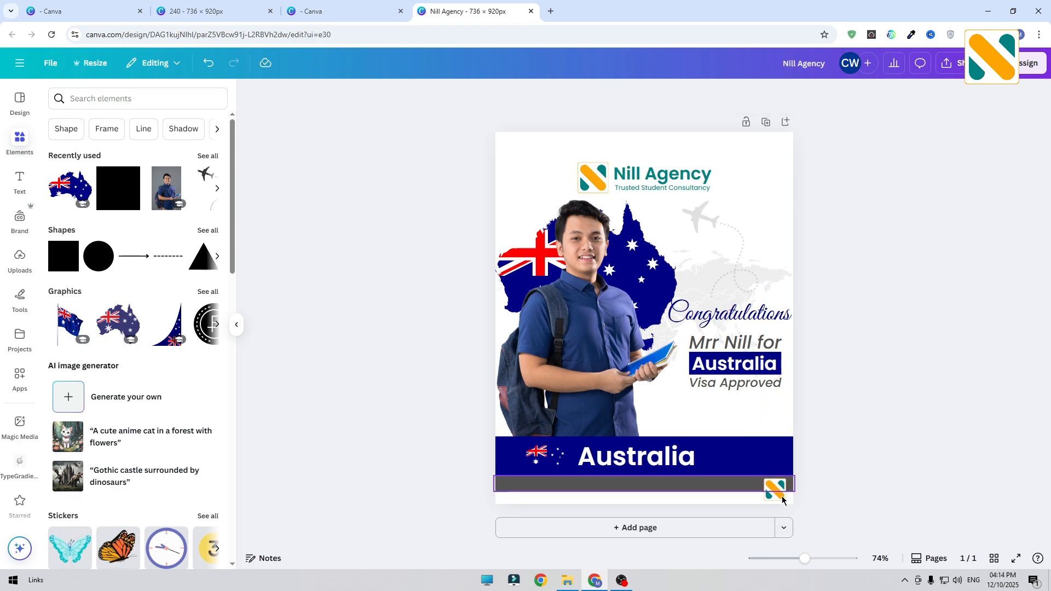
pyautogui.click(778, 496)
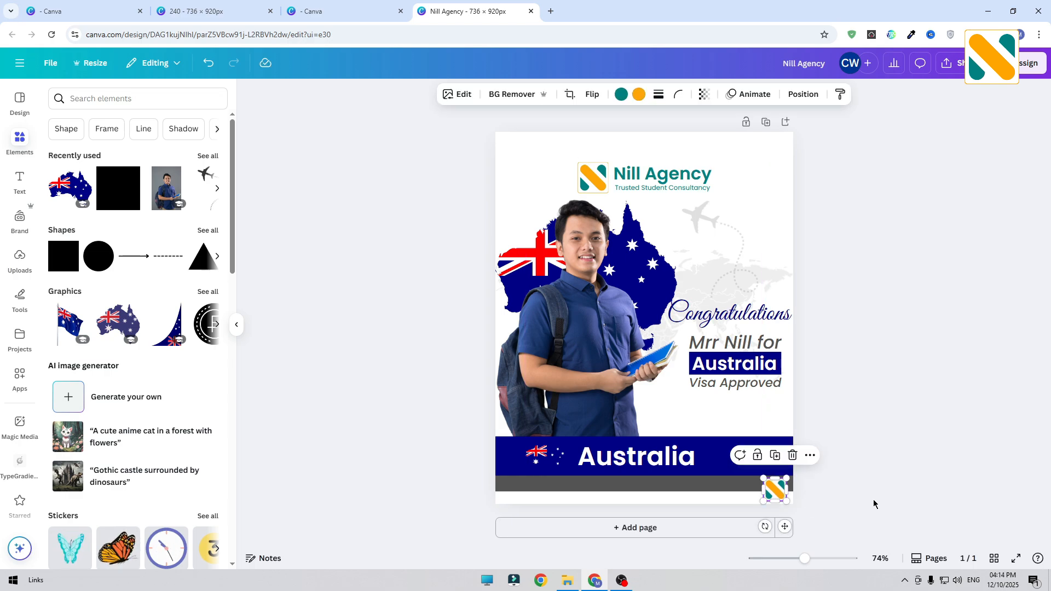
pyautogui.click(874, 499)
pyautogui.click(788, 493)
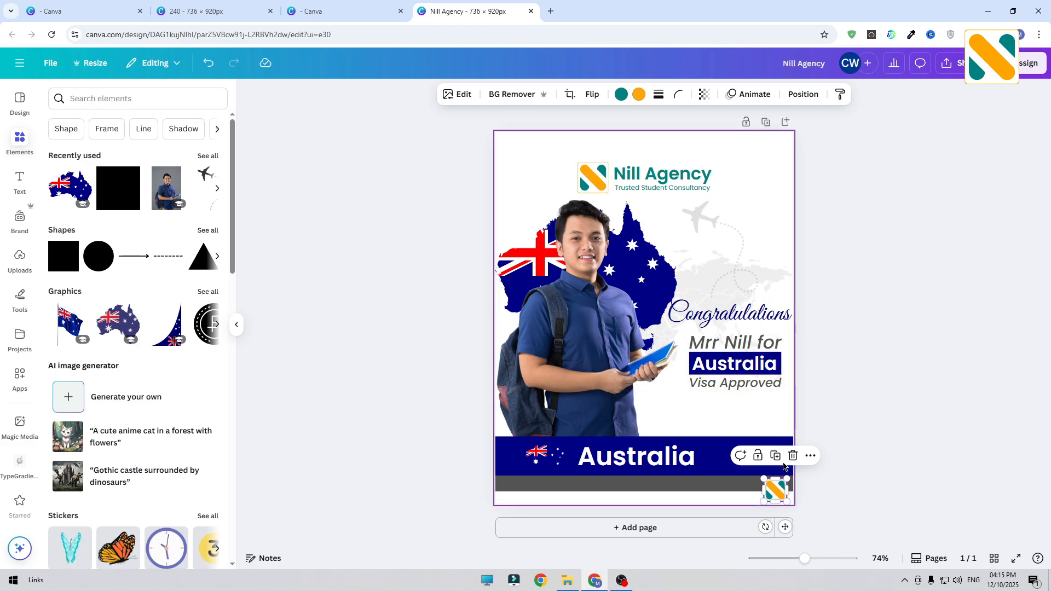
pyautogui.moveTo(776, 497); pyautogui.dragTo(770, 492)
pyautogui.click(891, 466)
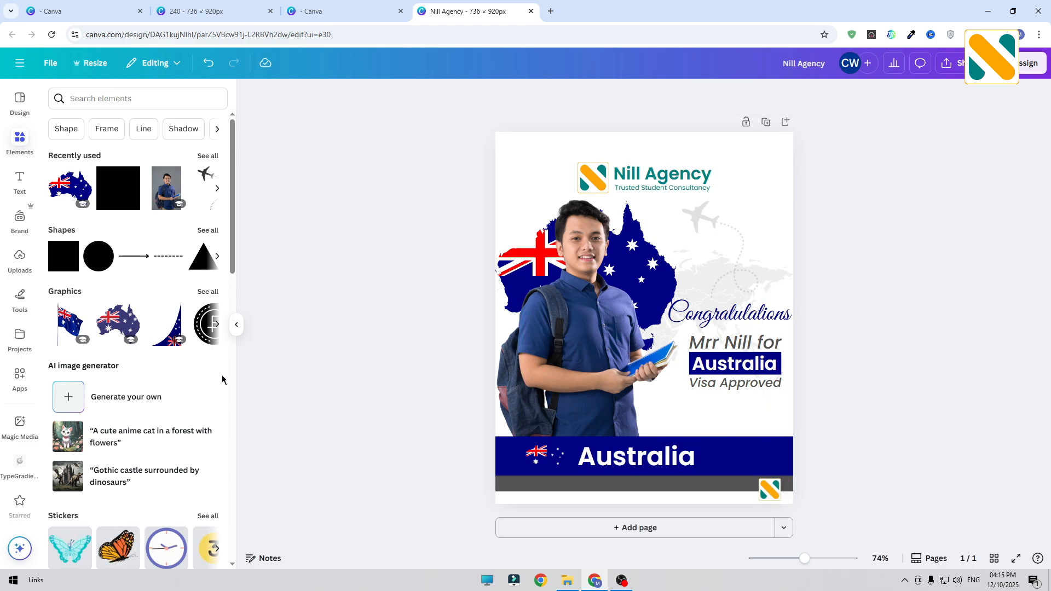
# Duplicate the "Visa Approved" text, place the copy on the gray strip near the small logo, and colour it white.
pyautogui.click(729, 385)
pyautogui.click(745, 355)
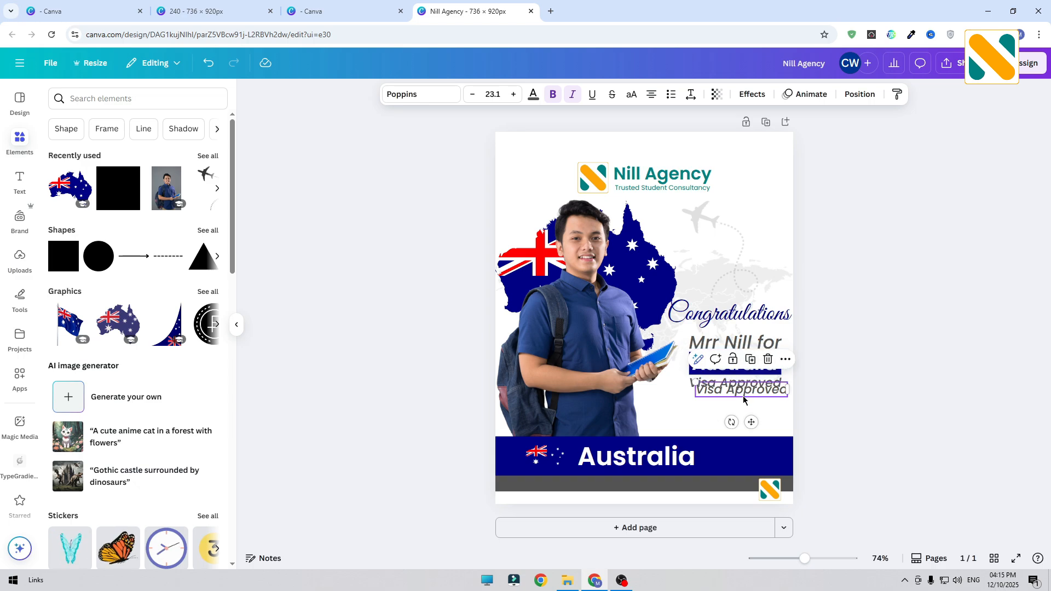
pyautogui.moveTo(745, 395); pyautogui.dragTo(704, 484)
pyautogui.click(533, 98)
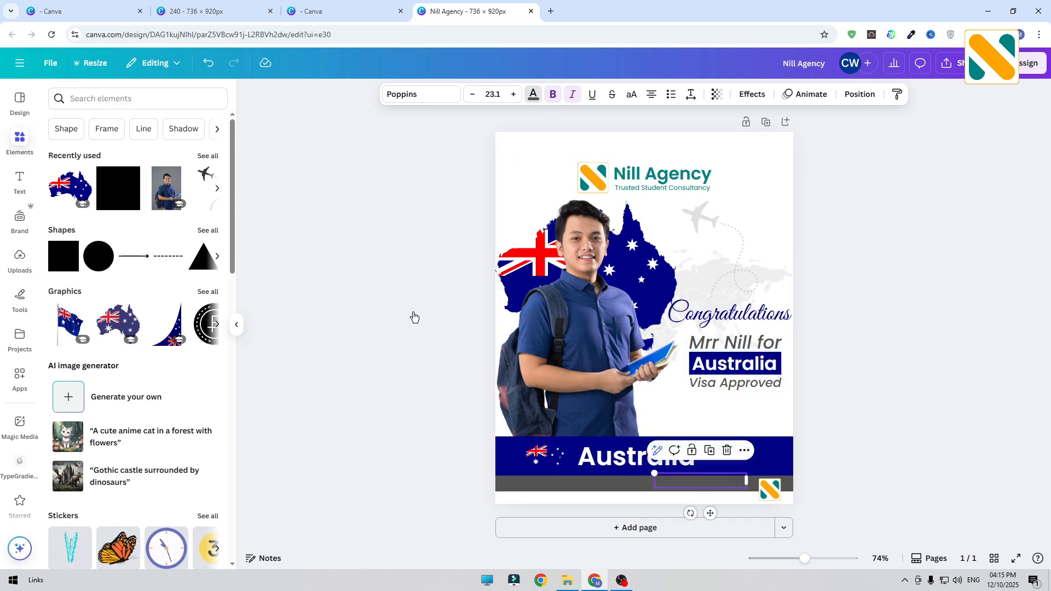
pyautogui.click(217, 406)
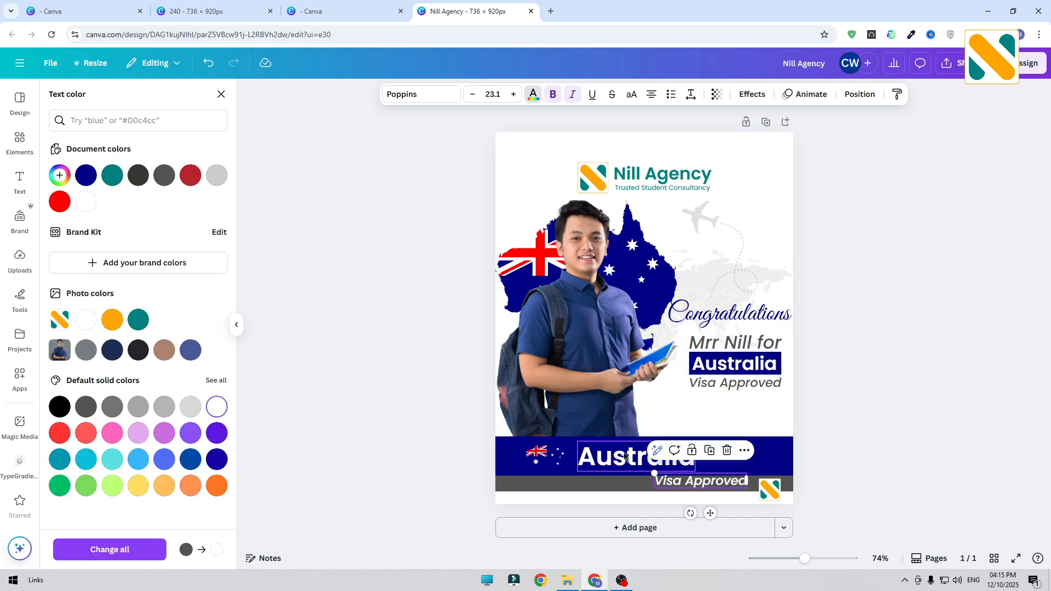
# Change the copied white text on the gray strip to "Nill Agency" and place it right beside the small logo.
pyautogui.doubleClick(702, 484)
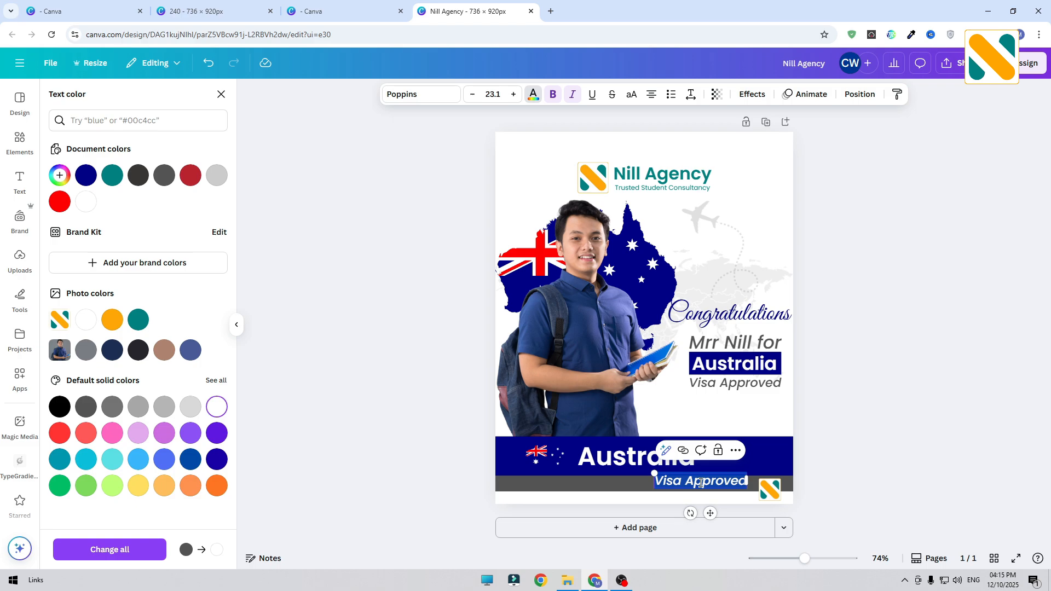
pyautogui.press('BackSpace')
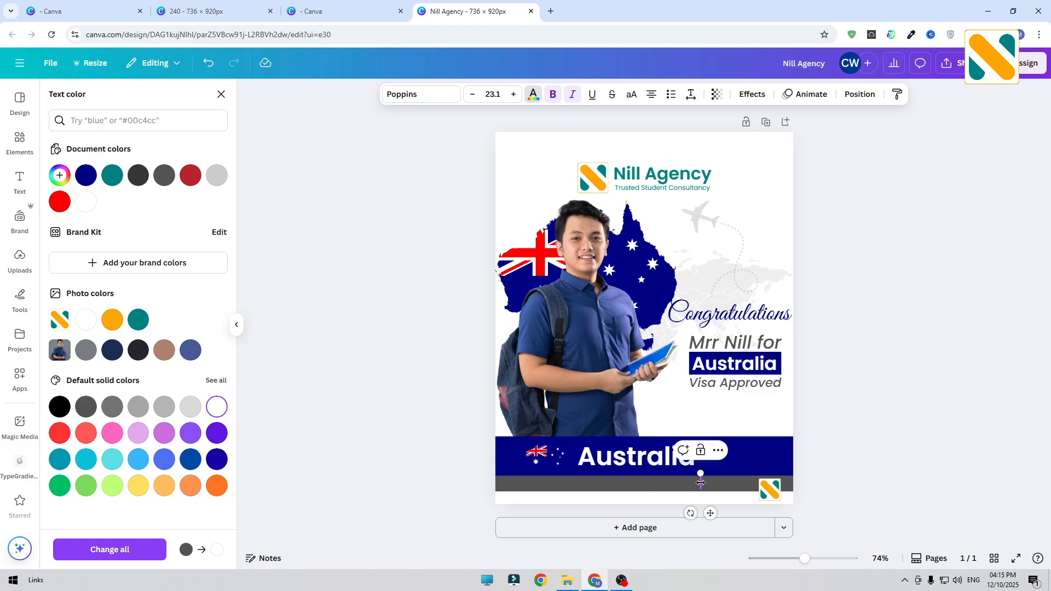
pyautogui.write('Nill Agency')
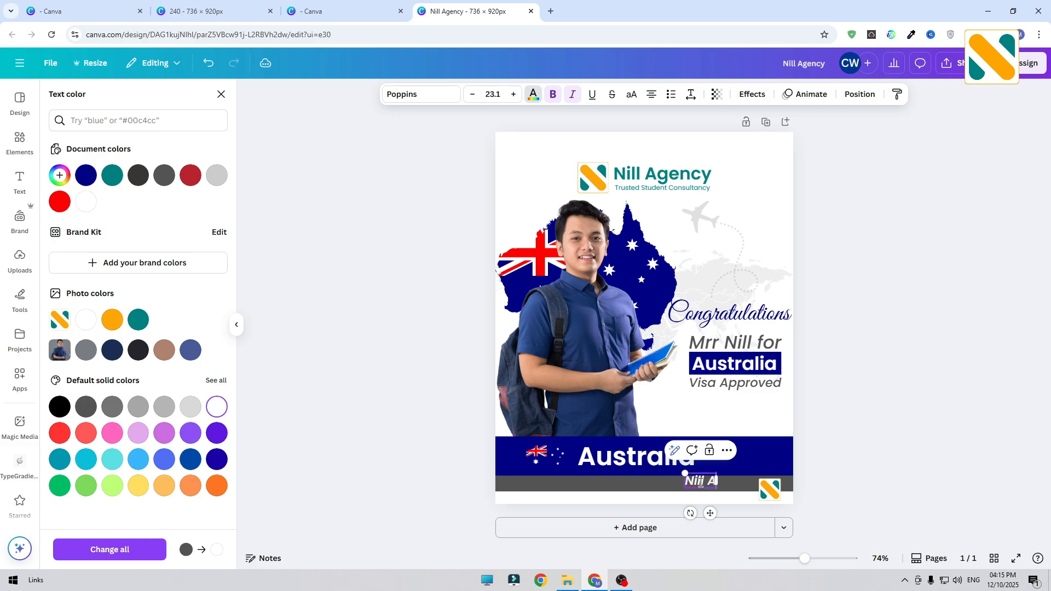
pyautogui.click(841, 432)
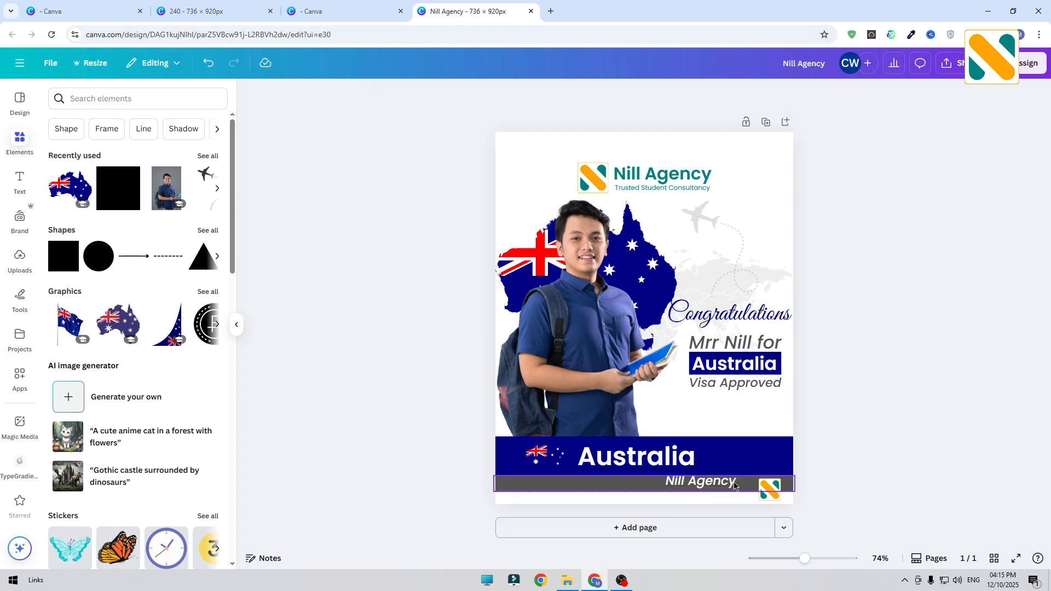
pyautogui.moveTo(717, 483); pyautogui.dragTo(733, 485)
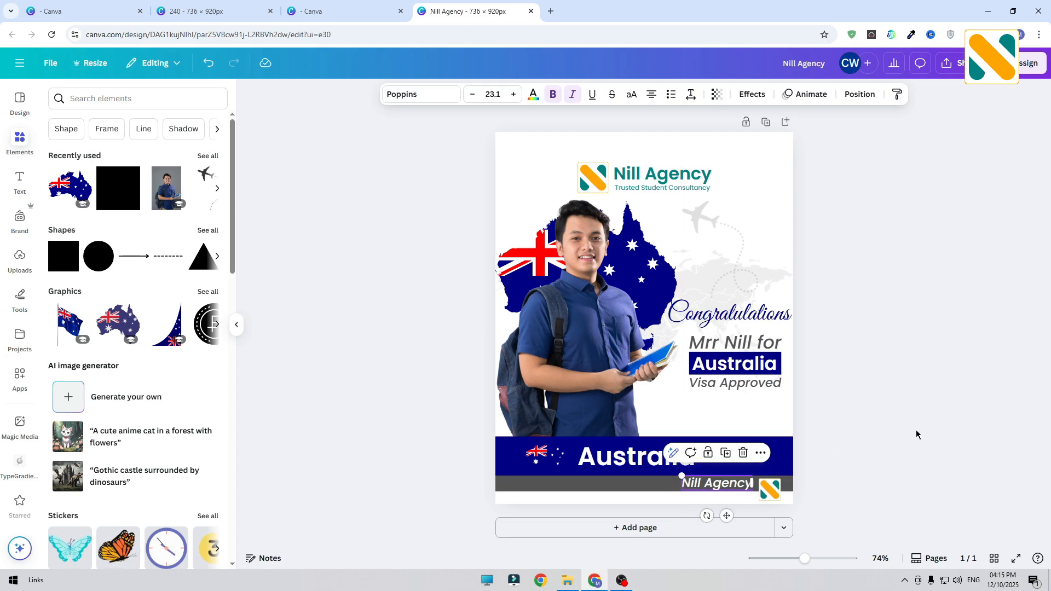
# Duplicate the small "Nill Agency" text and replace the copy's wording with the agency's phone number.
pyautogui.click(726, 454)
pyautogui.doubleClick(741, 451)
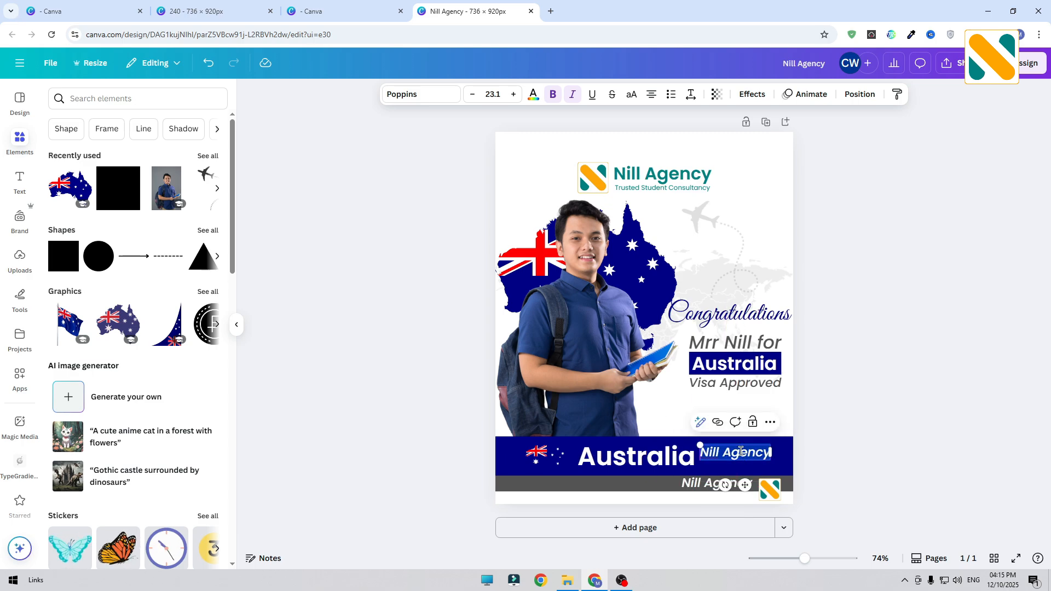
pyautogui.press('BackSpace')
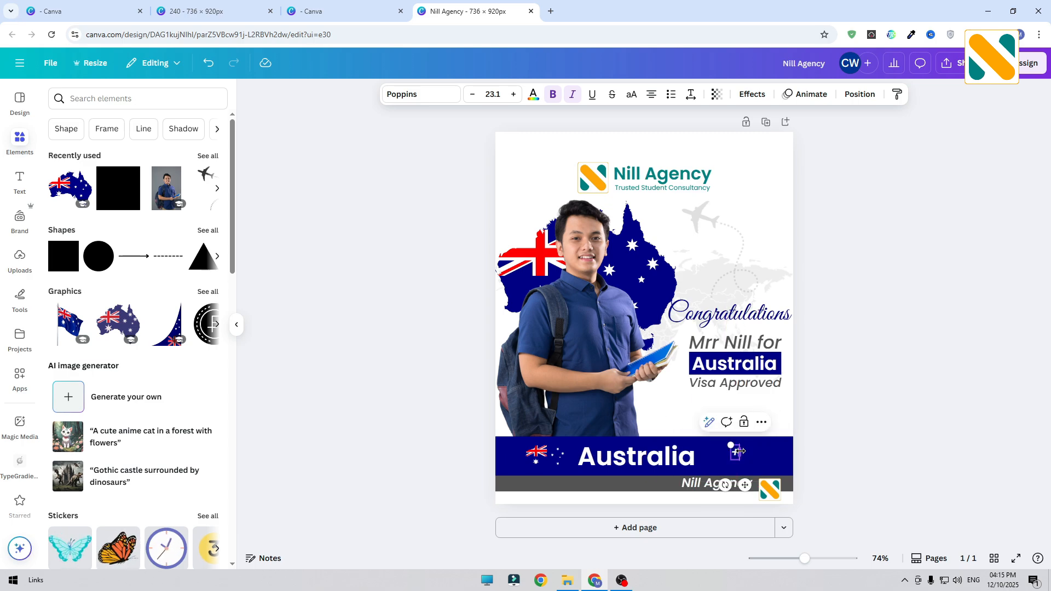
pyautogui.write('+0123456789')
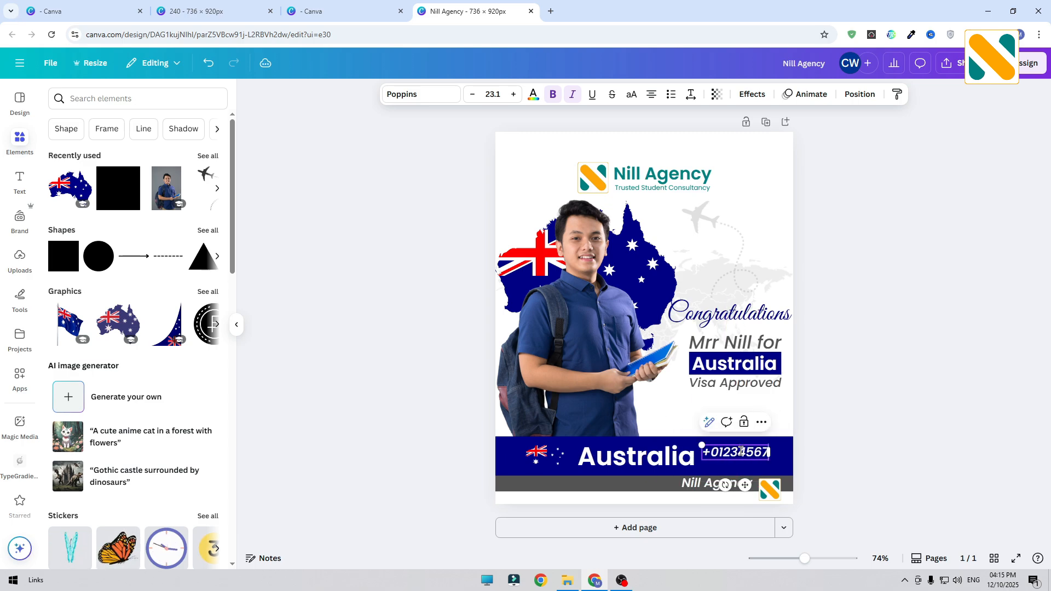
pyautogui.click(905, 407)
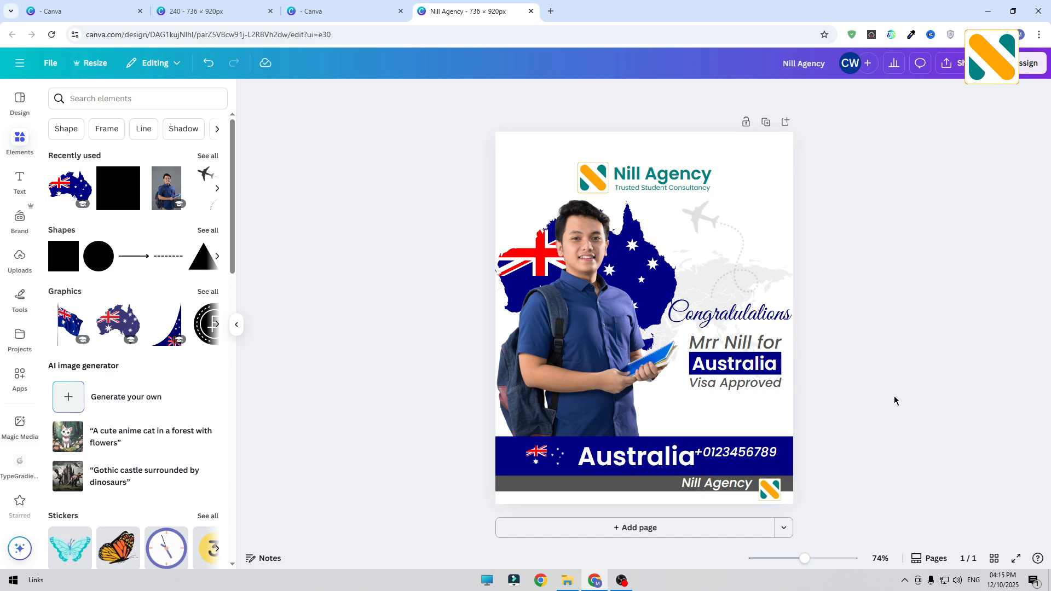
# Colour the phone number black, shrink it to size 16.8, and place it below the gray strip under "Nill Agency".
pyautogui.click(739, 453)
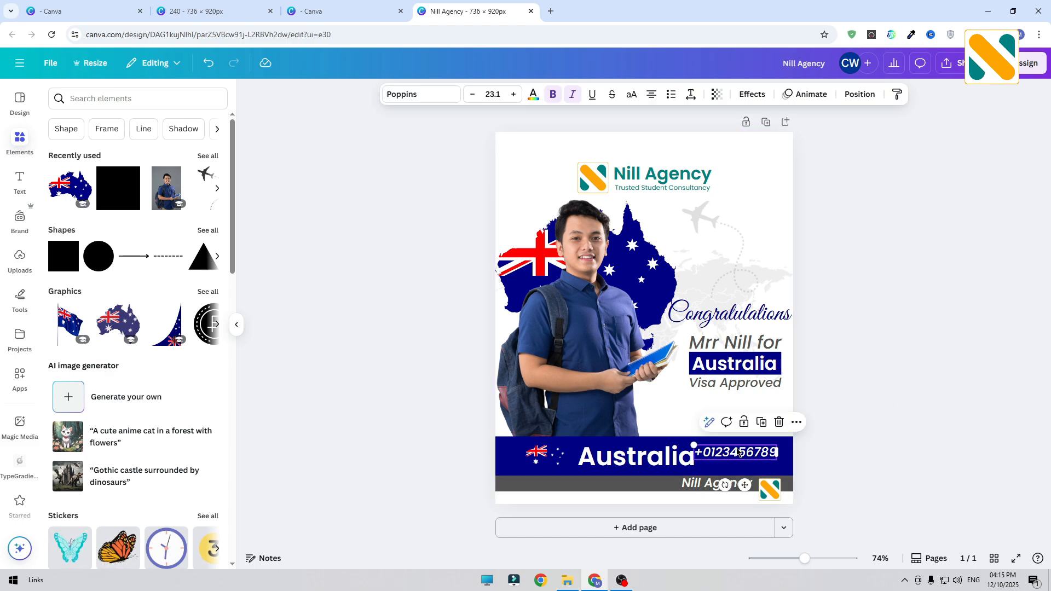
pyautogui.click(533, 94)
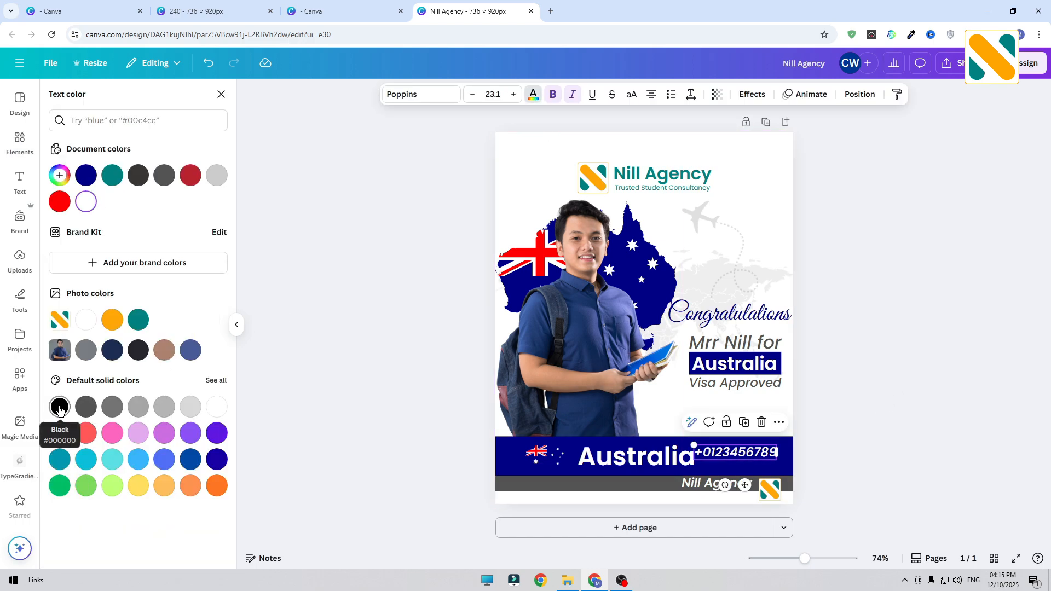
pyautogui.click(59, 407)
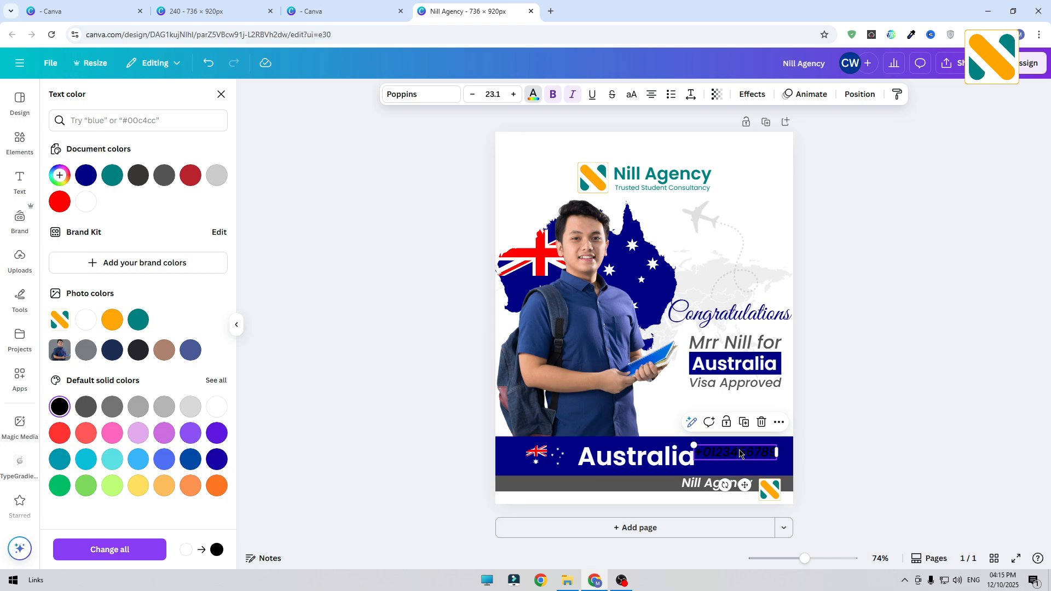
pyautogui.moveTo(741, 453); pyautogui.dragTo(699, 500)
# Search the element graphics for "call" and add the plain black telephone handset to the poster.
pyautogui.click(15, 145)
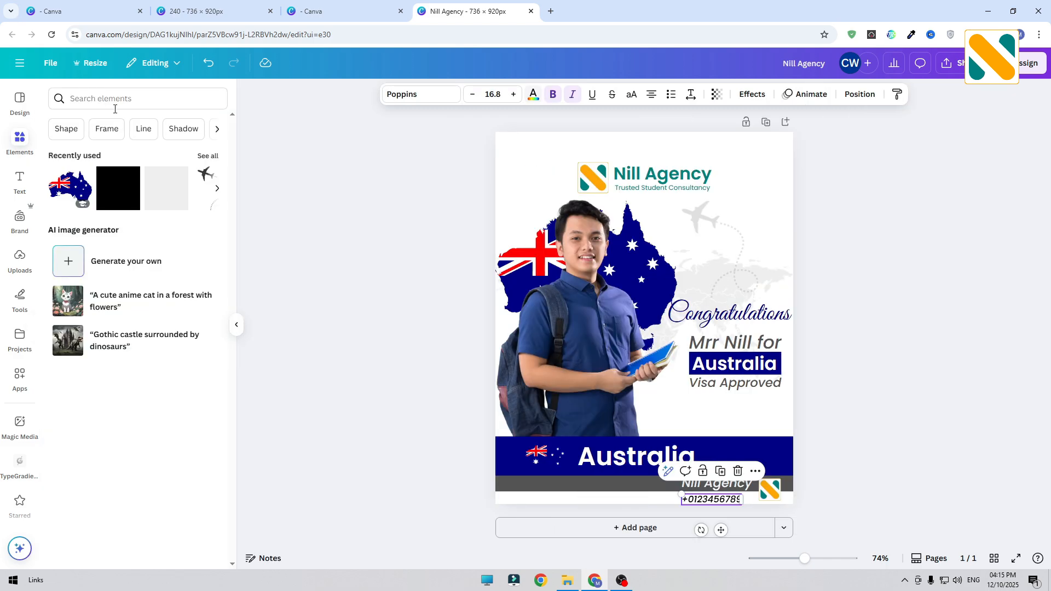
pyautogui.click(119, 104)
pyautogui.write('call')
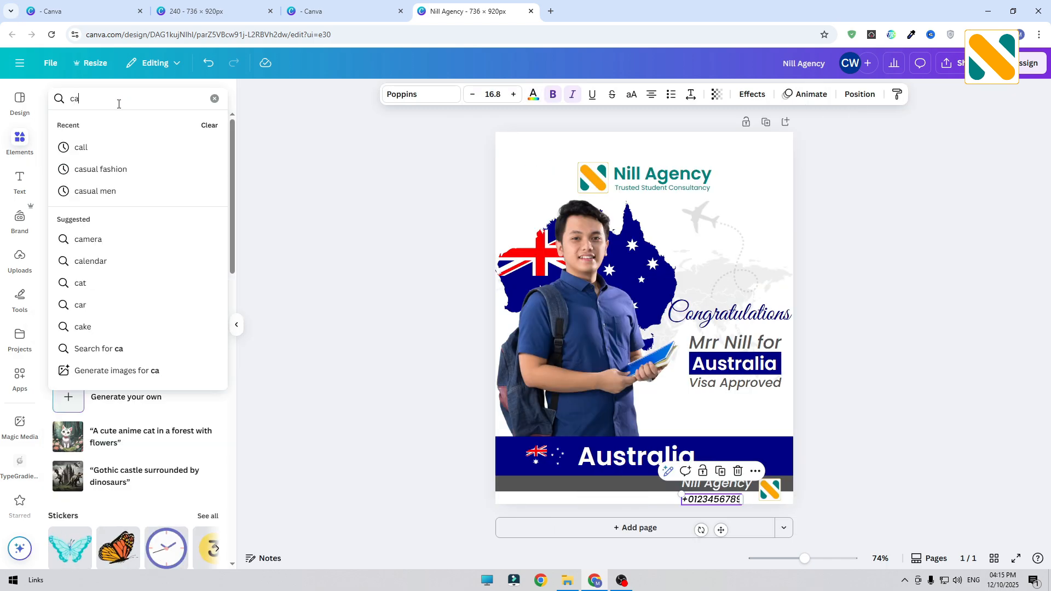
pyautogui.press('Return')
pyautogui.click(86, 125)
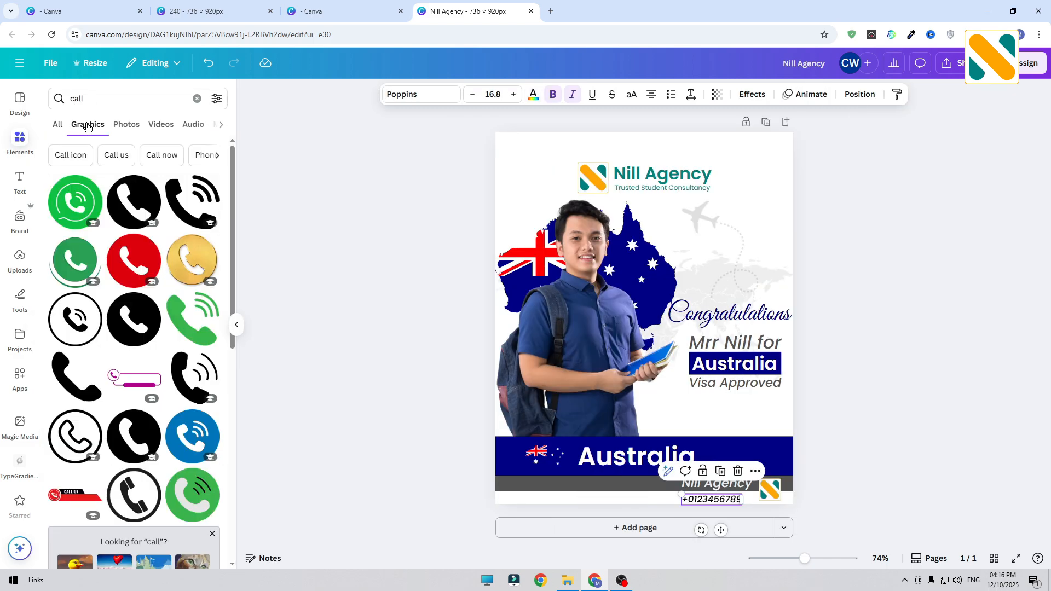
pyautogui.click(76, 376)
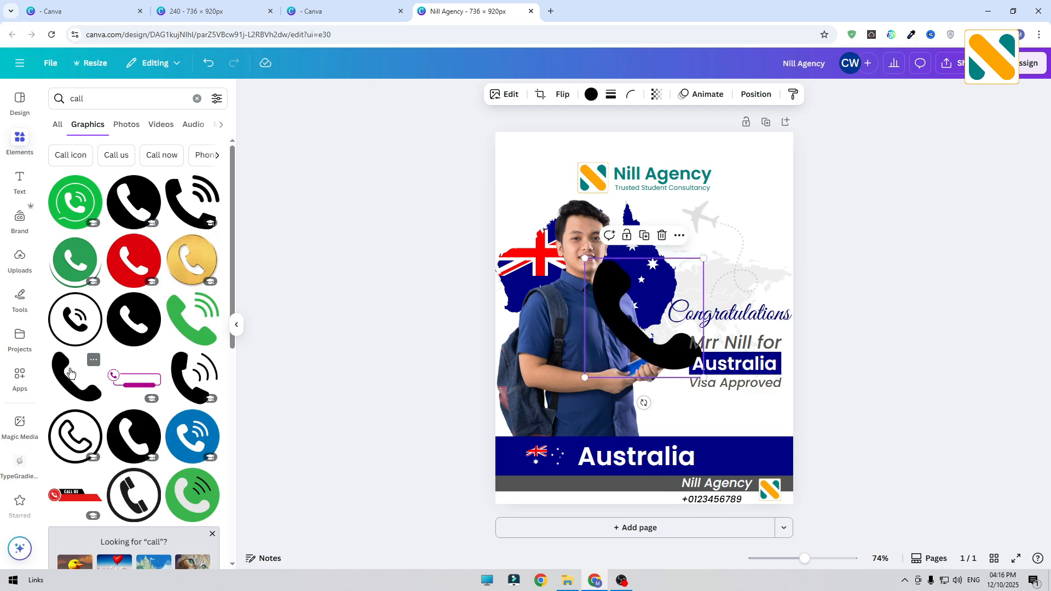
# Flip the handset graphic horizontally, shrink it to icon size, and place it at the end of the phone number.
pyautogui.click(563, 95)
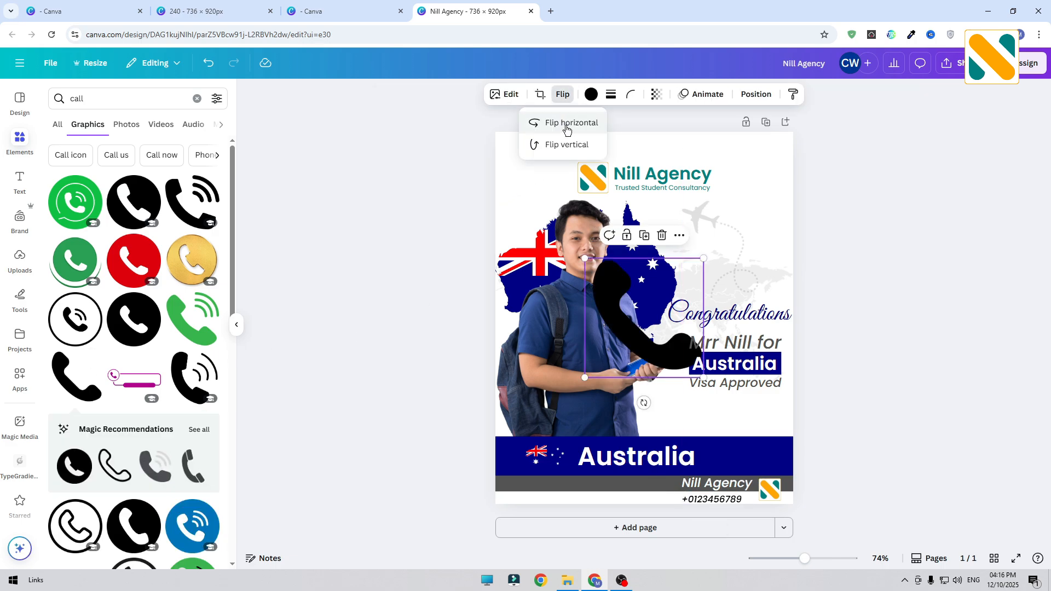
pyautogui.click(567, 124)
pyautogui.moveTo(586, 260); pyautogui.dragTo(679, 353)
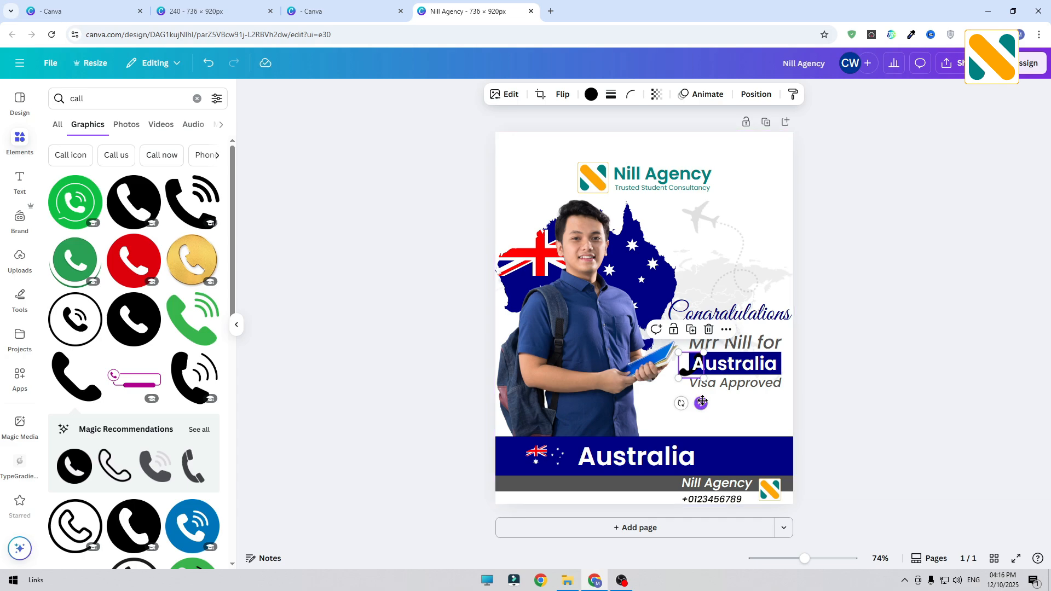
pyautogui.moveTo(701, 404); pyautogui.dragTo(726, 498)
pyautogui.click(882, 475)
# Nudge the phone number into line with the handset icon beneath the "Nill Agency" footer text.
pyautogui.click(845, 443)
pyautogui.click(861, 451)
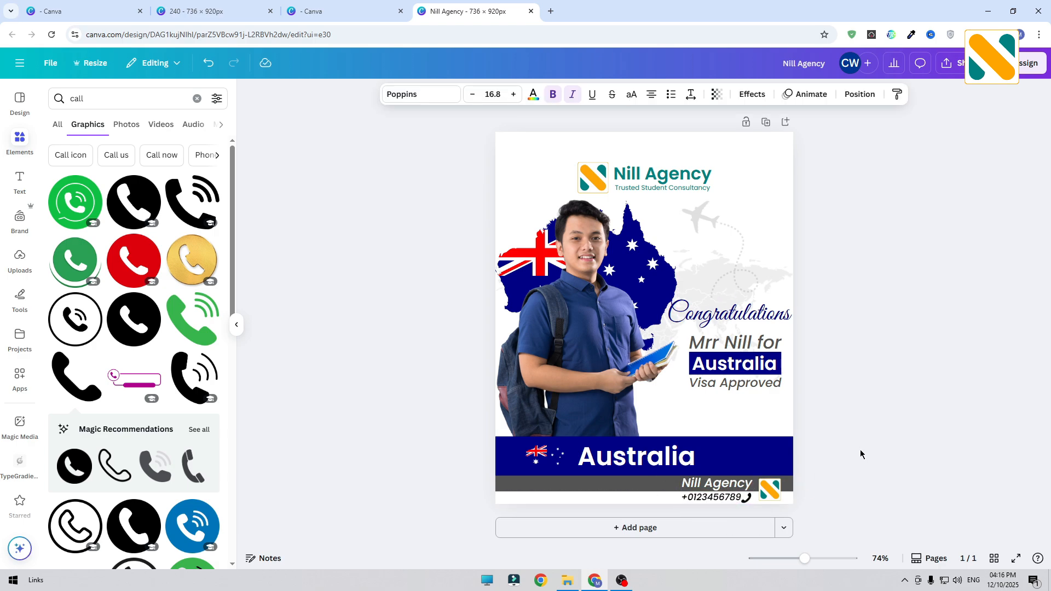
pyautogui.press('Right')
pyautogui.press('Left')
pyautogui.click(861, 452)
pyautogui.click(726, 498)
pyautogui.press('Down')
pyautogui.click(849, 466)
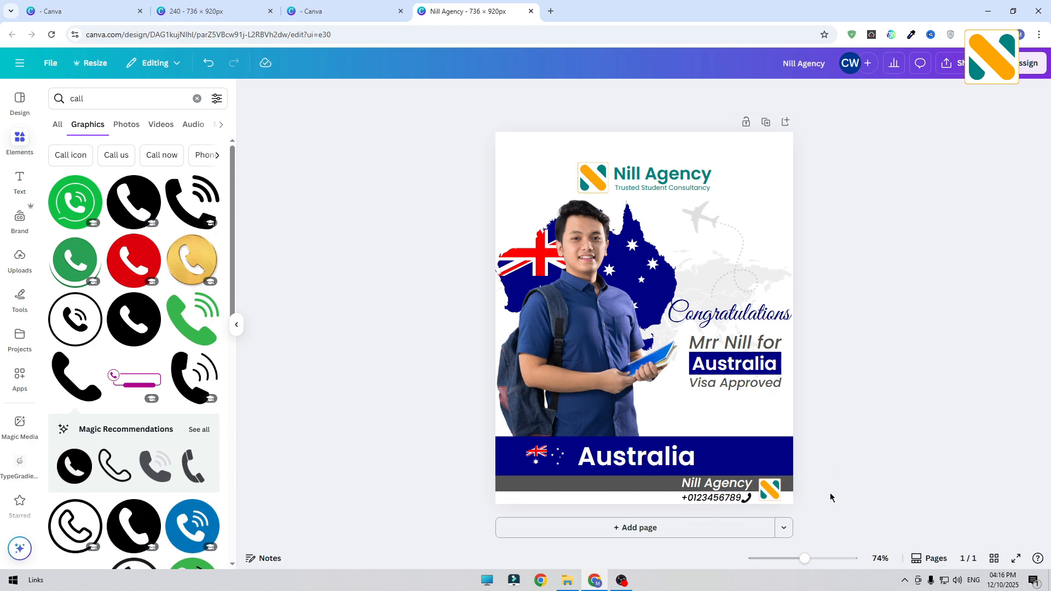
# Enlarge the phone number to size 18.4 and fine-tune the spacing of the footer's agency name, handset icon and number.
pyautogui.moveTo(823, 503); pyautogui.dragTo(735, 454)
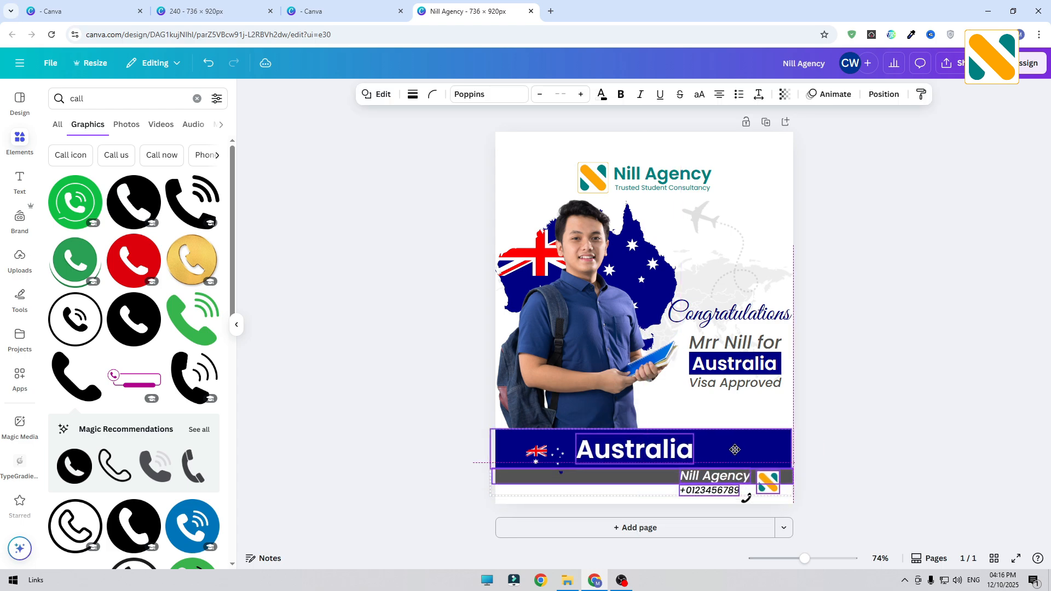
pyautogui.hotkey('ctrl', 'z')
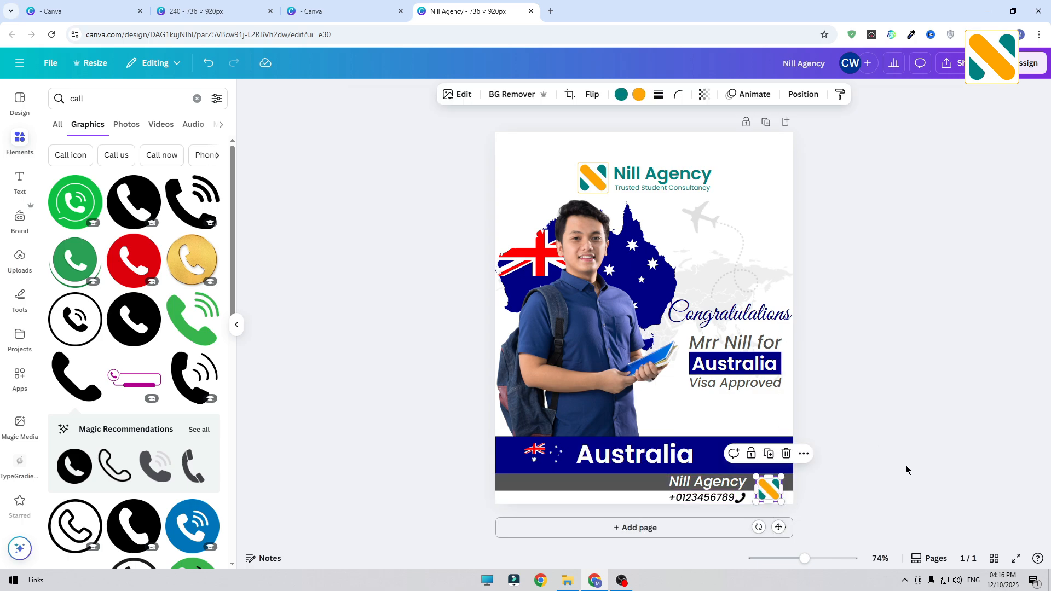
pyautogui.click(741, 487)
pyautogui.click(886, 476)
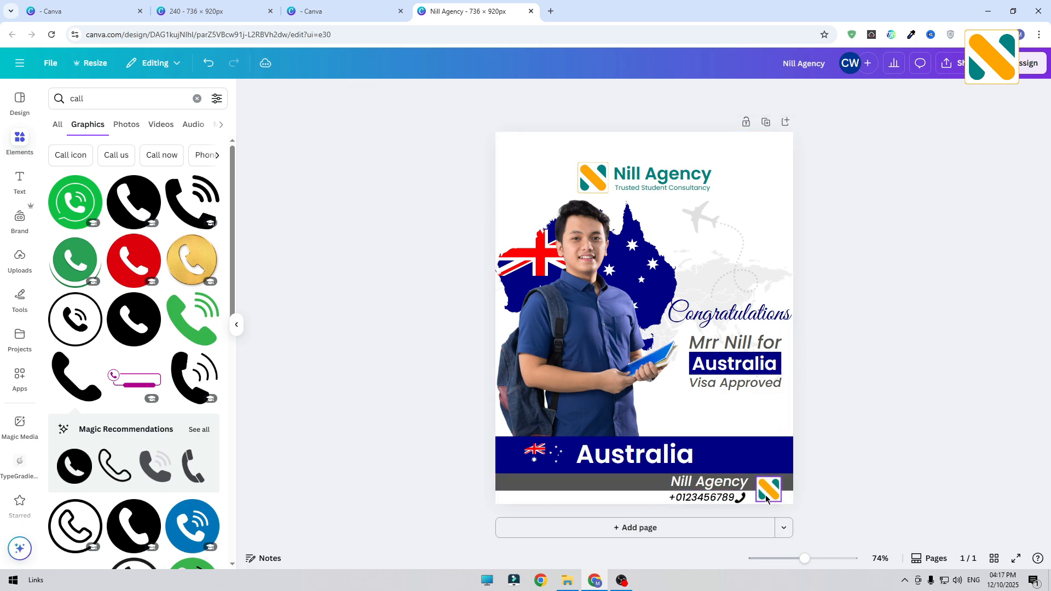
pyautogui.click(738, 499)
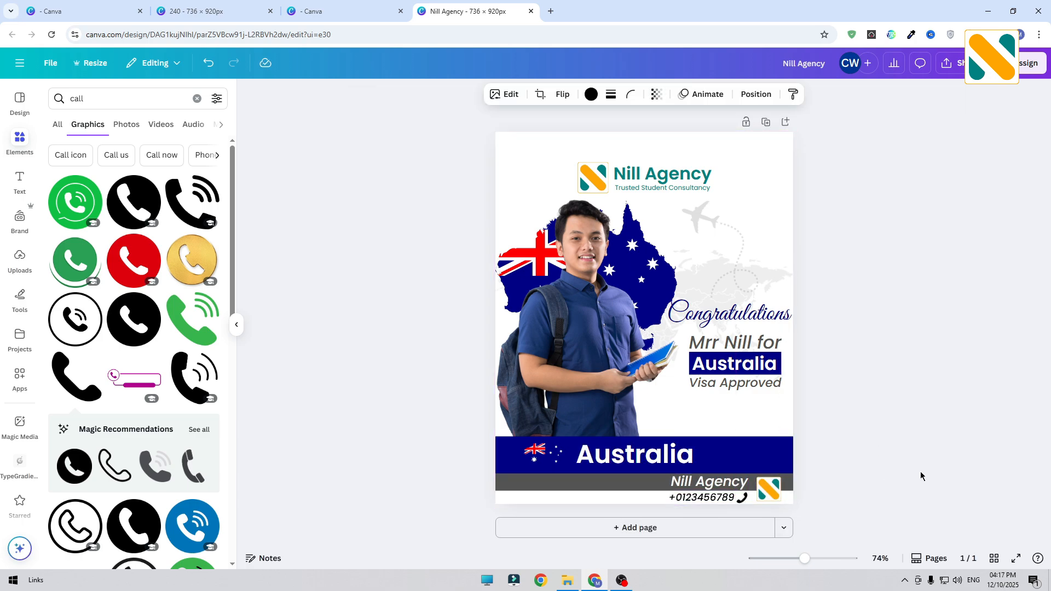
pyautogui.click(723, 499)
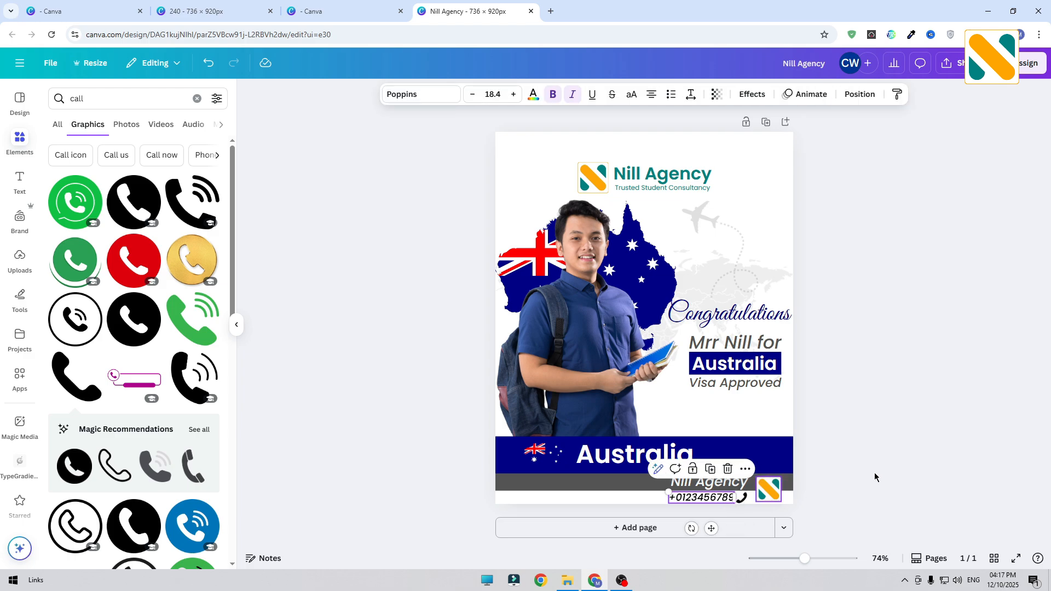
pyautogui.click(885, 469)
pyautogui.click(724, 500)
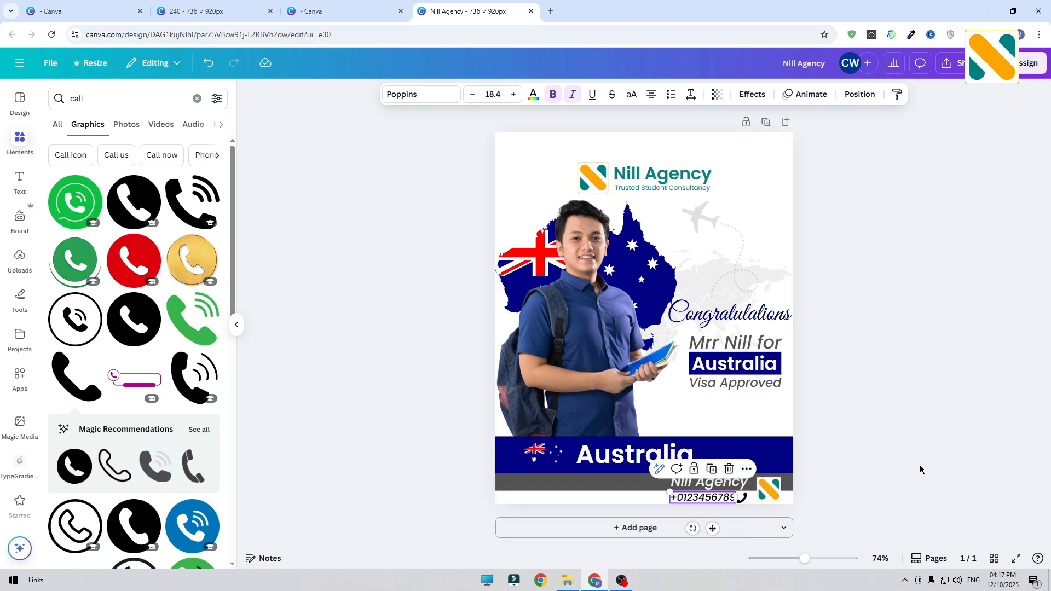
pyautogui.click(921, 470)
# Move the "Congratulations" text slightly left and down, closer above the name line, and switch to full screen.
pyautogui.moveTo(729, 316); pyautogui.dragTo(726, 315)
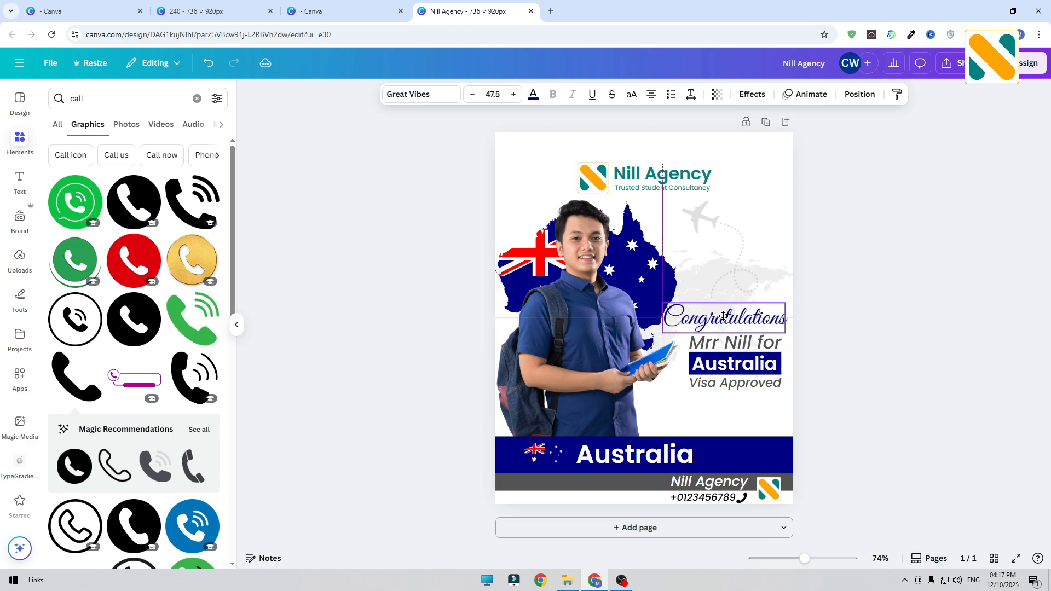
pyautogui.moveTo(724, 316); pyautogui.dragTo(724, 316)
pyautogui.click(880, 339)
pyautogui.click(1016, 559)
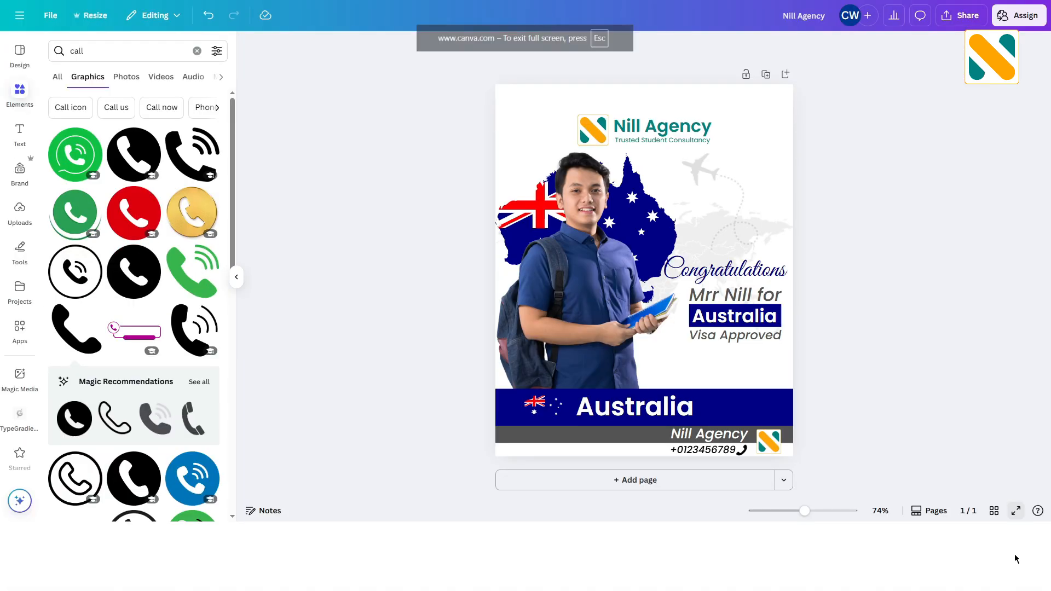